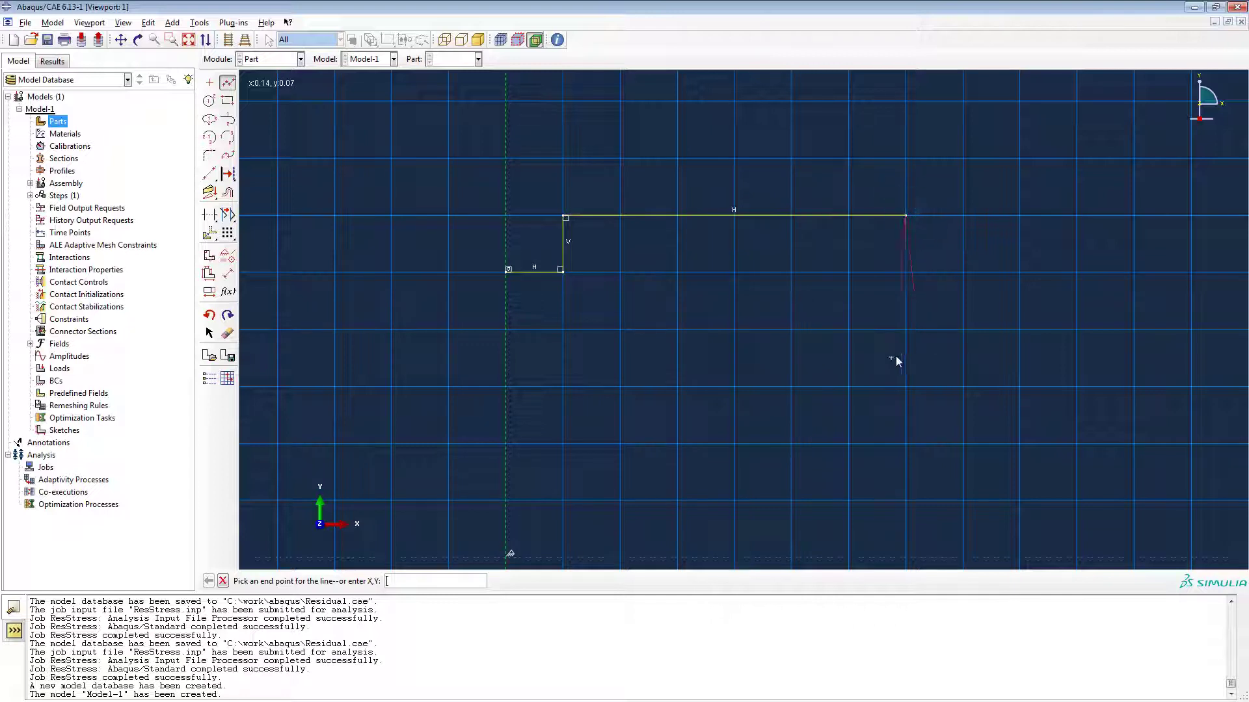
- Close the stepped profile by sketching its outer vertical line, its long bottom line and the short vertical line on the axis
{"action": "left_click", "coordinate": [906, 330]}
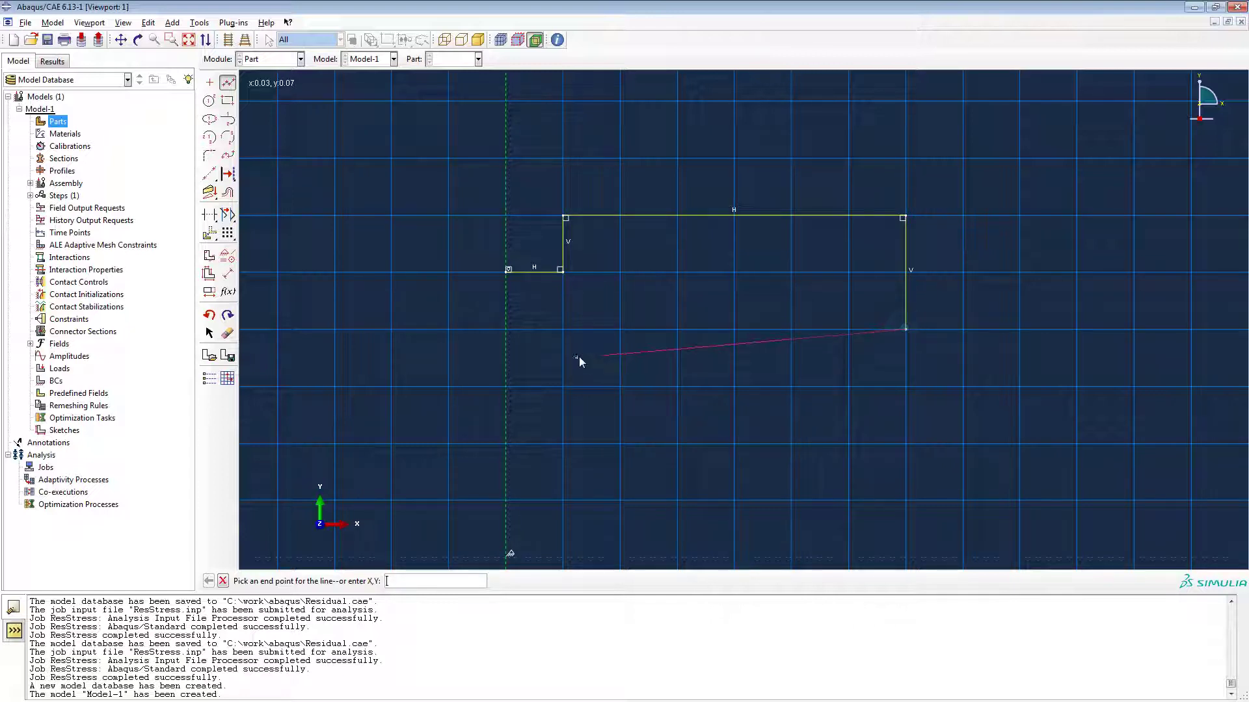
{"action": "left_click", "coordinate": [507, 331]}
{"action": "left_click", "coordinate": [506, 270]}
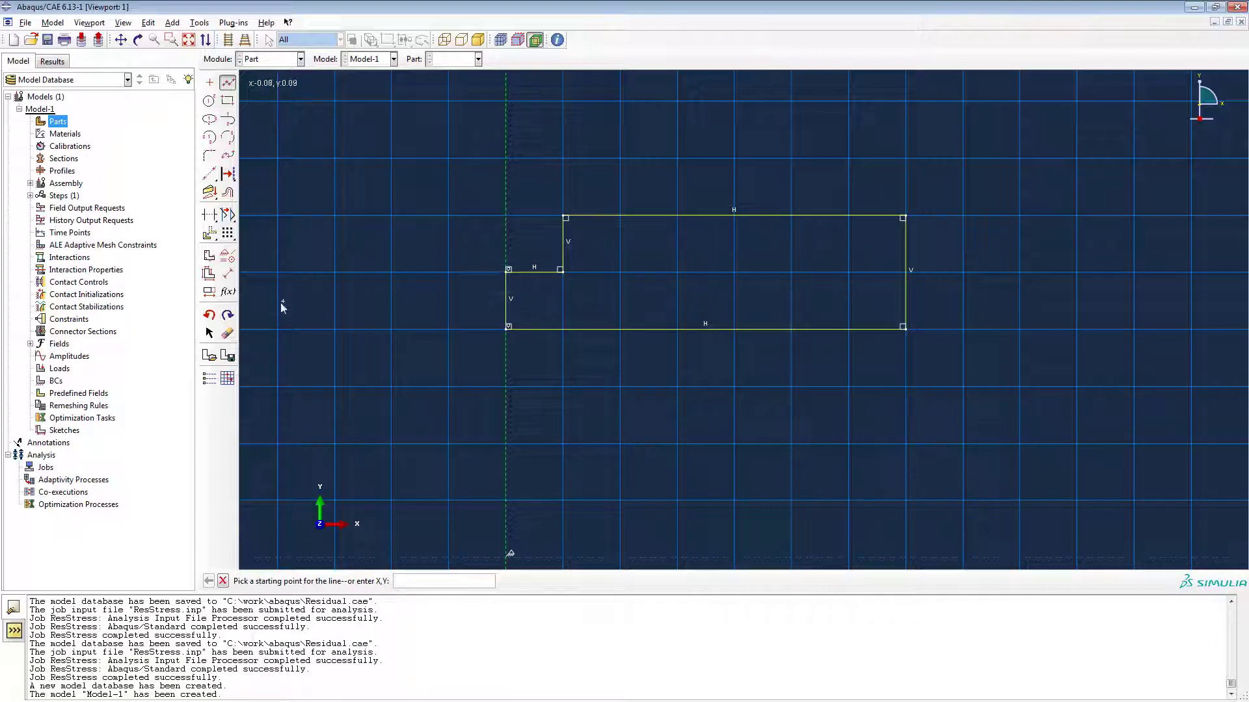
- Dimension the vertical and horizontal edges of the corner notch at 1.5e-3 each
{"action": "left_click", "coordinate": [227, 275]}
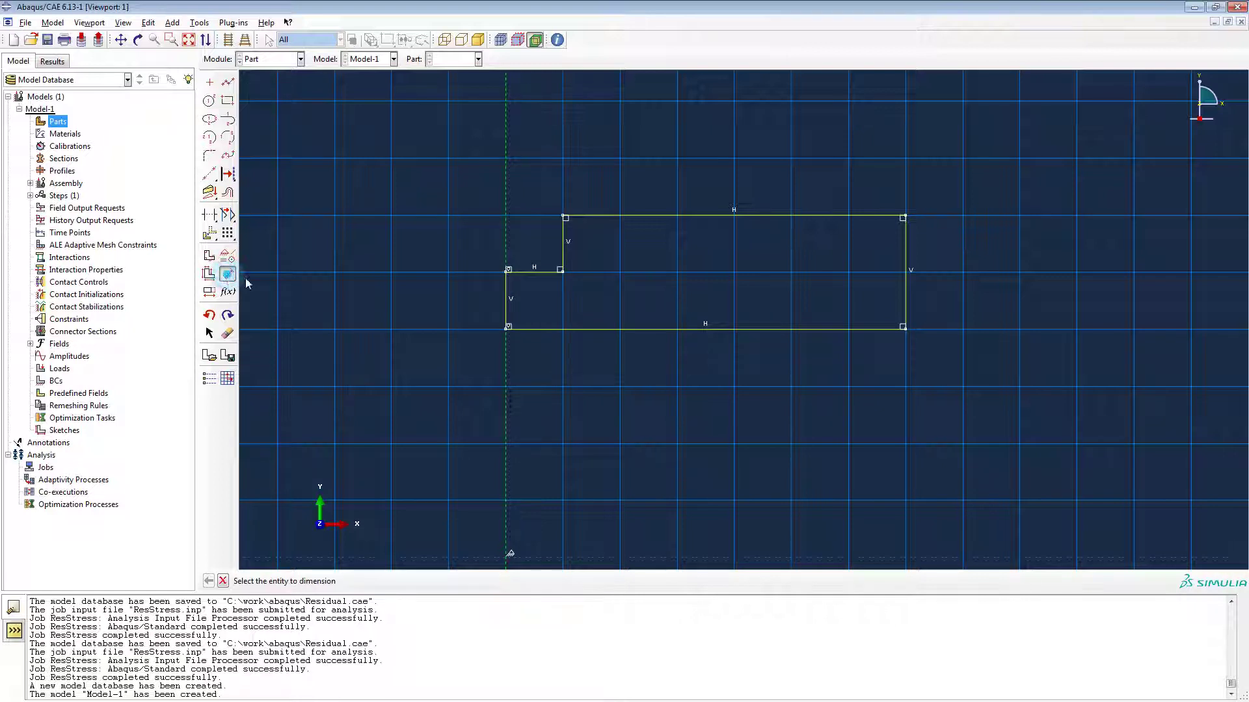
{"action": "left_click", "coordinate": [564, 243]}
{"action": "left_click", "coordinate": [589, 246]}
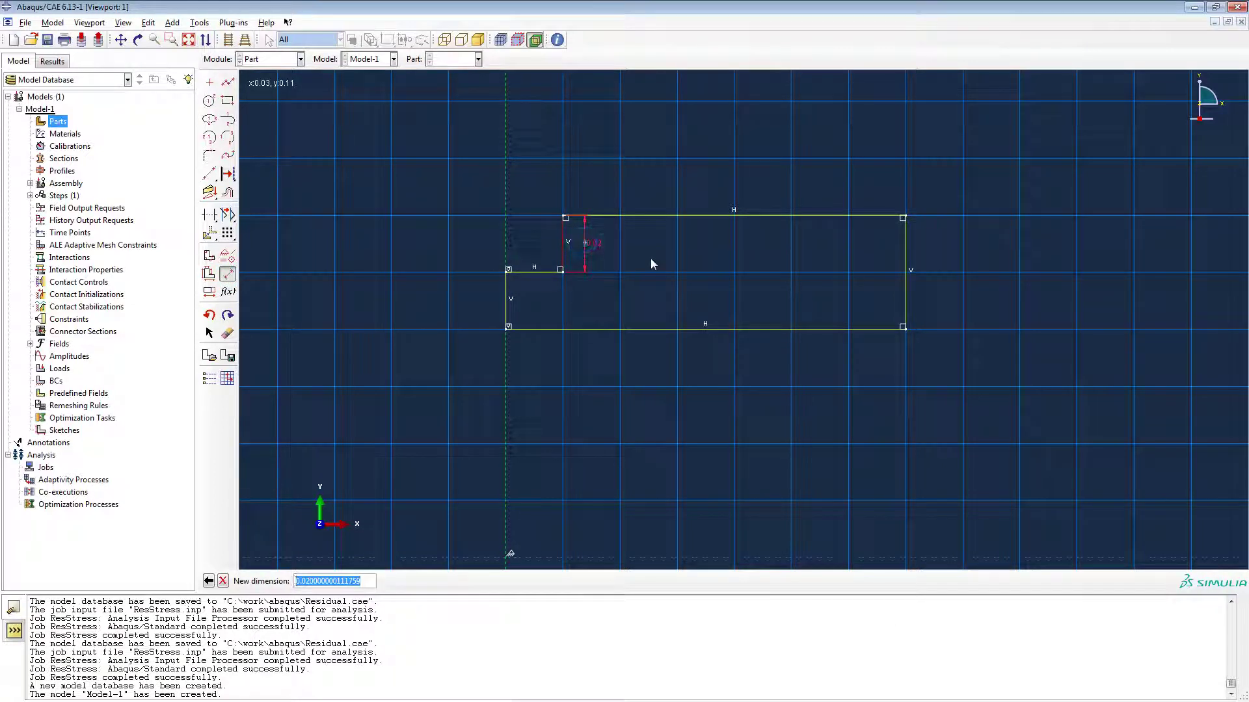
{"action": "type", "text": "1.5e-3"}
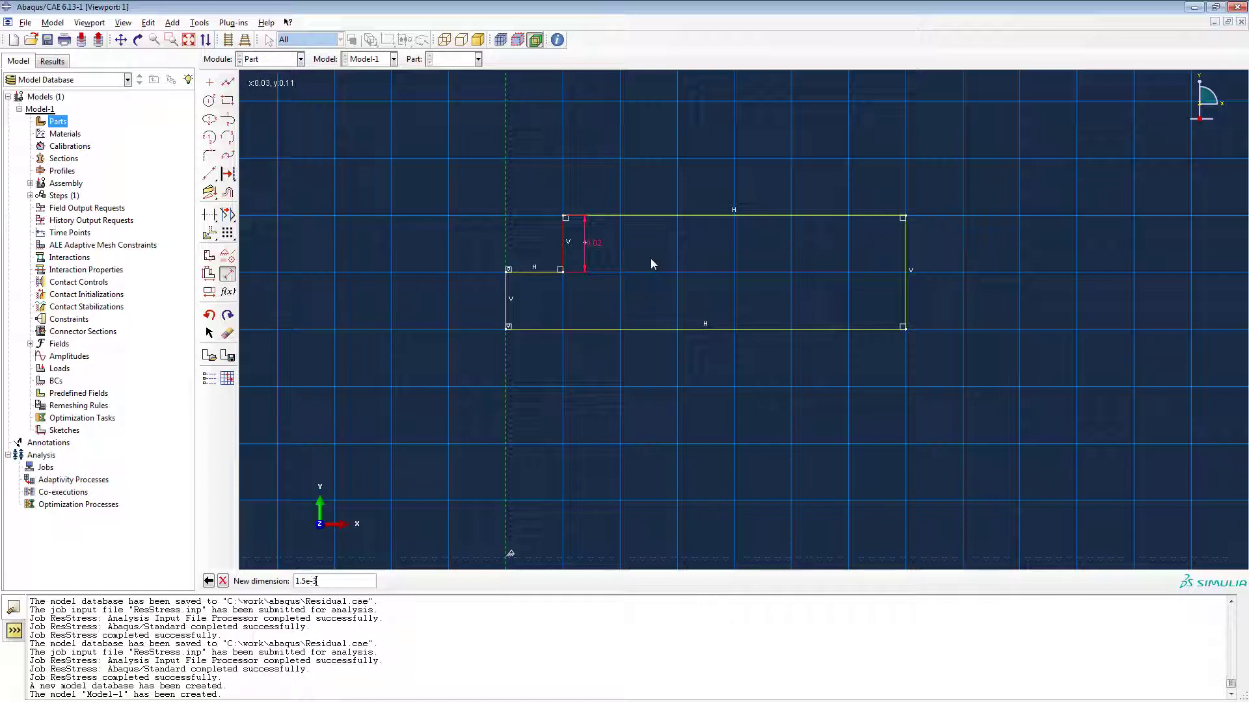
{"action": "key", "text": "Return"}
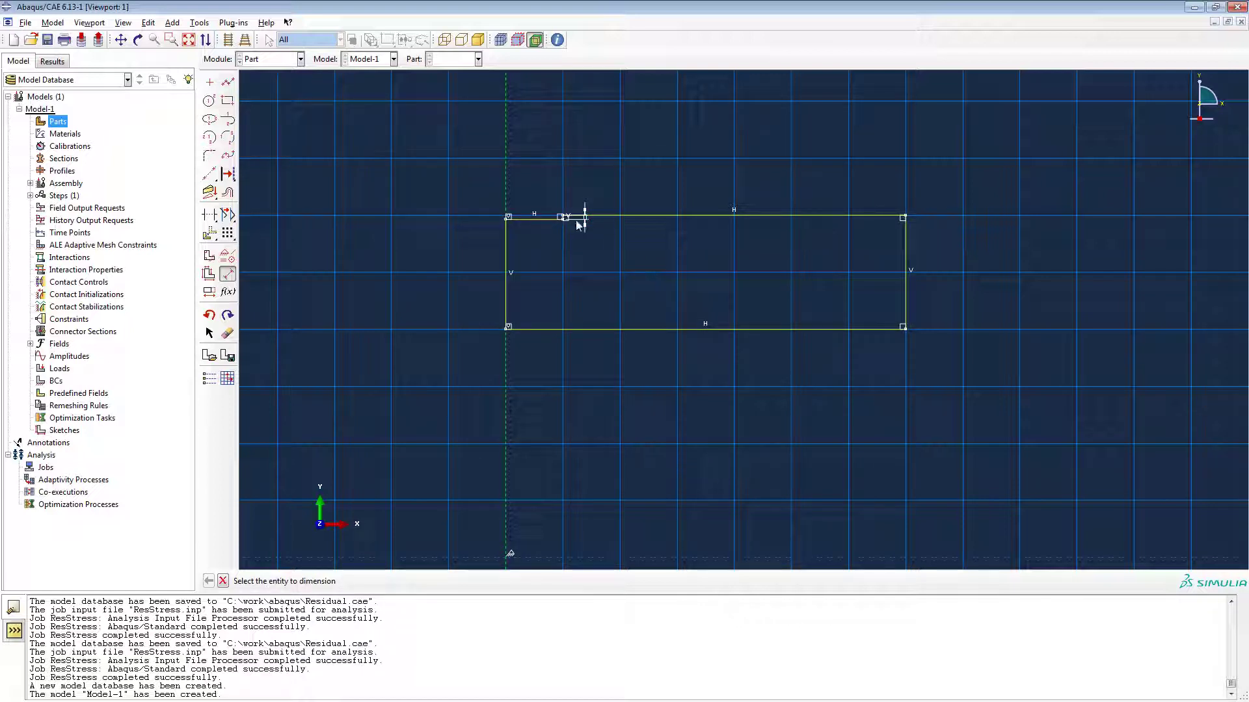
{"action": "left_click", "coordinate": [545, 225]}
{"action": "left_click", "coordinate": [545, 240]}
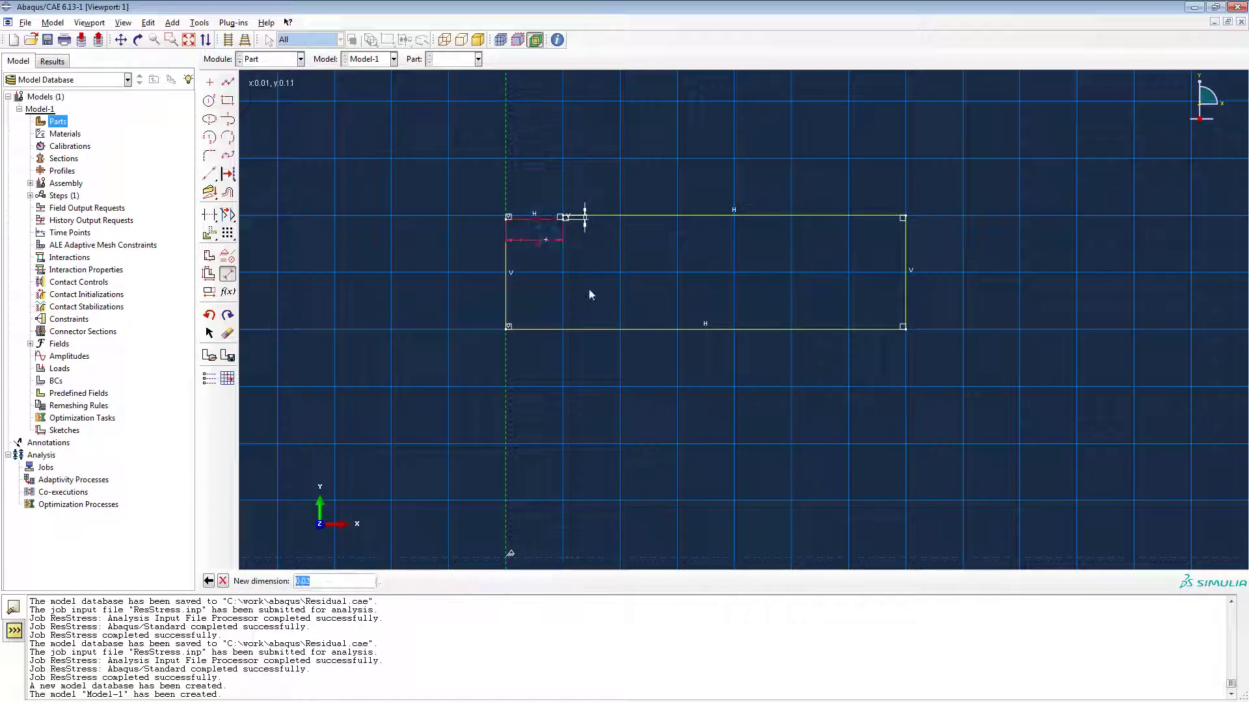
{"action": "type", "text": "1.5e-3"}
{"action": "key", "text": "Return"}
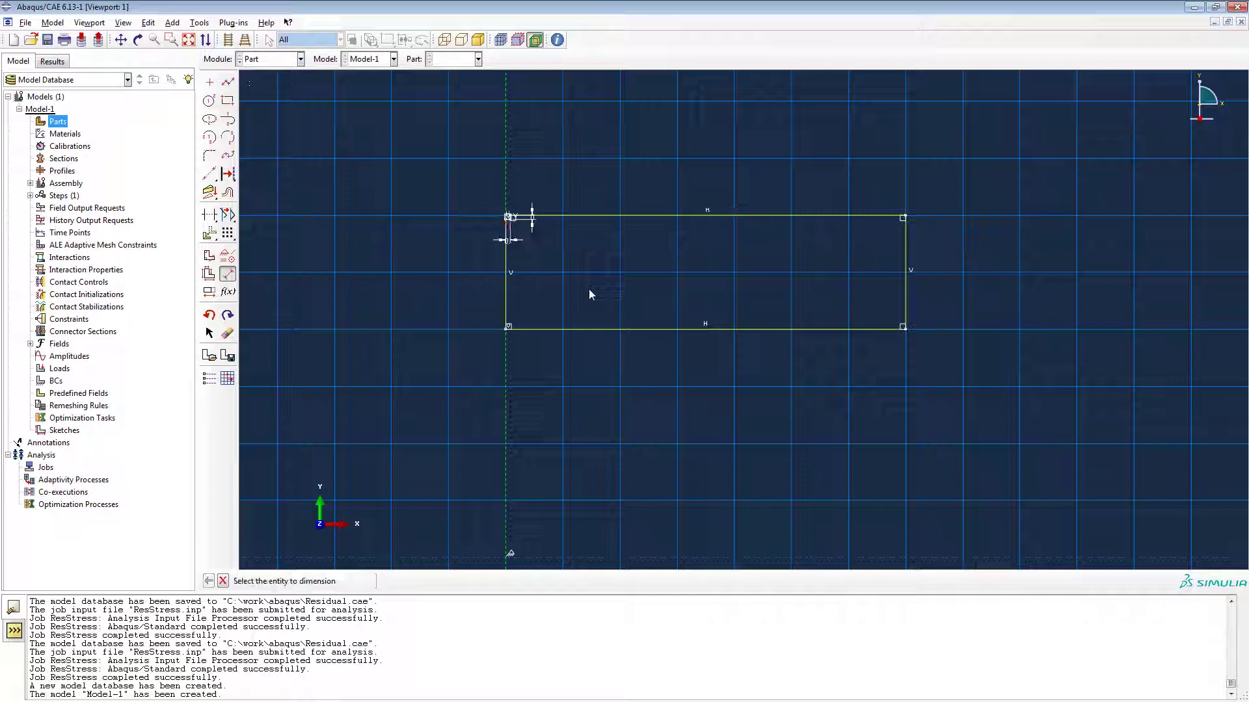
- Dimension the profile's long bottom edge at 0.15 and its outer vertical edge at 0.01
{"action": "left_click", "coordinate": [736, 328]}
{"action": "left_click", "coordinate": [737, 367]}
{"action": "type", "text": "0"}
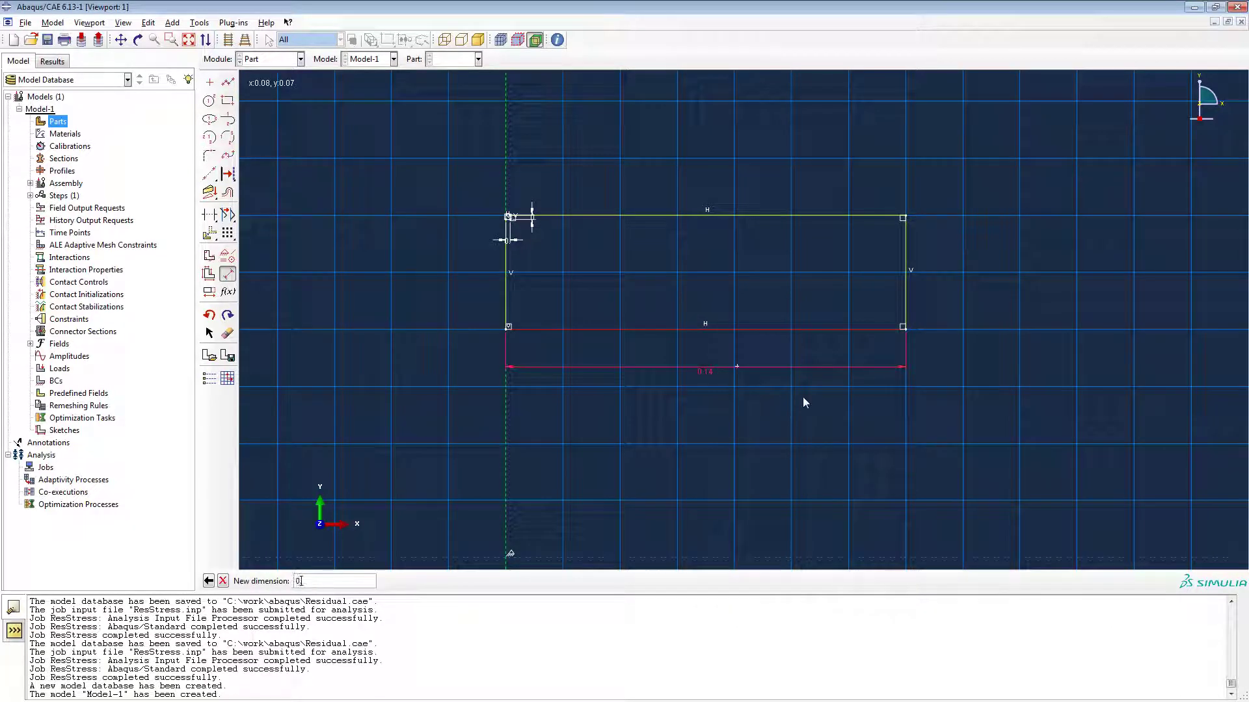
{"action": "type", "text": ".15"}
{"action": "key", "text": "Return"}
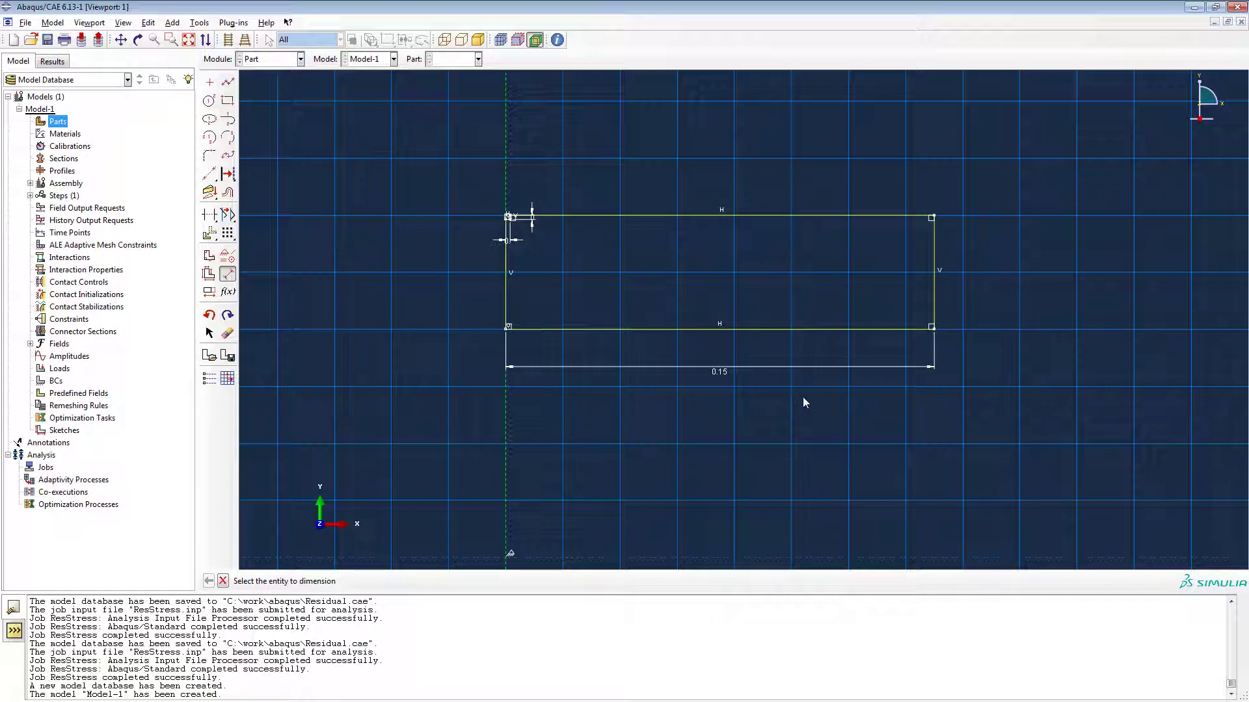
{"action": "left_click", "coordinate": [934, 287]}
{"action": "left_click", "coordinate": [867, 285]}
{"action": "key", "text": "BackSpace"}
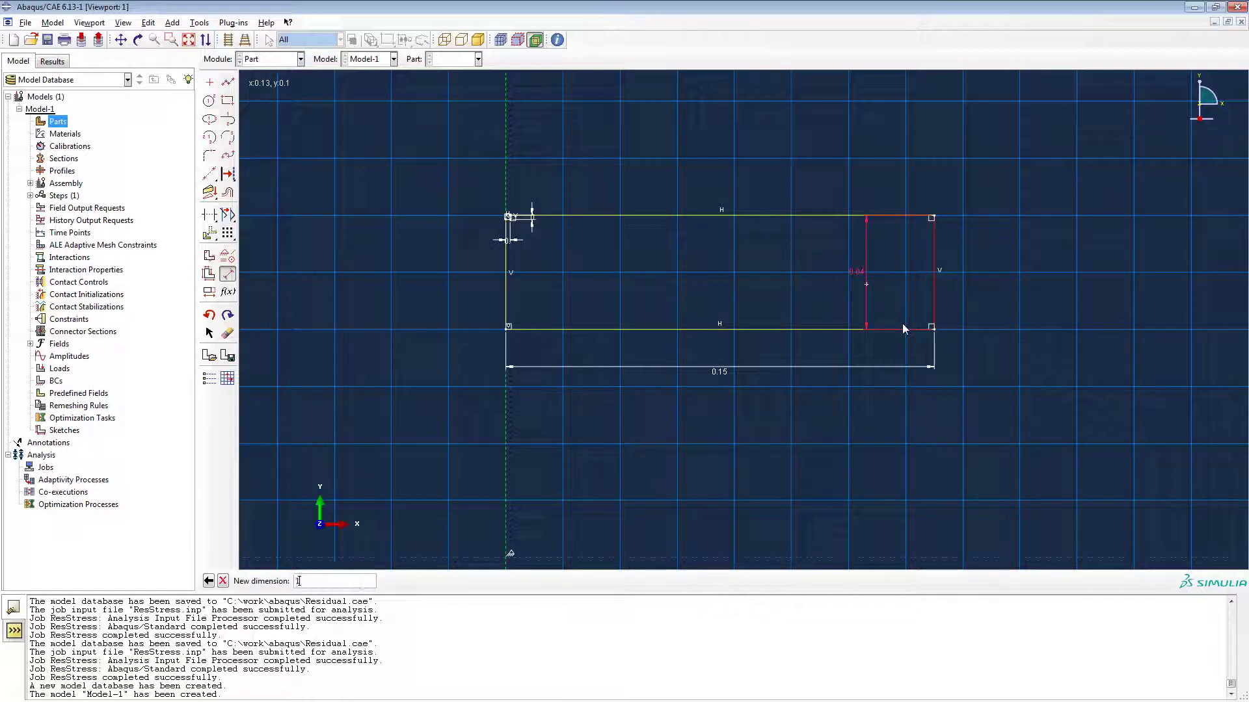
{"action": "type", "text": "0.01"}
{"action": "key", "text": "Return"}
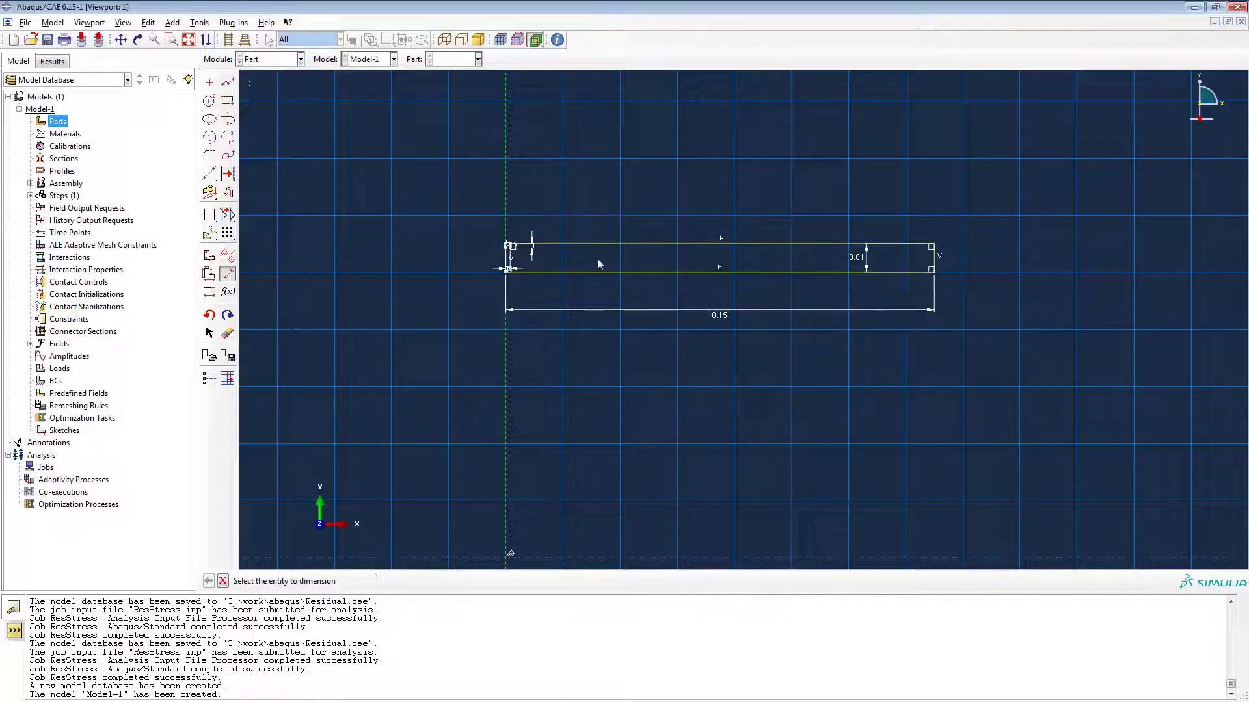
- Finish the section sketch to create the notched planar shell part
{"action": "scroll", "coordinate": [519, 244], "scroll_direction": "up", "scroll_amount": 5}
{"action": "key", "text": "Escape"}
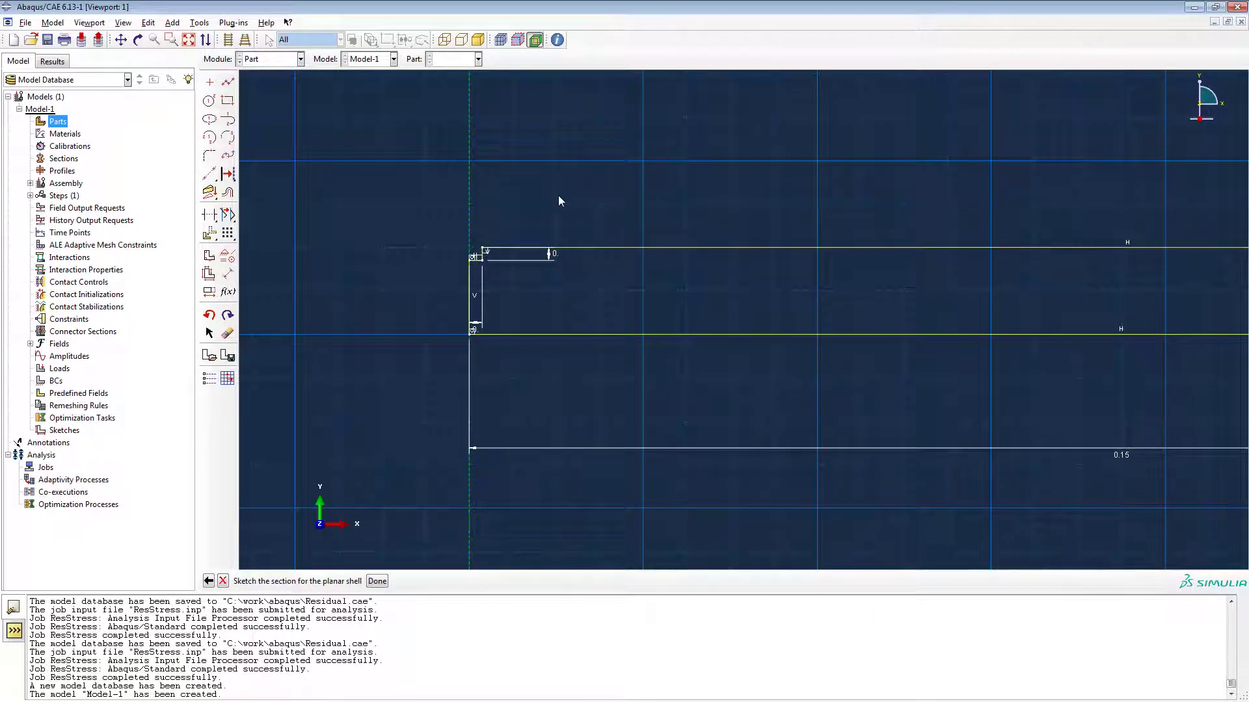
{"action": "left_click", "coordinate": [377, 581]}
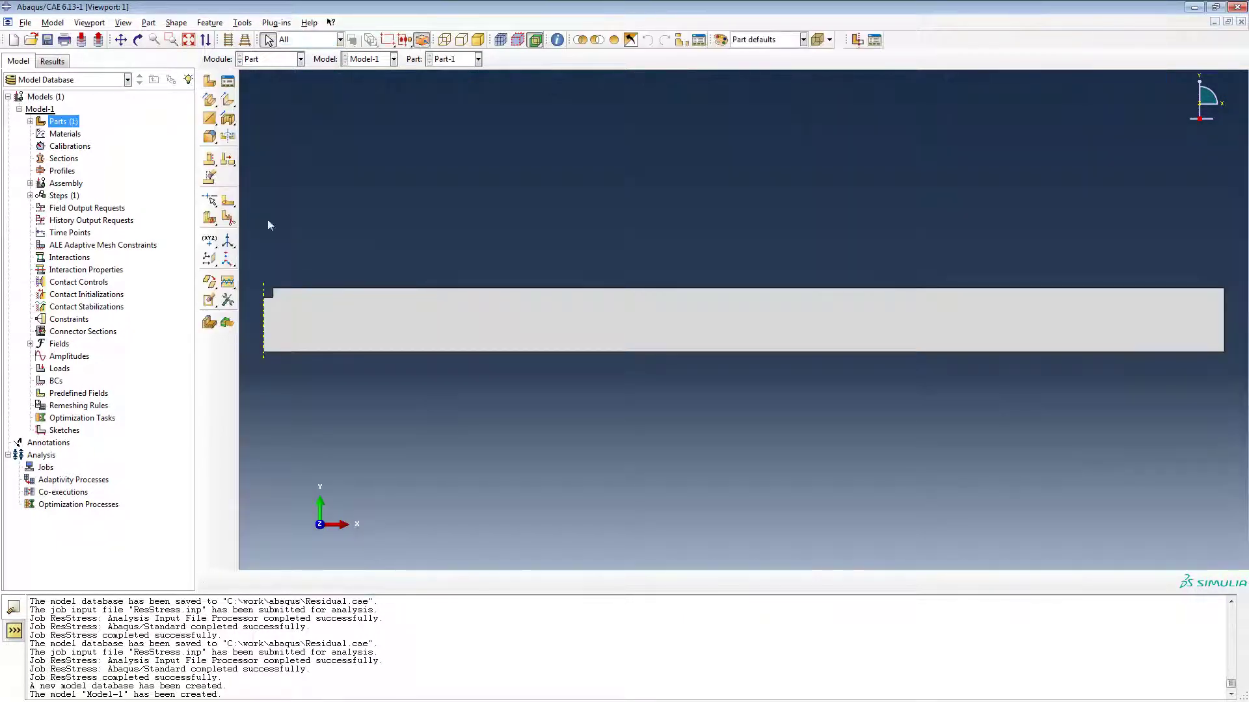
- Begin a section assignment on the whole part face as Set-1, with a new solid homogeneous section named Section-1
{"action": "left_click", "coordinate": [30, 121]}
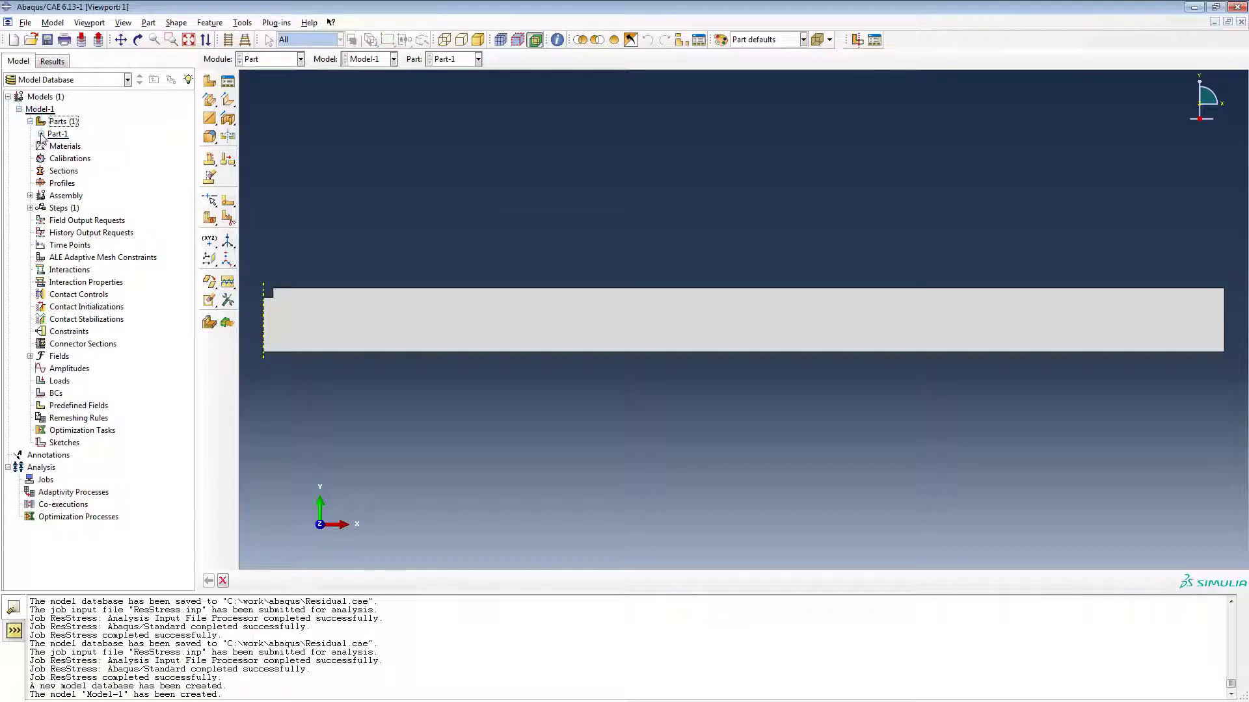
{"action": "left_click", "coordinate": [41, 133]}
{"action": "double_click", "coordinate": [91, 208]}
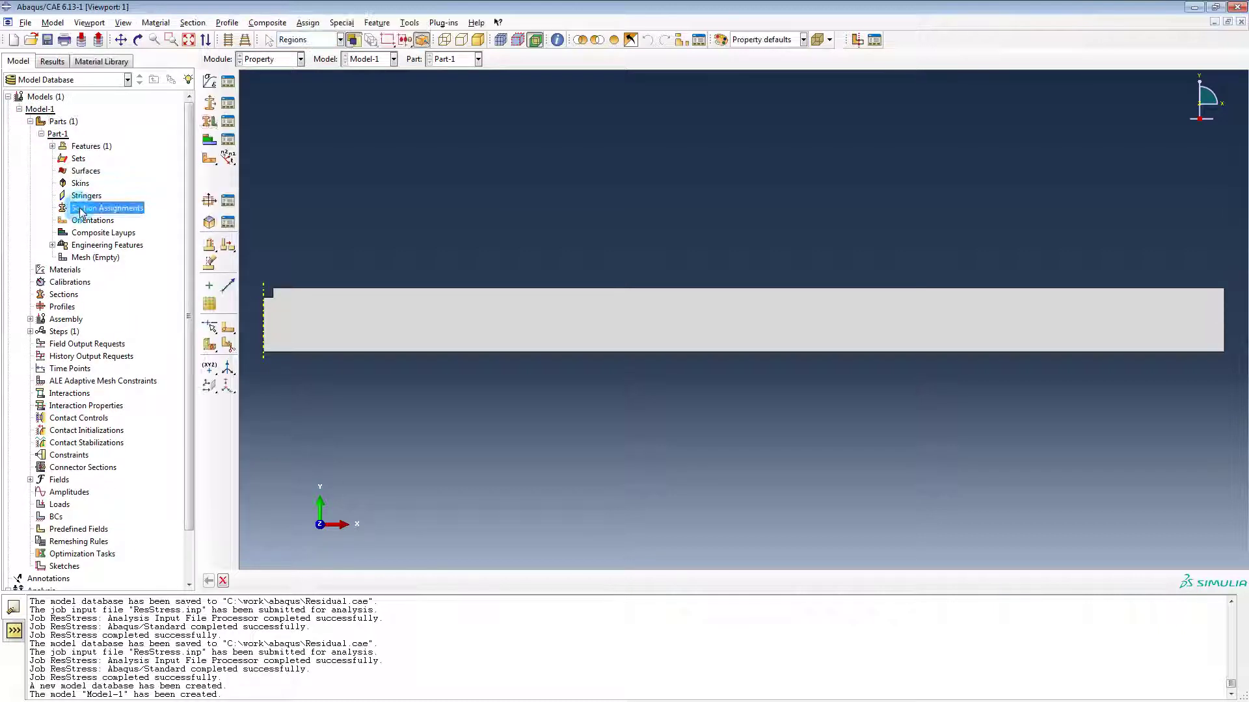
{"action": "left_click", "coordinate": [487, 325]}
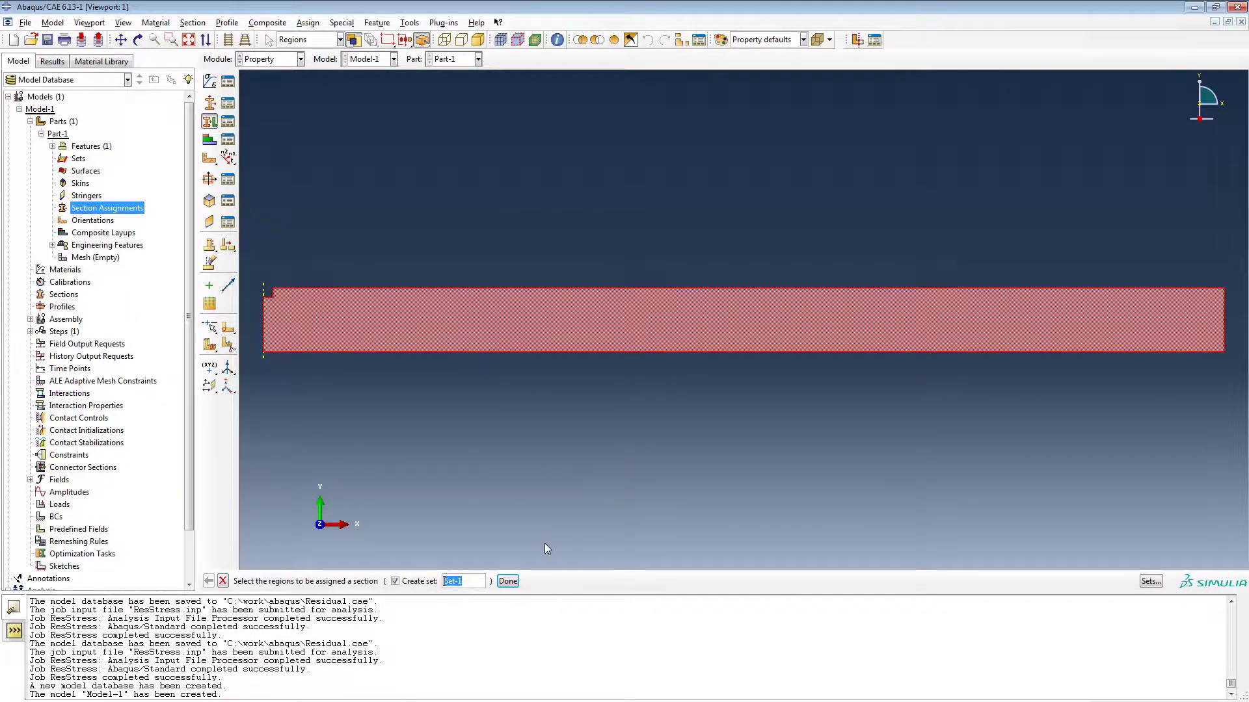
{"action": "left_click", "coordinate": [508, 581]}
{"action": "left_click", "coordinate": [486, 228]}
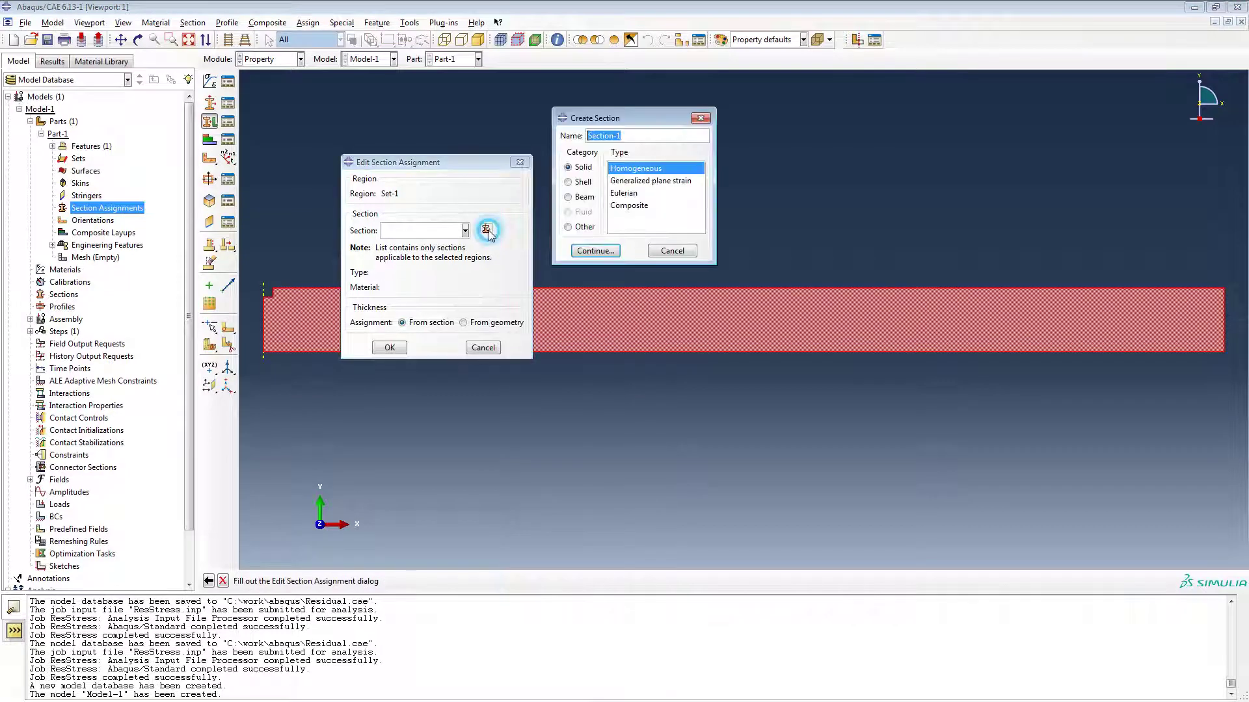
{"action": "left_click", "coordinate": [596, 252]}
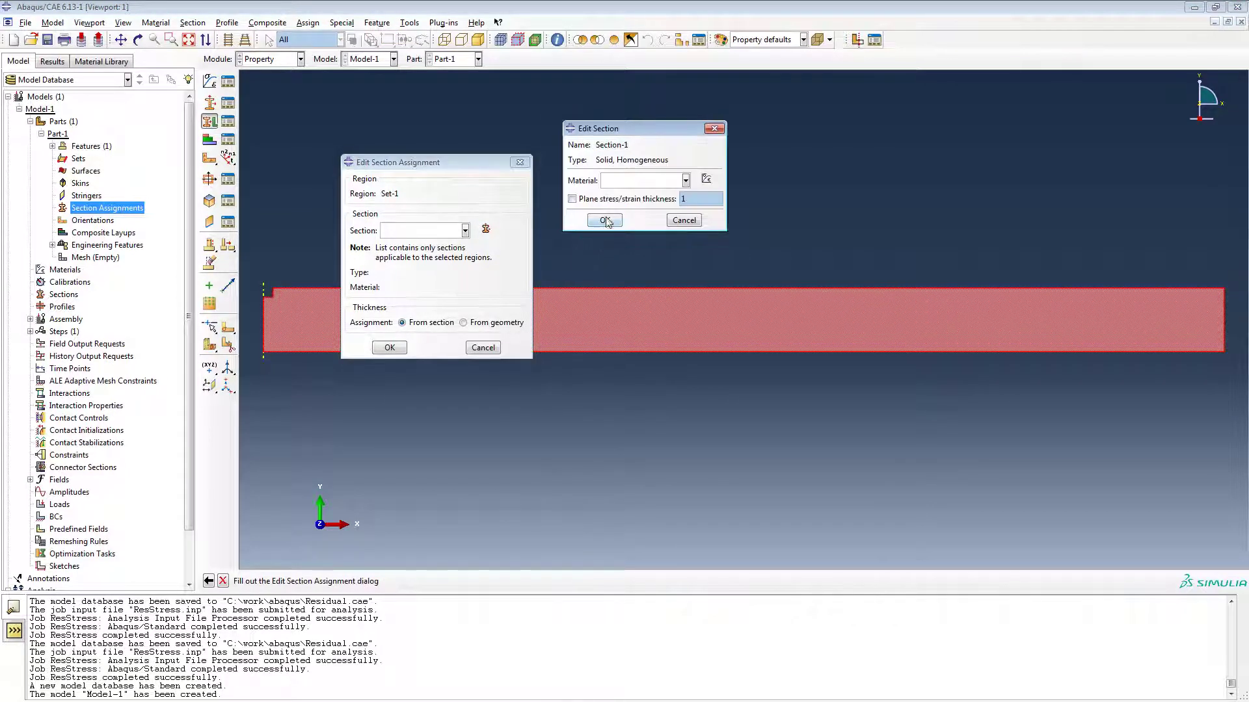
- Create Material-1 for the section with isotropic elasticity, Young's modulus 70e9 and Poisson's ratio 0.23
{"action": "left_click", "coordinate": [706, 179]}
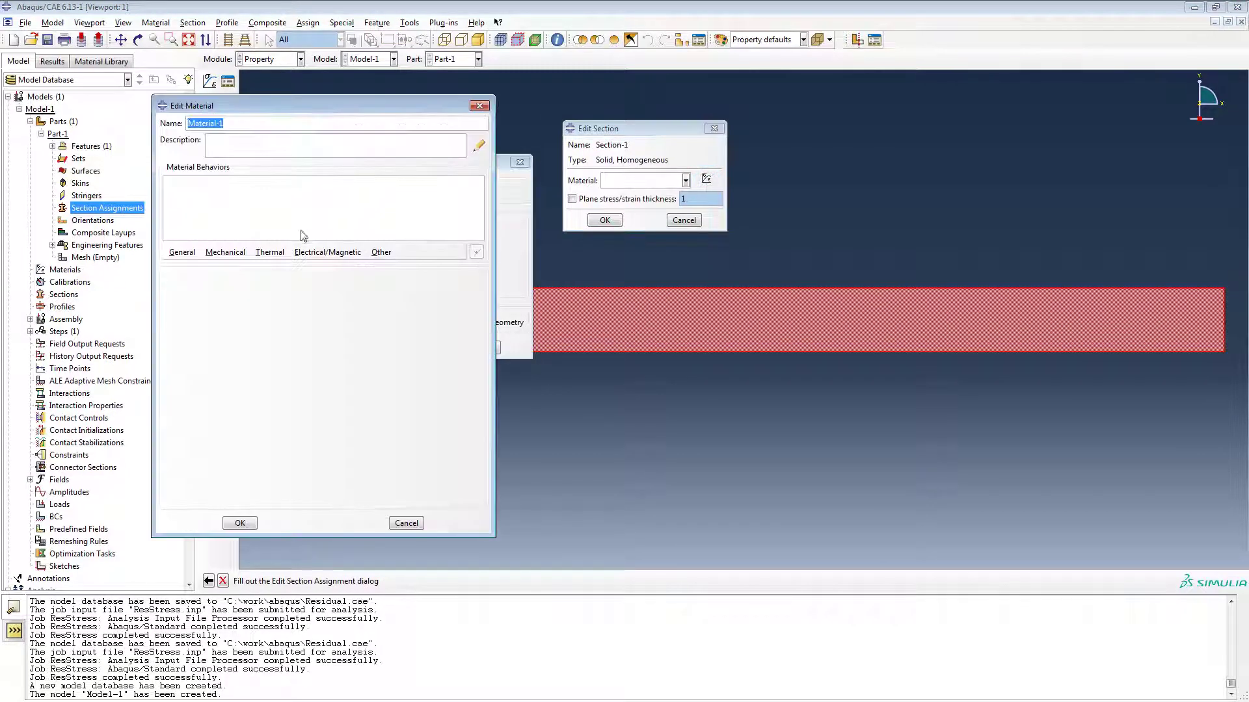
{"action": "left_click", "coordinate": [245, 254]}
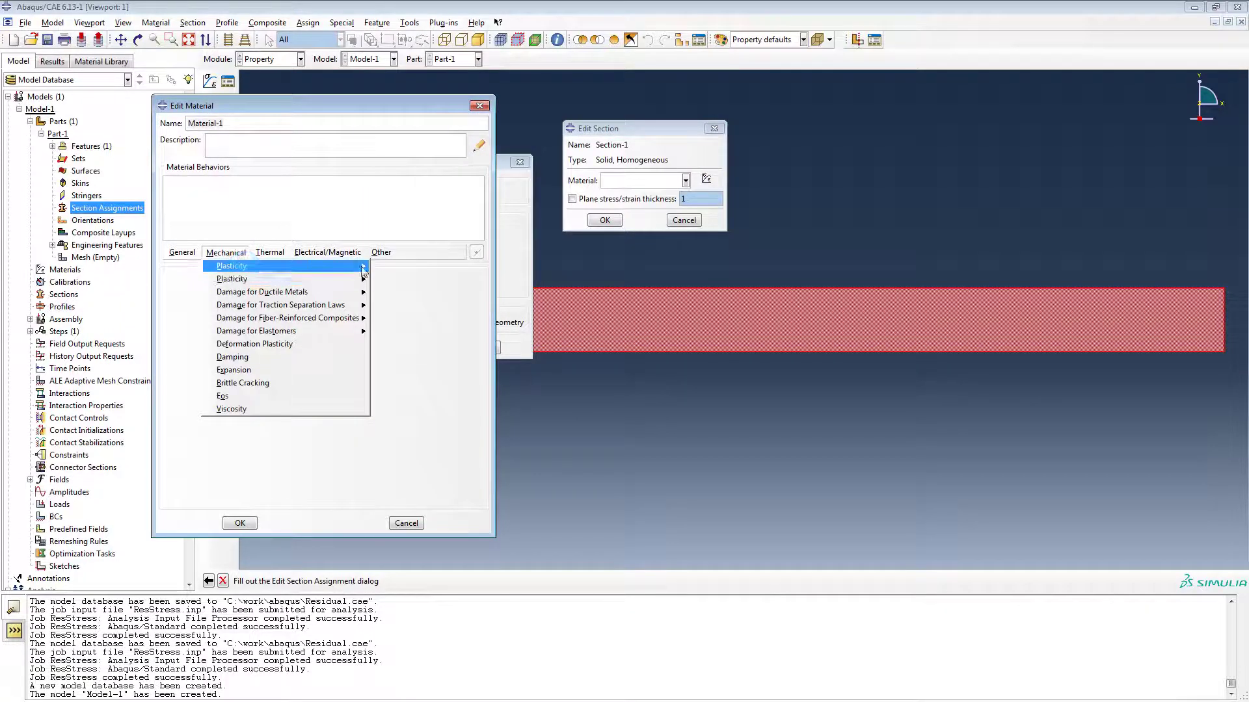
{"action": "left_click", "coordinate": [396, 267]}
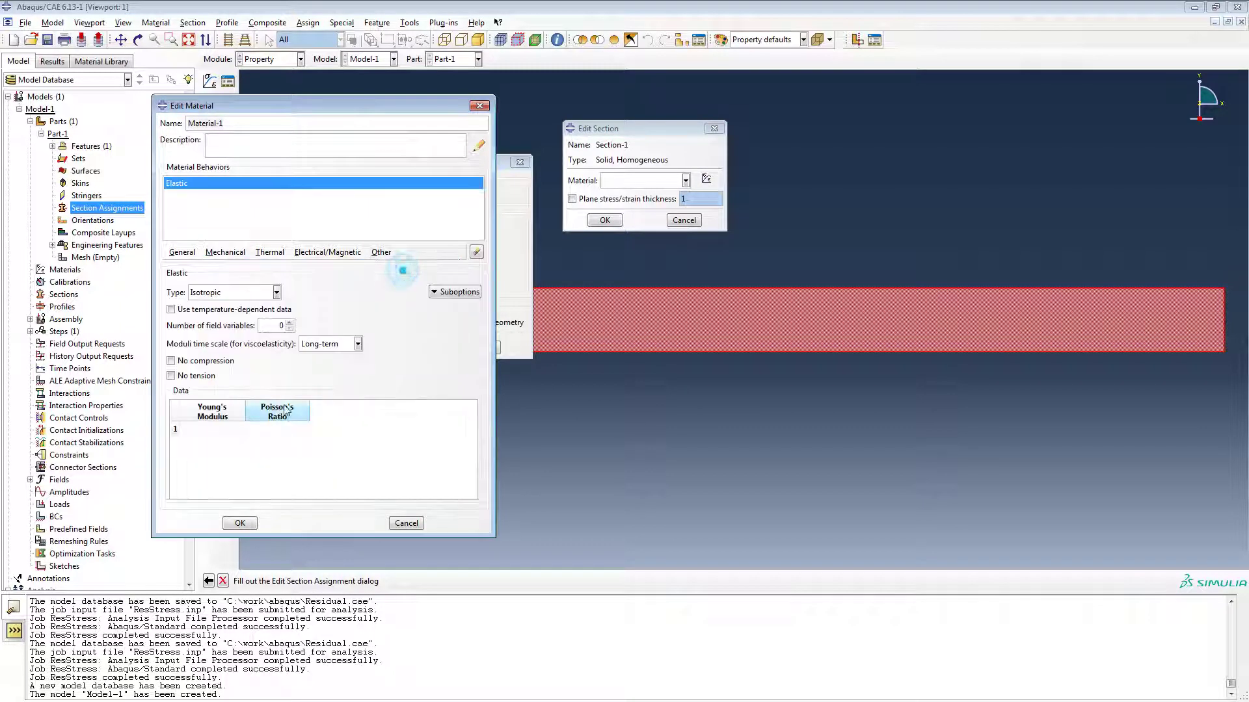
{"action": "left_click", "coordinate": [231, 430]}
{"action": "type", "text": "70e9"}
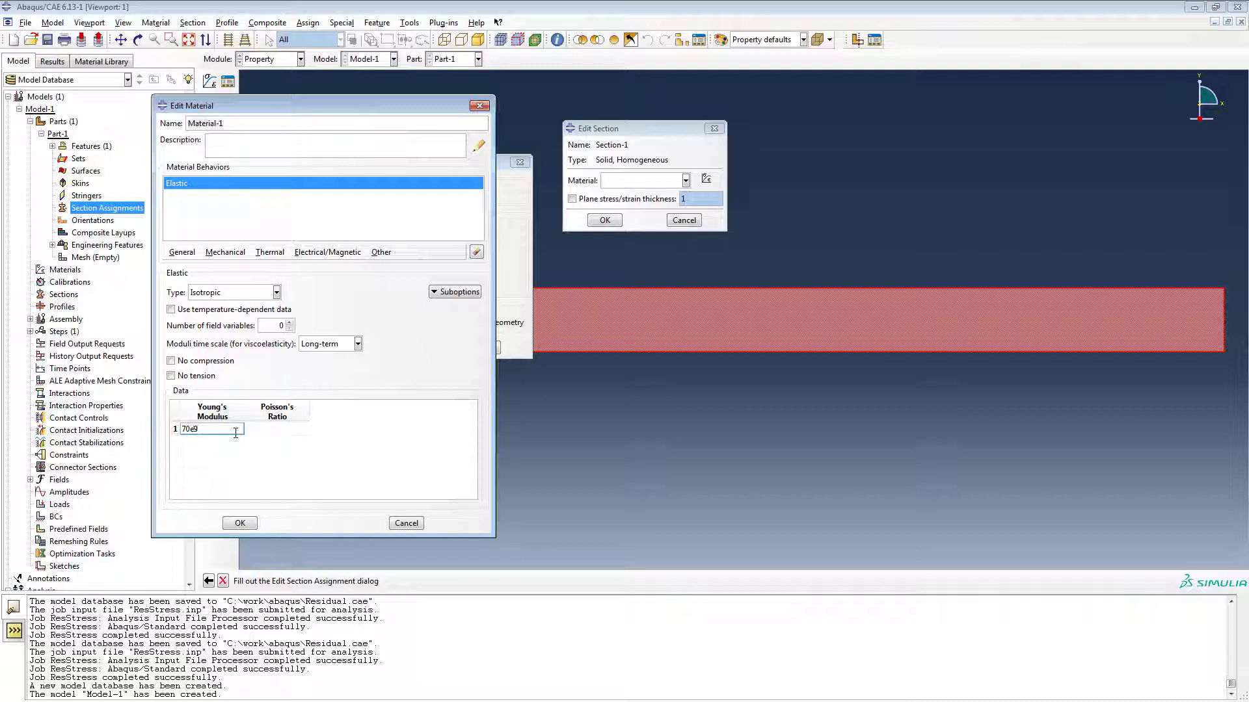
{"action": "key", "text": "Tab"}
{"action": "type", "text": "0.23"}
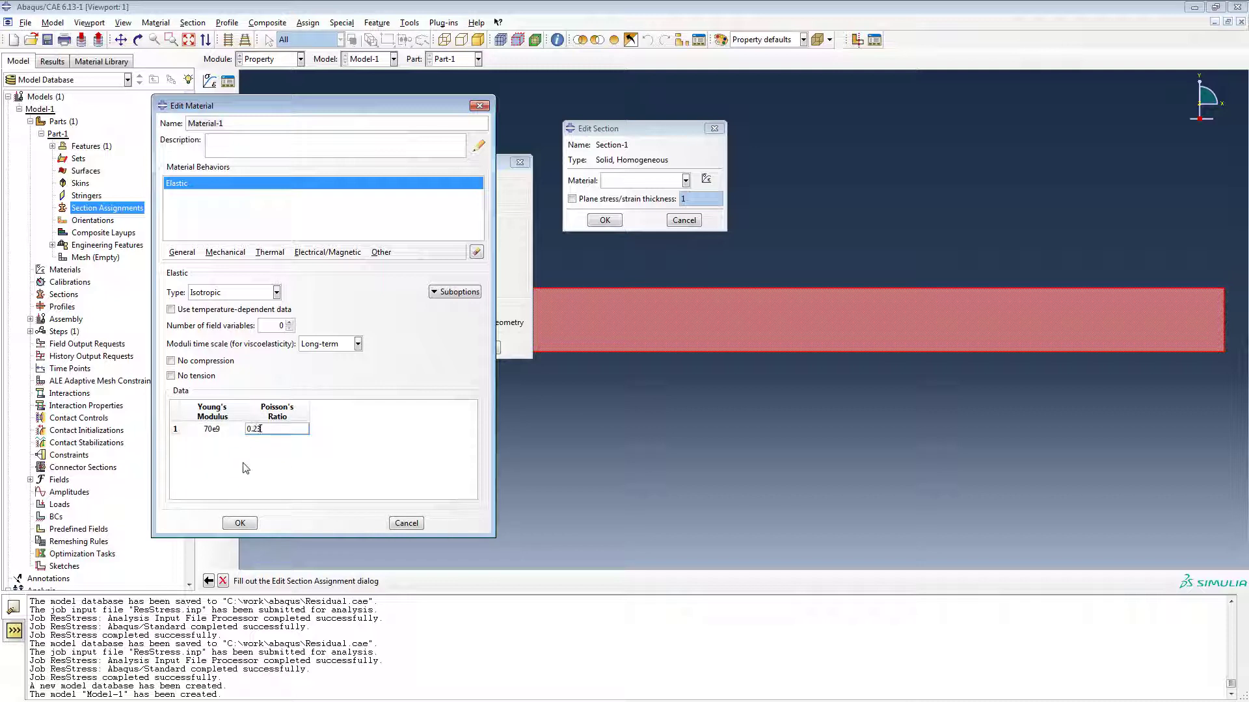
{"action": "key", "text": "Return"}
- Add isotropic thermal expansion with its expansion coefficient to Material-1 and save the material
{"action": "left_click", "coordinate": [226, 252]}
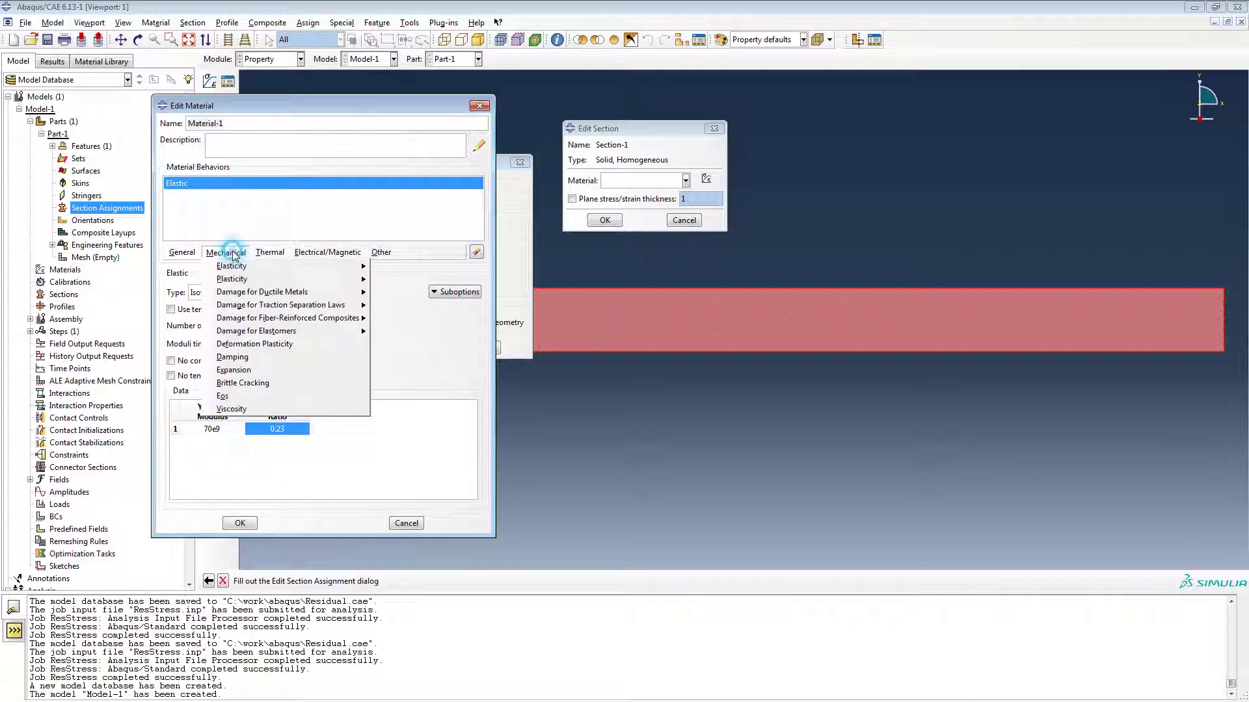
{"action": "left_click", "coordinate": [234, 370]}
{"action": "double_click", "coordinate": [232, 418]}
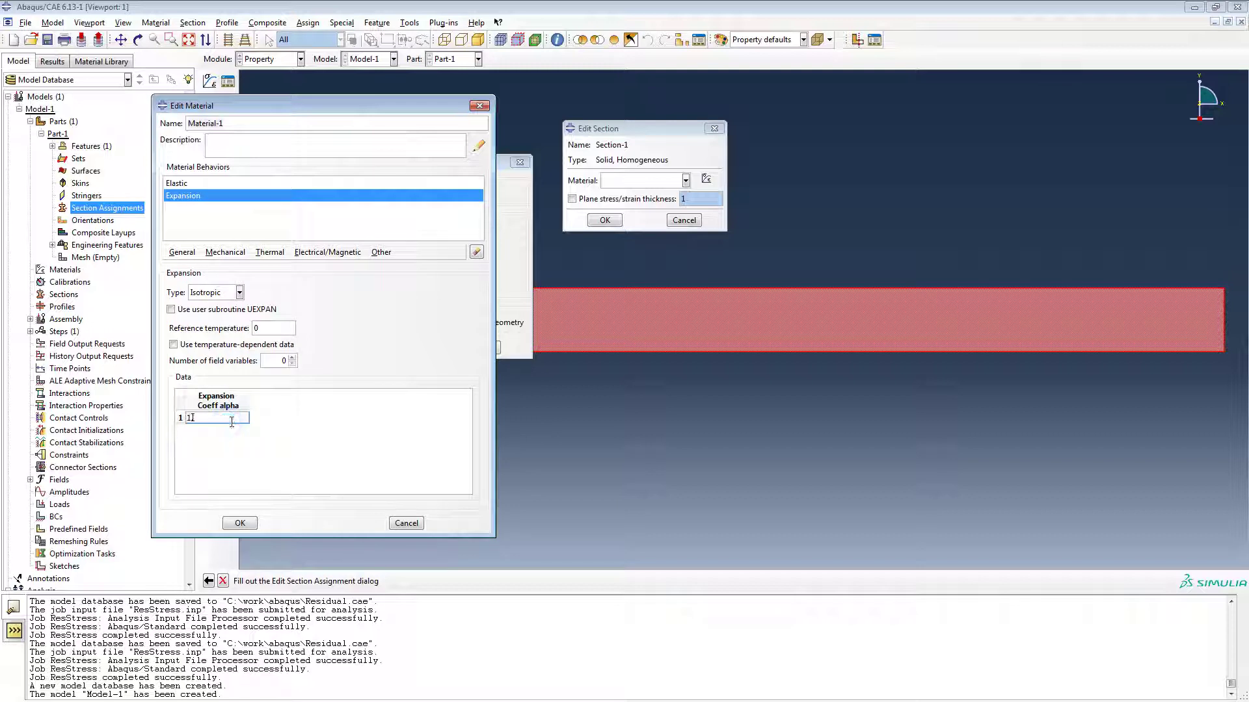
{"action": "left_click", "coordinate": [240, 523]}
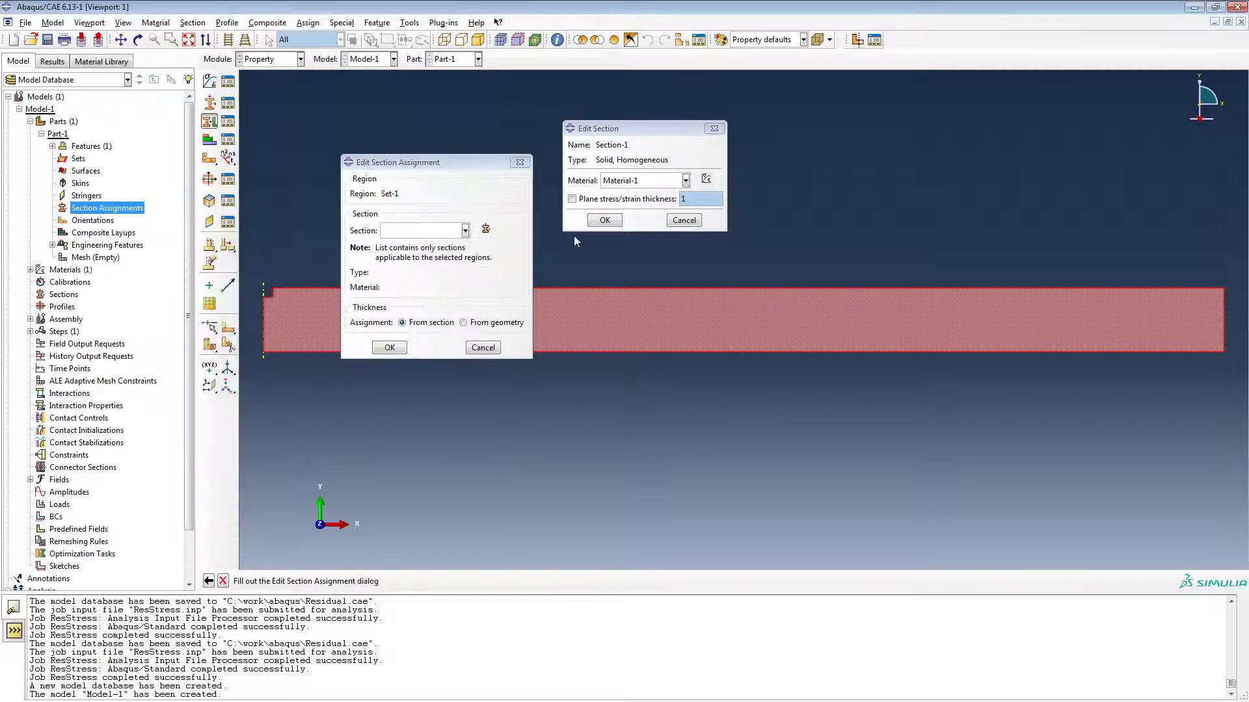
- Complete Section-1 with Material-1 and assign it to Set-1, taking the thickness from the section
{"action": "left_click", "coordinate": [605, 219]}
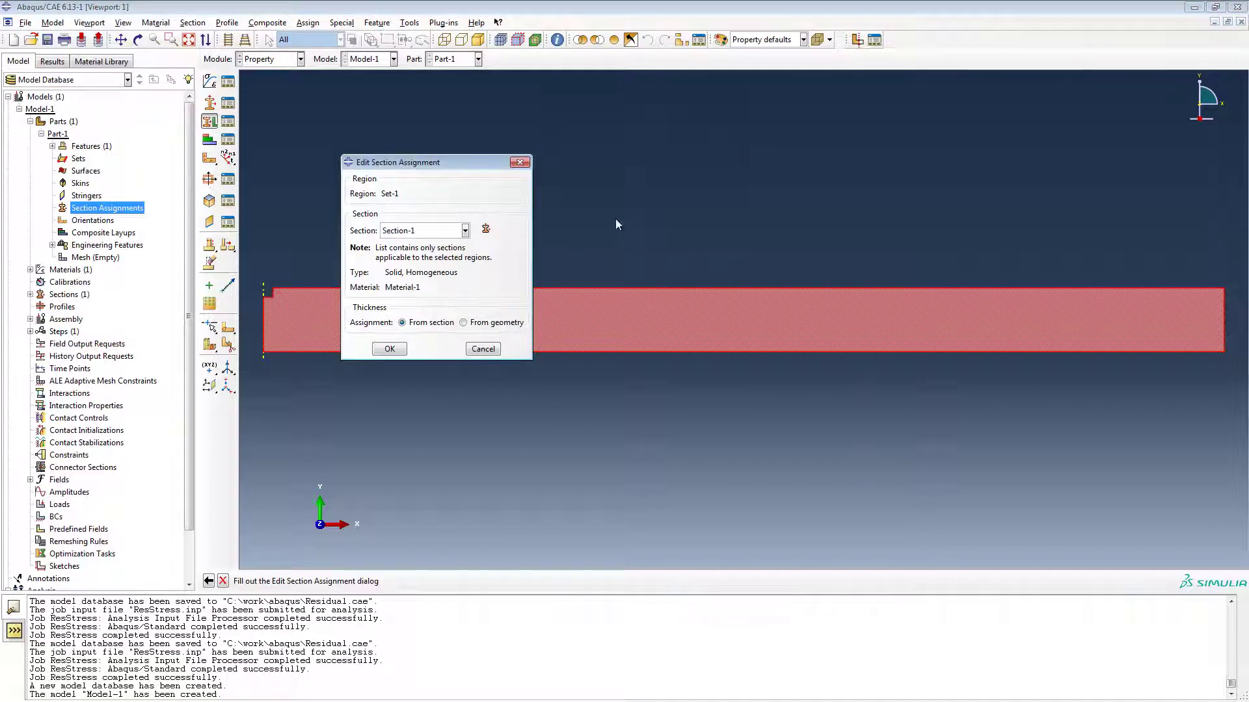
{"action": "left_click", "coordinate": [389, 349]}
- Seed the notch's horizontal and vertical edges for the part mesh by size, without bias, with approximate element size 0.00015
{"action": "double_click", "coordinate": [96, 257]}
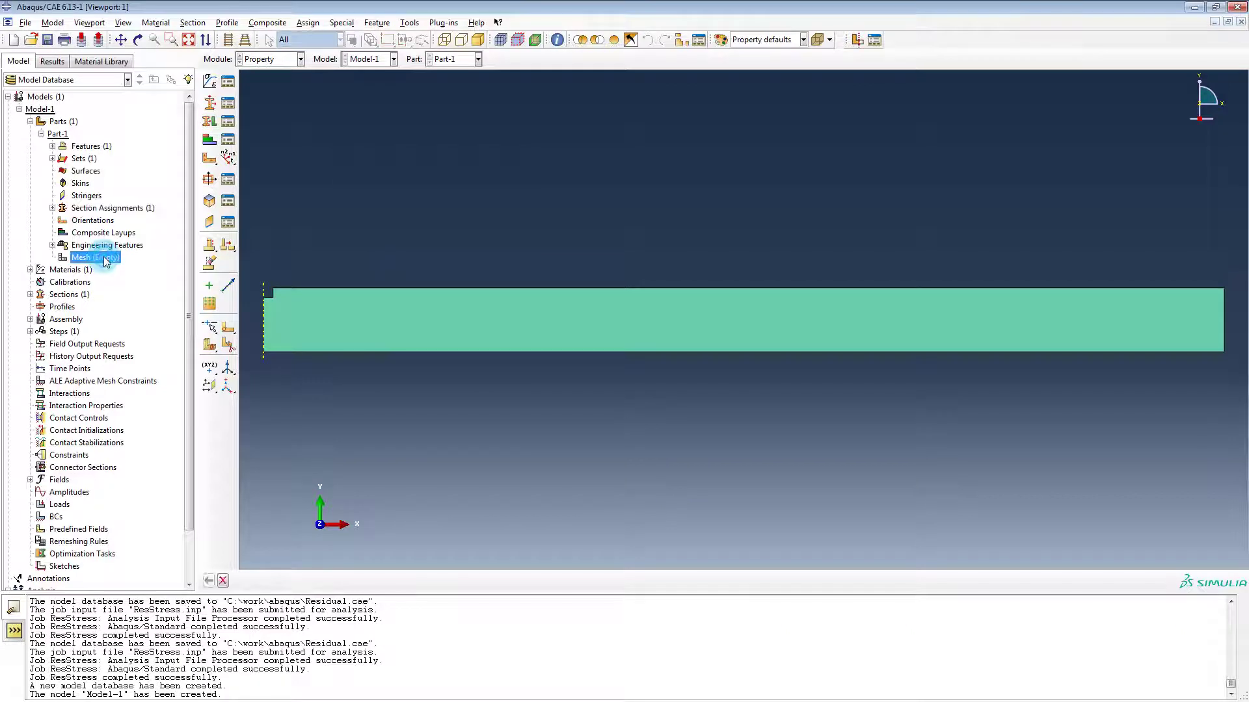
{"action": "left_click", "coordinate": [151, 24]}
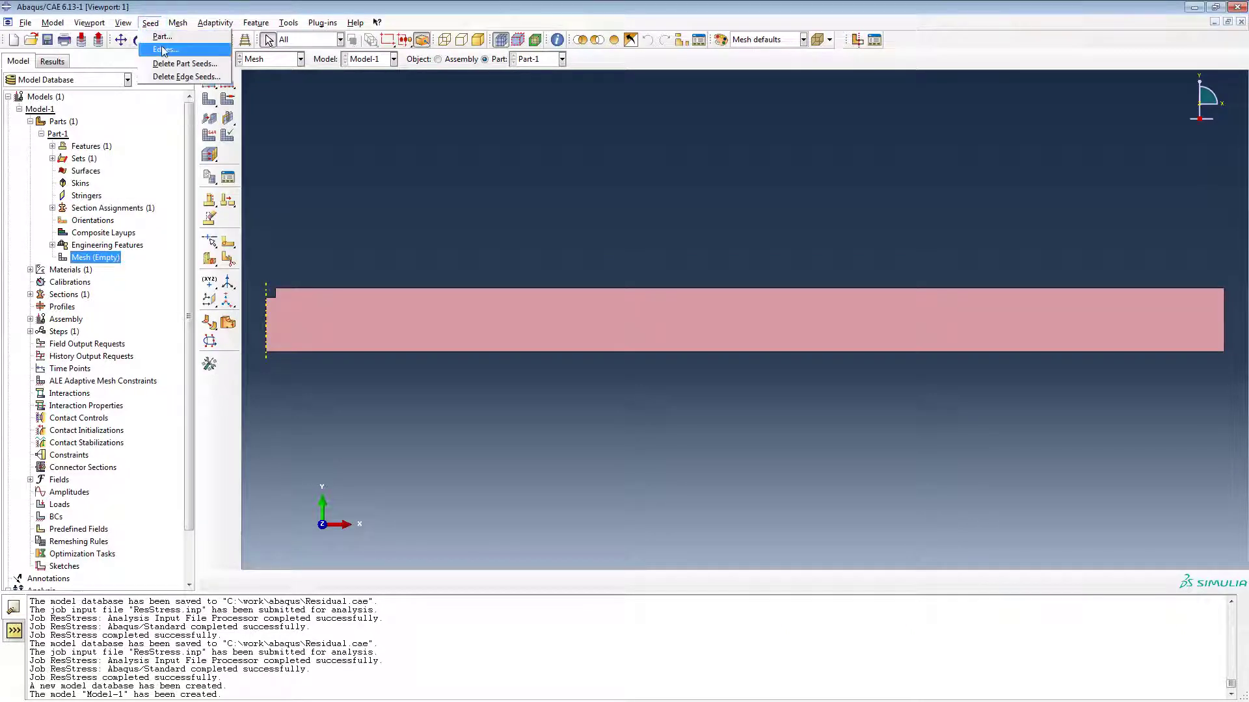
{"action": "left_click", "coordinate": [166, 49]}
{"action": "scroll", "coordinate": [272, 293], "scroll_direction": "up", "scroll_amount": 6}
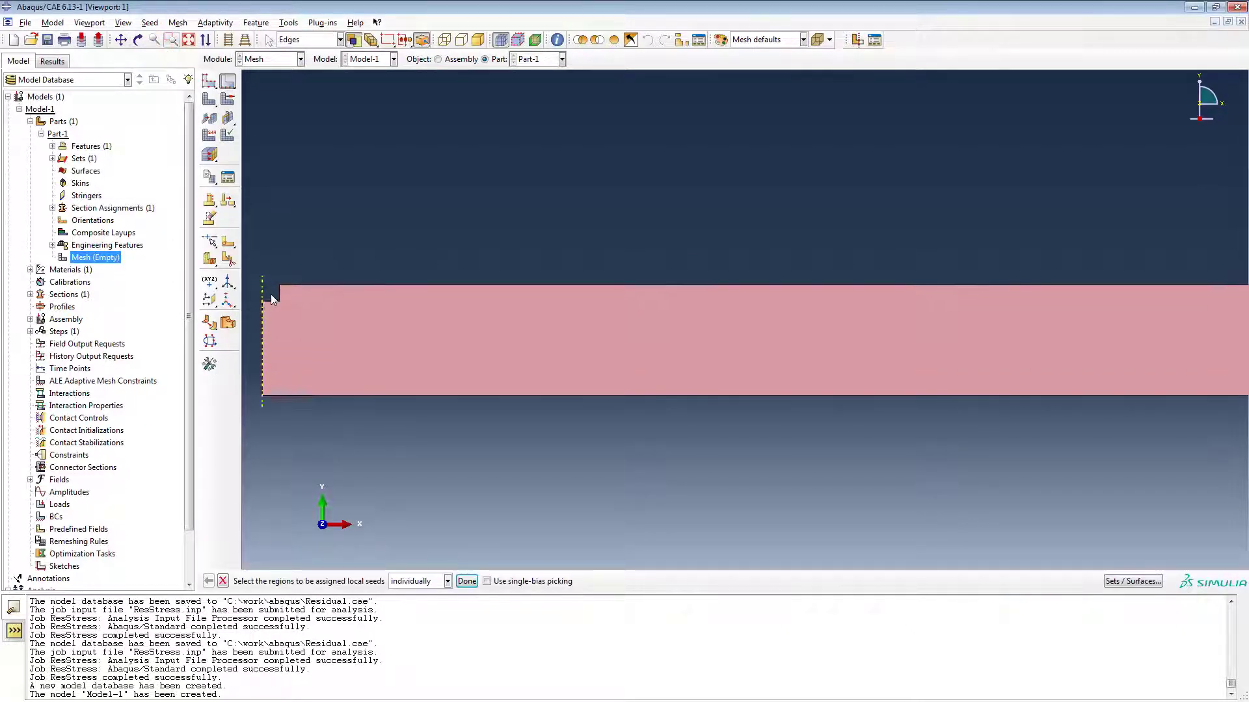
{"action": "left_click", "coordinate": [268, 311]}
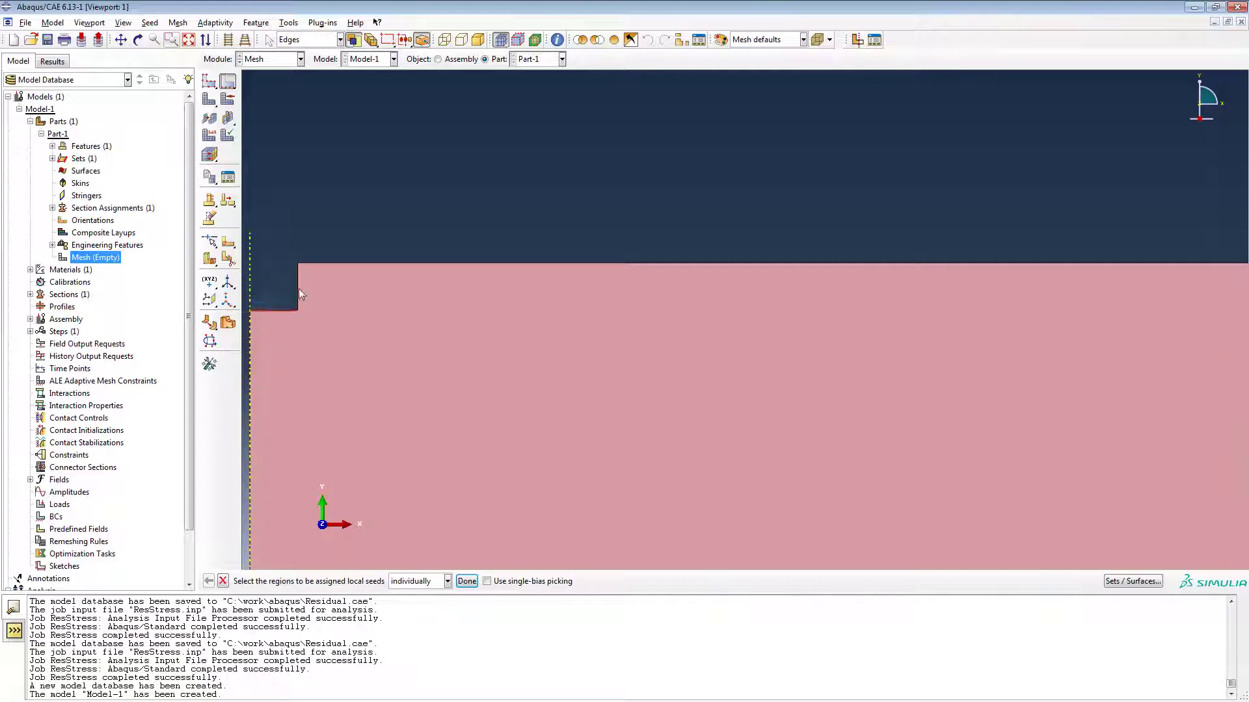
{"action": "left_click", "coordinate": [298, 288], "text": "shift"}
{"action": "middle_click", "coordinate": [312, 250]}
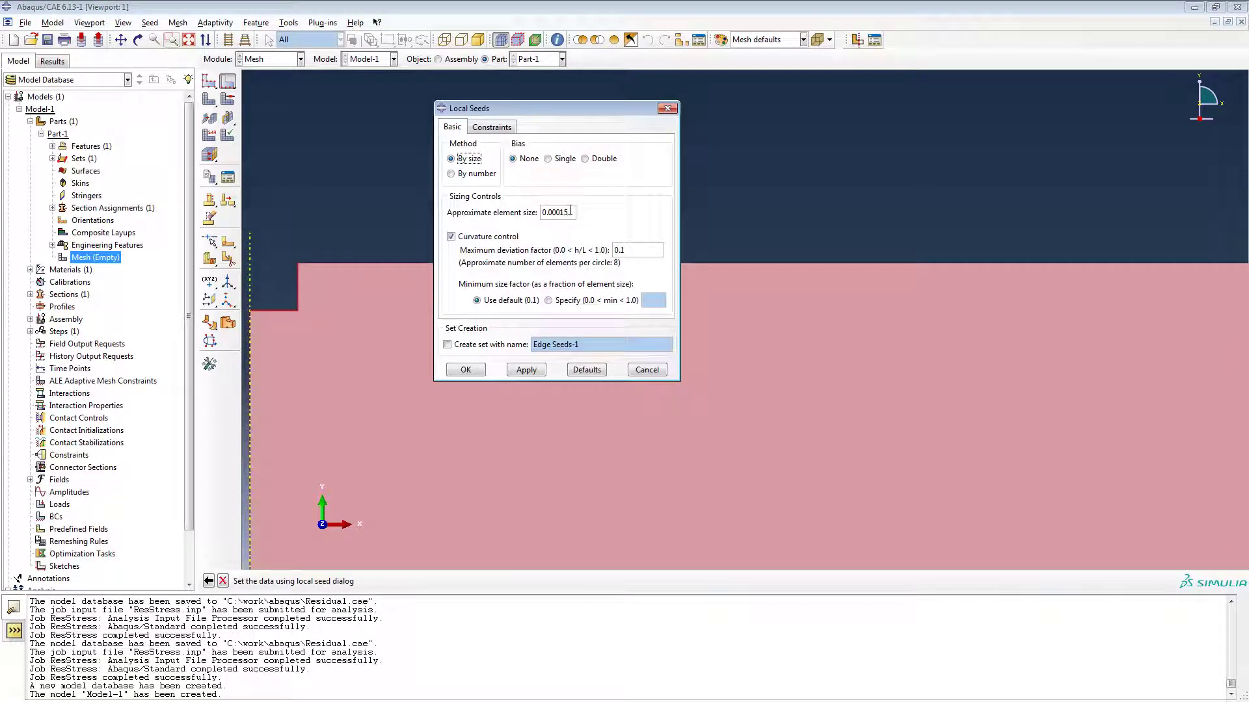
{"action": "left_click", "coordinate": [533, 374]}
- Change the approximate element size of the two notch edges' local seeds and accept the seeding
{"action": "left_click", "coordinate": [569, 213]}
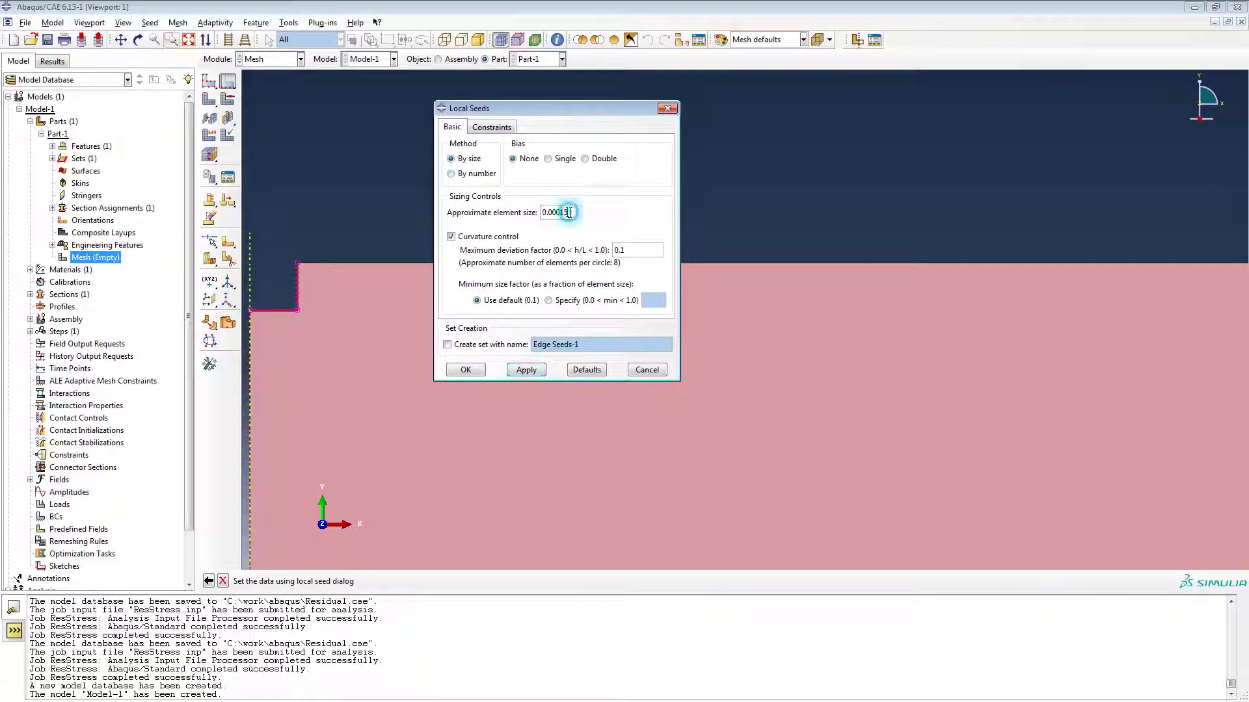
{"action": "key", "text": "BackSpace"}
{"action": "left_click", "coordinate": [535, 374]}
{"action": "left_click", "coordinate": [467, 369]}
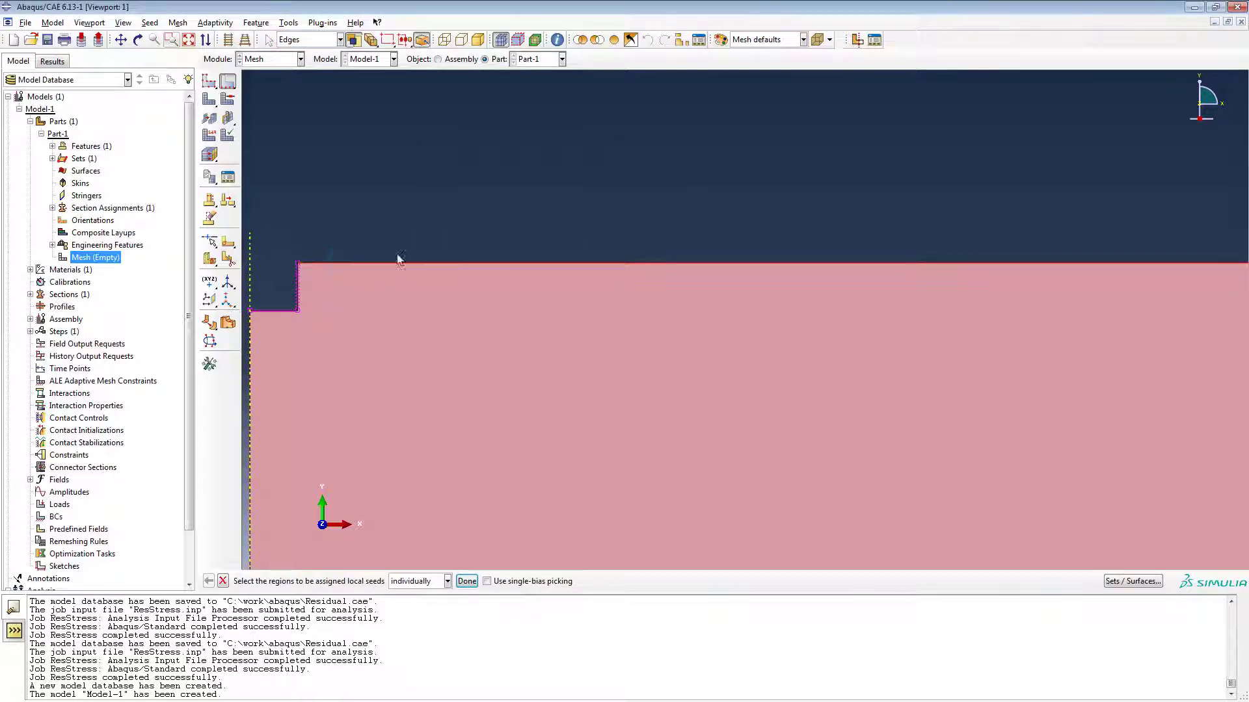
- Assign global seeds to the whole part with an approximate global size of 0.002, keeping curvature control on
{"action": "scroll", "coordinate": [509, 244], "scroll_direction": "down", "scroll_amount": 1}
{"action": "scroll", "coordinate": [509, 247], "scroll_direction": "down", "scroll_amount": 1}
{"action": "left_click", "coordinate": [150, 23]}
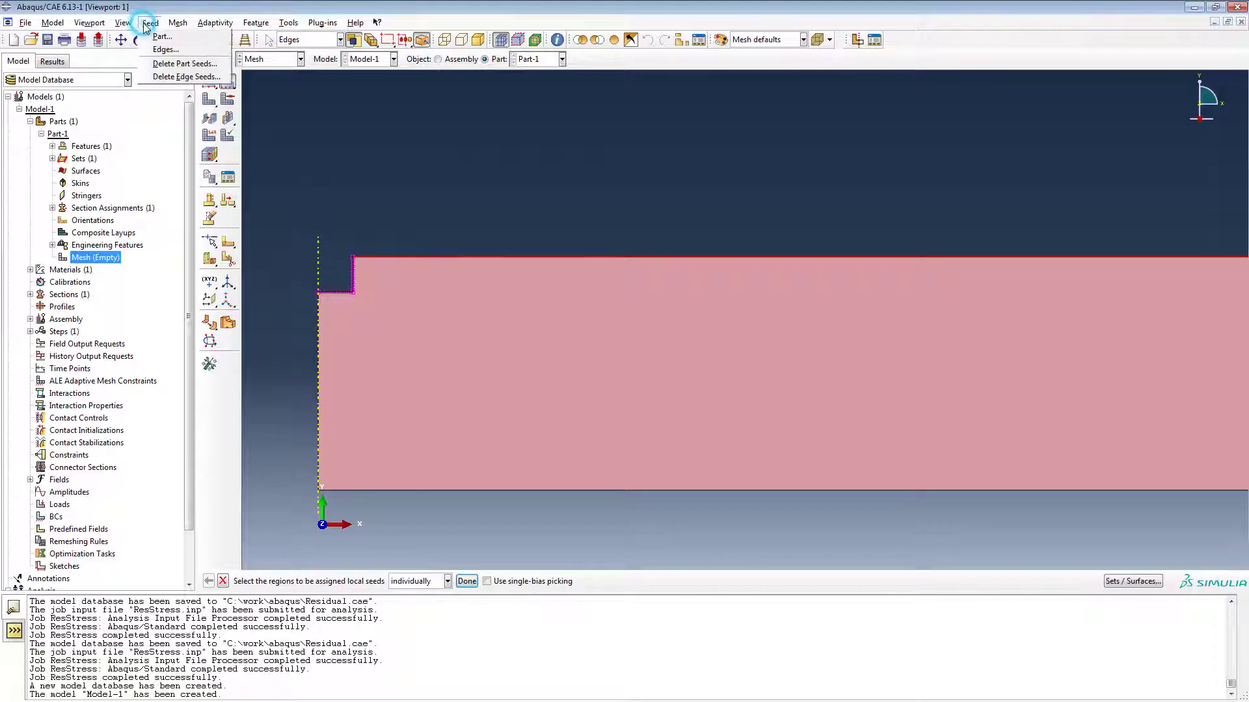
{"action": "left_click", "coordinate": [157, 37]}
{"action": "left_click", "coordinate": [495, 268]}
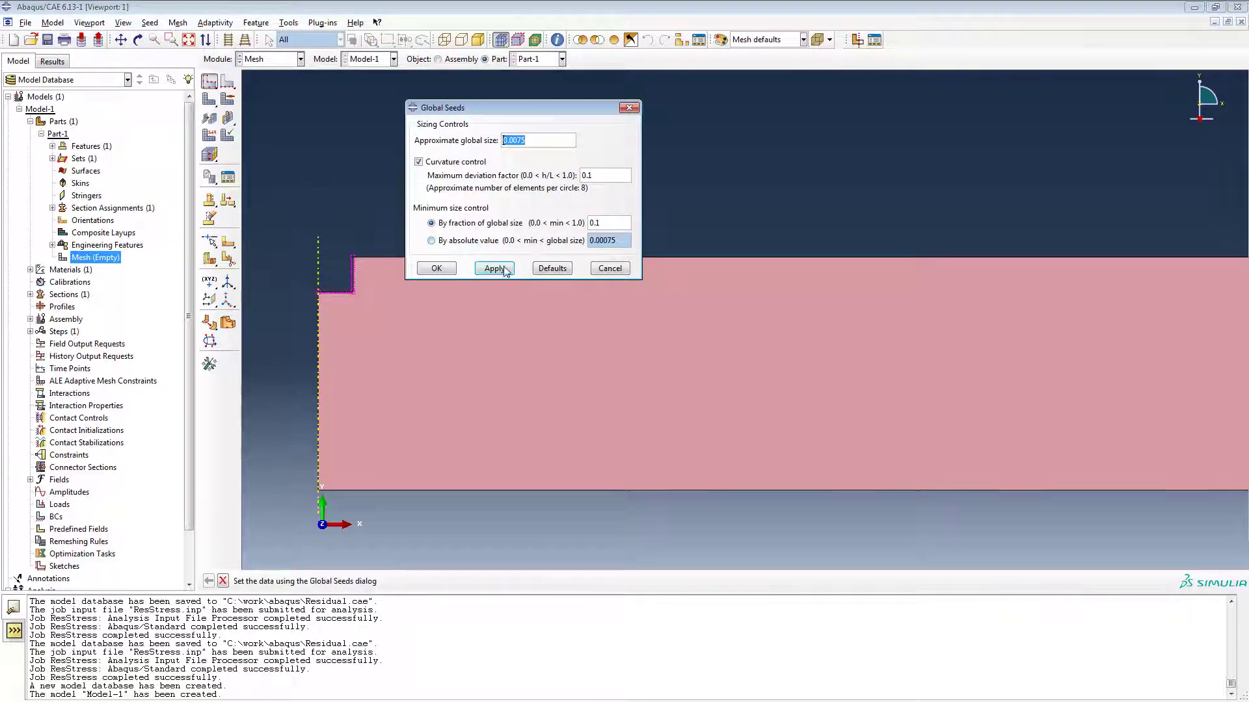
{"action": "left_click", "coordinate": [531, 140]}
{"action": "key", "text": "BackSpace"}
{"action": "key", "text": "BackSpace"}
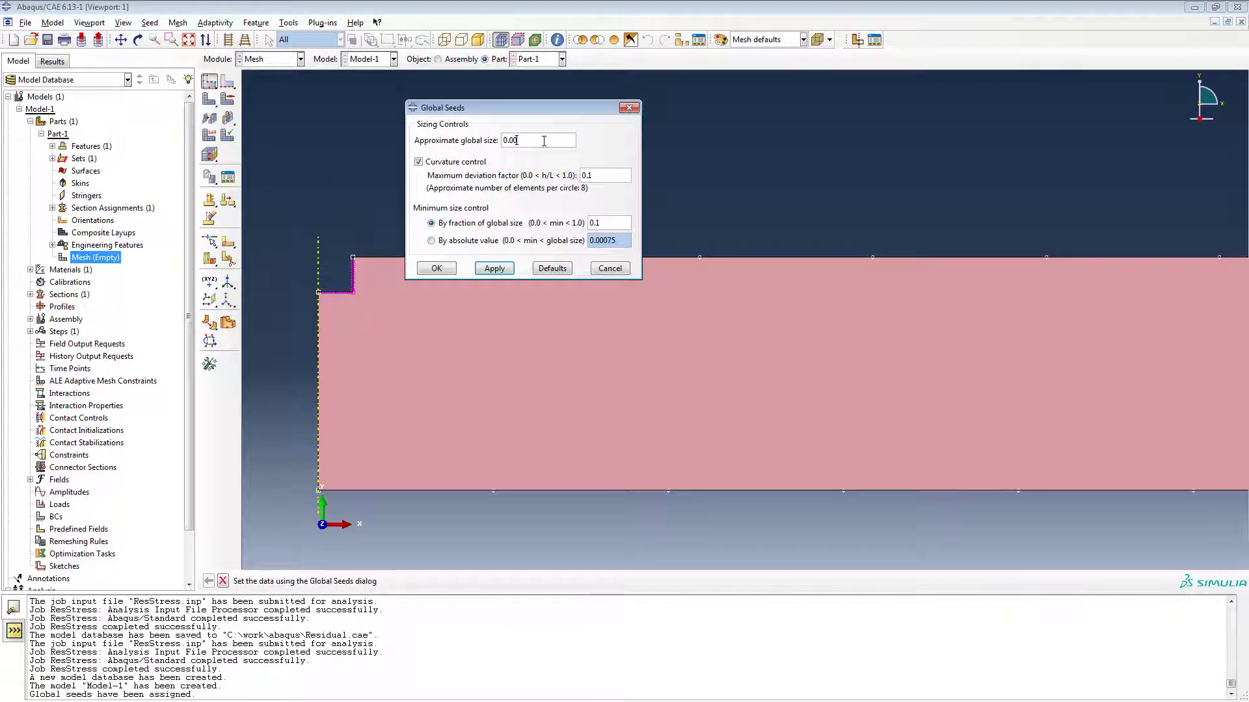
{"action": "type", "text": "2"}
{"action": "left_click", "coordinate": [494, 268]}
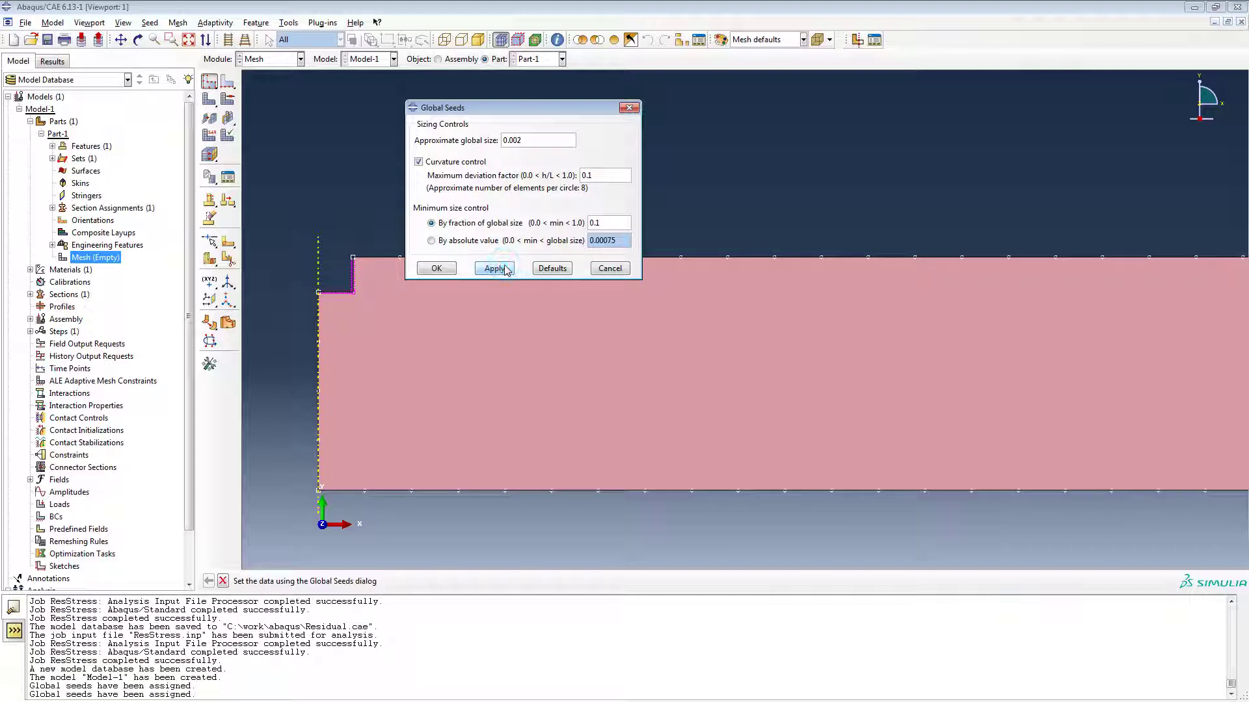
{"action": "left_click", "coordinate": [448, 270]}
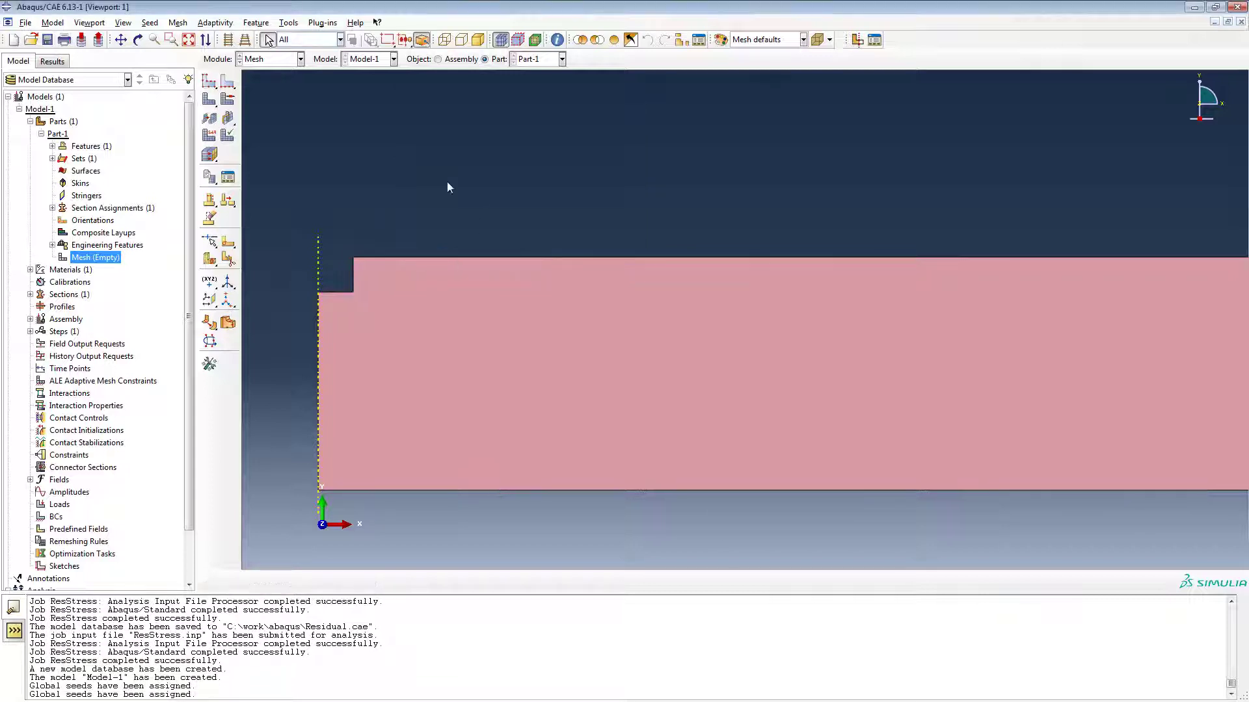
- Apply local seeds by size with single bias to the long upper edge beside the notch, flipping the bias direction
{"action": "left_click", "coordinate": [156, 23]}
{"action": "left_click", "coordinate": [165, 49]}
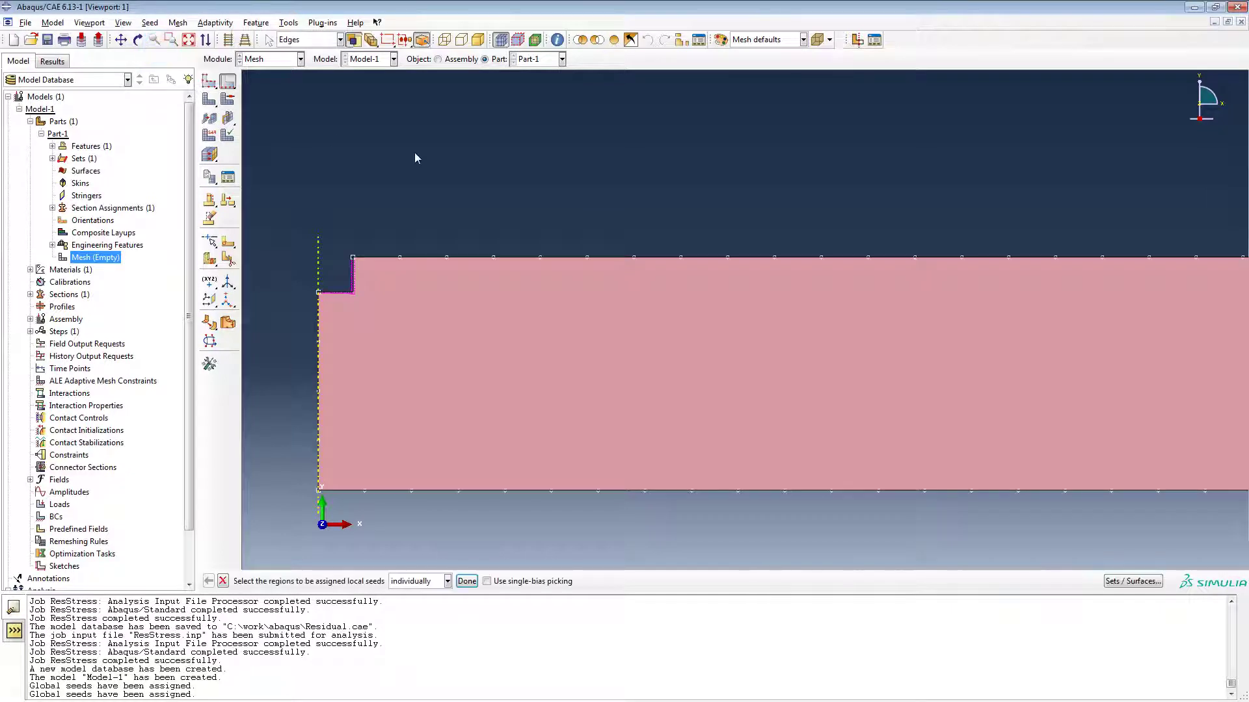
{"action": "left_click", "coordinate": [371, 258]}
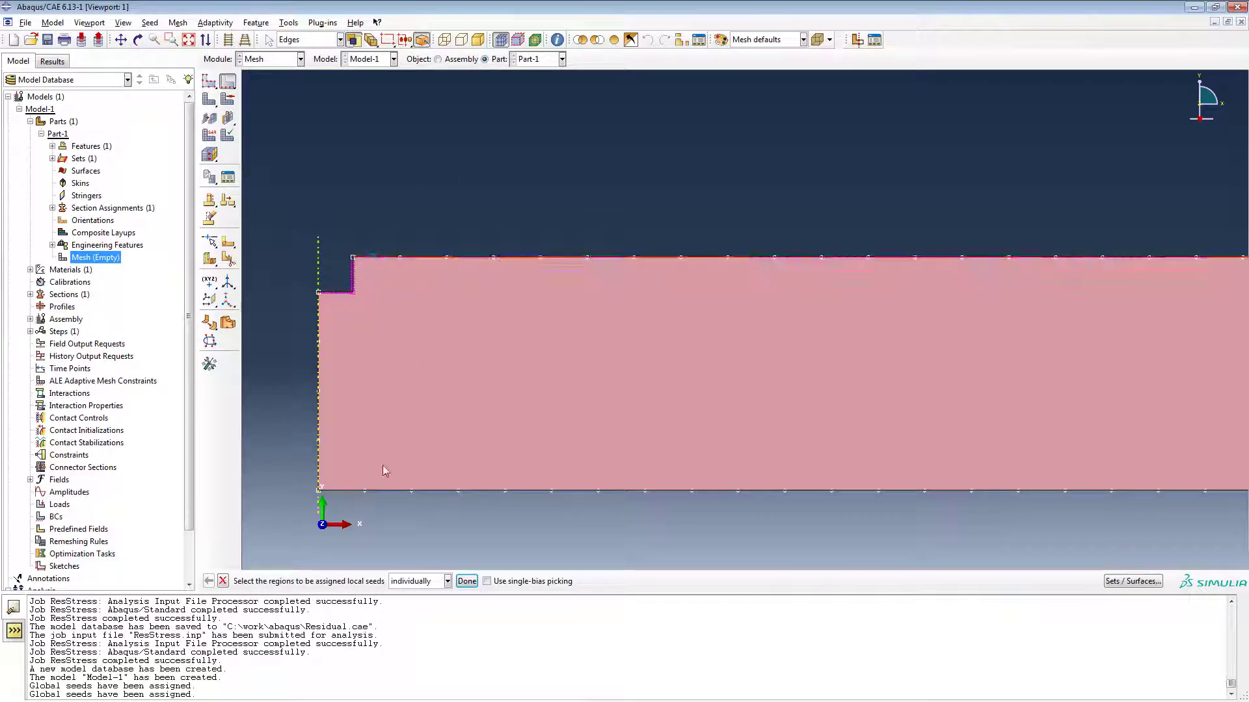
{"action": "middle_click", "coordinate": [419, 174]}
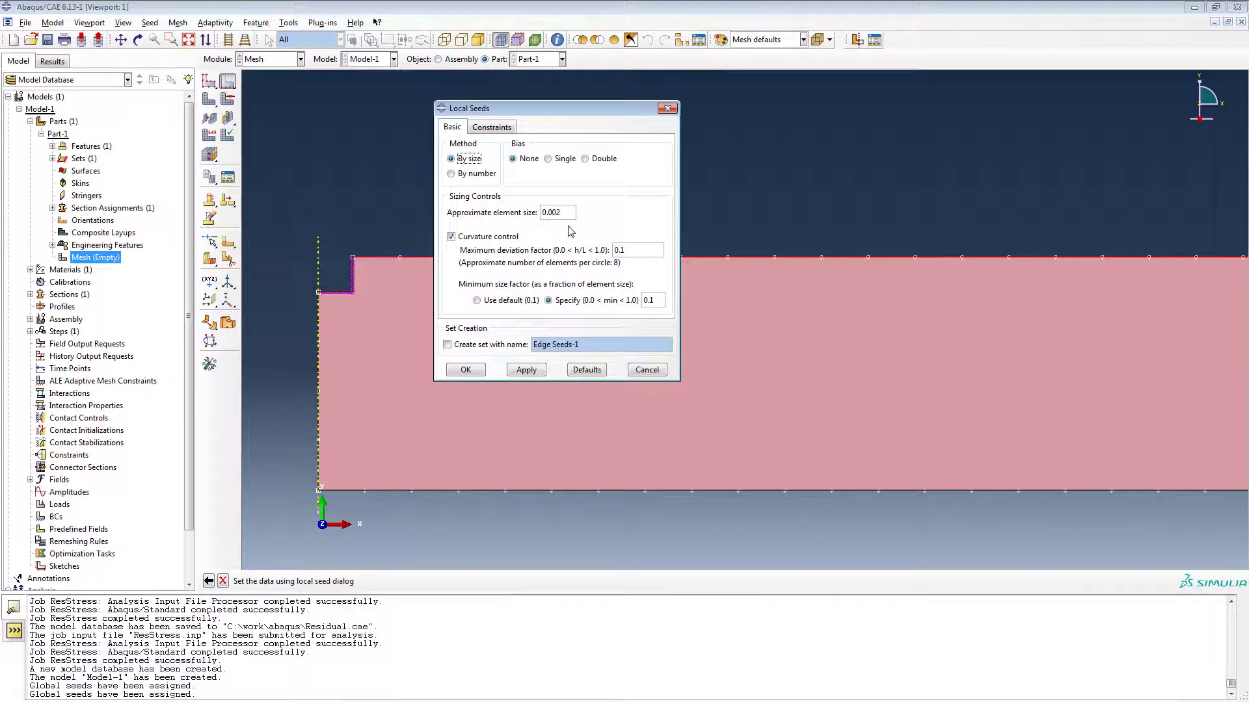
{"action": "left_click", "coordinate": [559, 160]}
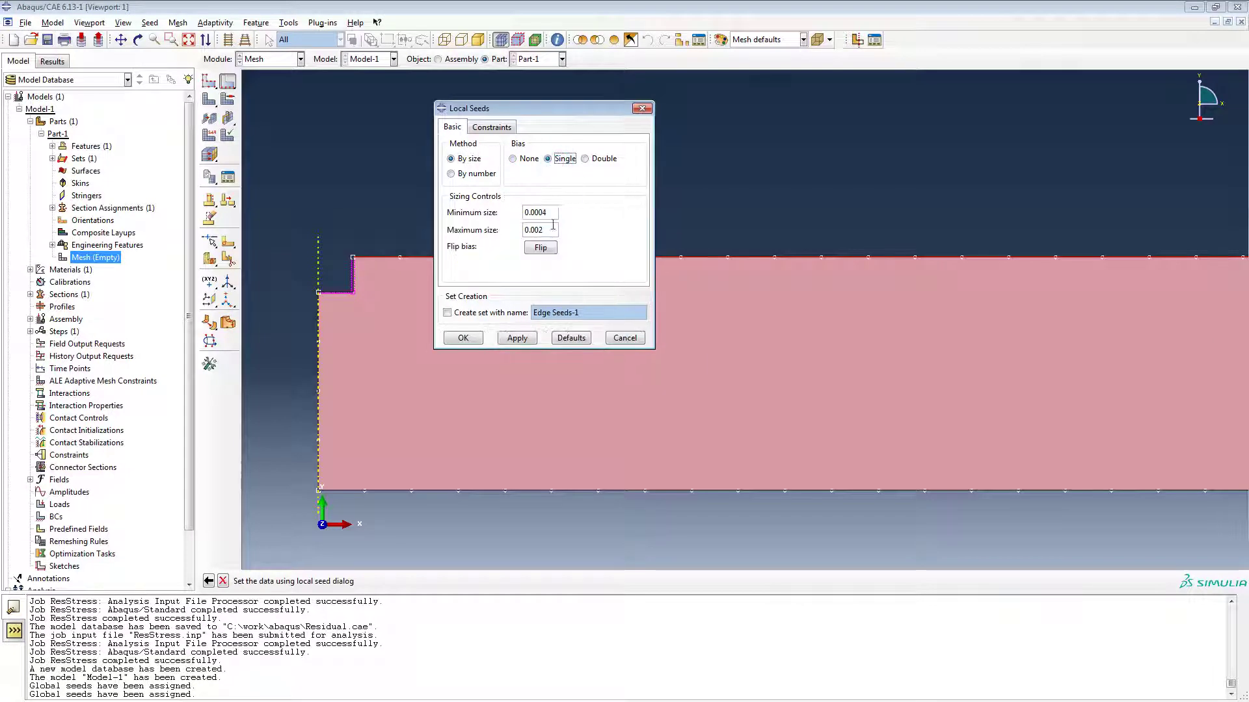
{"action": "scroll", "coordinate": [806, 255], "scroll_direction": "down", "scroll_amount": 2}
{"action": "scroll", "coordinate": [685, 367], "scroll_direction": "down", "scroll_amount": 3}
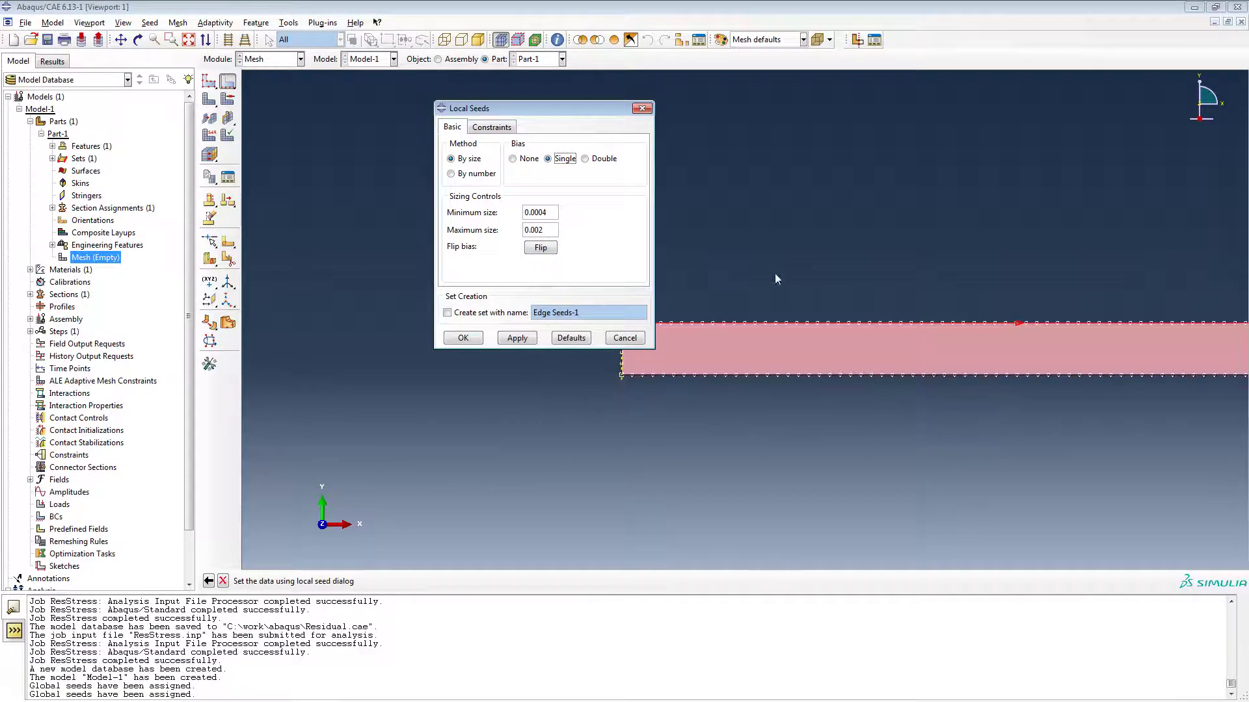
{"action": "left_click", "coordinate": [542, 248]}
{"action": "scroll", "coordinate": [672, 325], "scroll_direction": "up", "scroll_amount": 4}
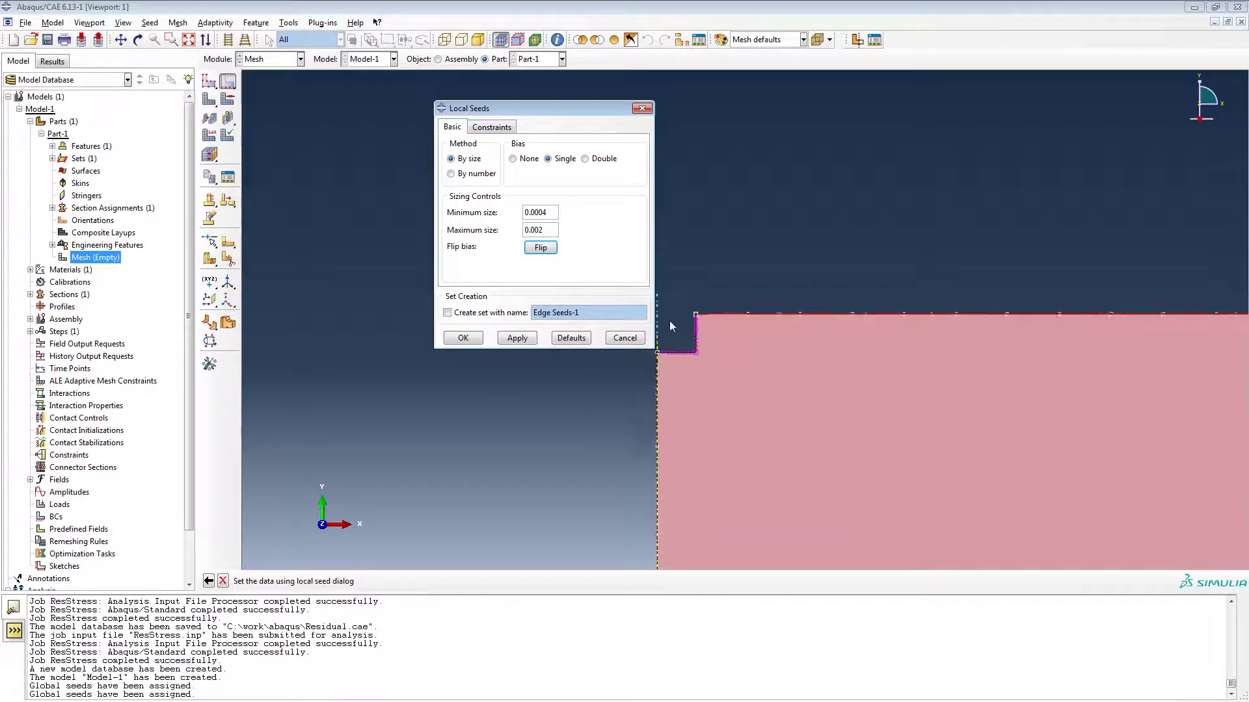
{"action": "scroll", "coordinate": [670, 322], "scroll_direction": "up", "scroll_amount": 2}
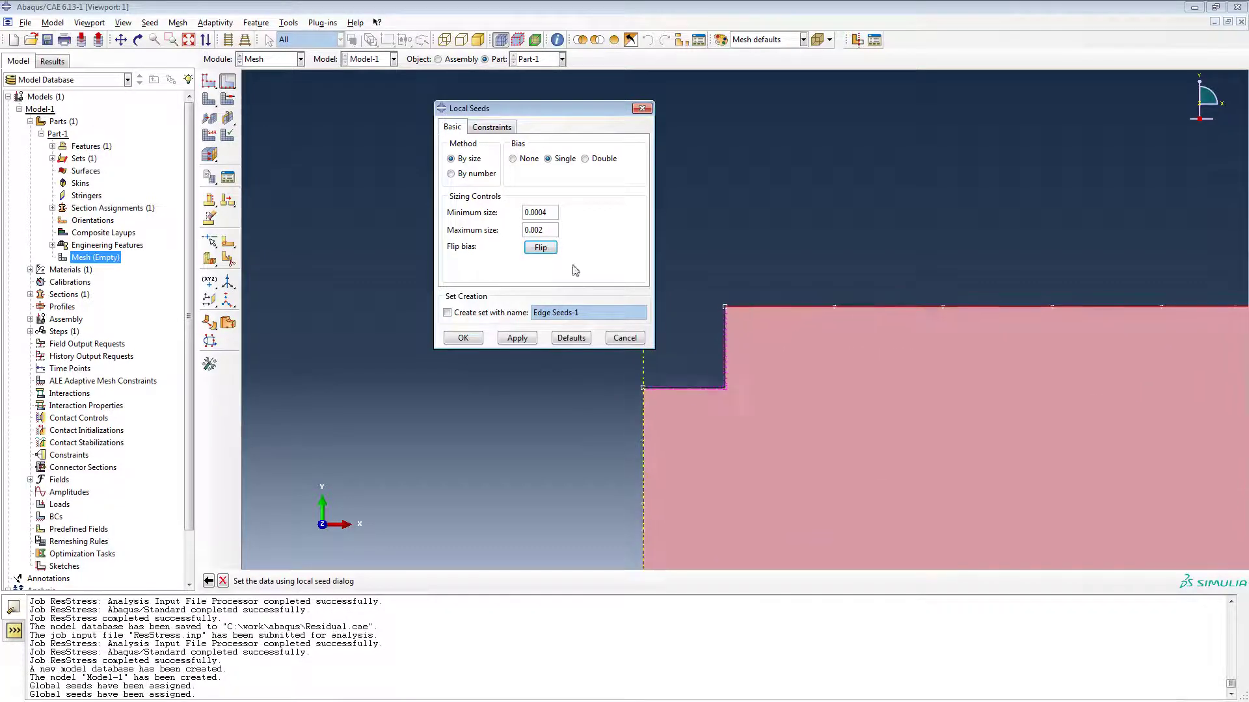
{"action": "left_click", "coordinate": [525, 338]}
- Set the long upper edge's minimum seed size to 0.0001 and accept its local seeds
{"action": "scroll", "coordinate": [710, 296], "scroll_direction": "up", "scroll_amount": 3}
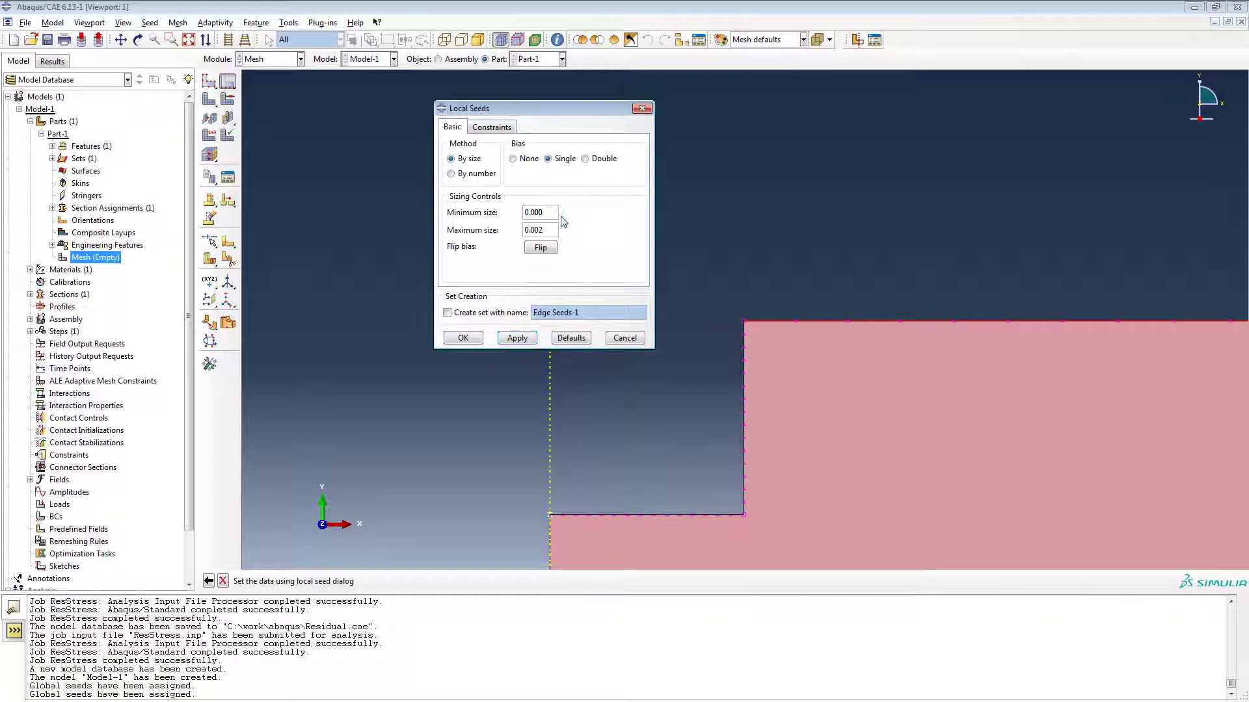
{"action": "left_click", "coordinate": [517, 338]}
{"action": "left_click", "coordinate": [463, 337]}
- Apply single-bias local seeds by size, minimum 0.0001 and maximum 0.002, to the vertical axis edge below the notch
{"action": "scroll", "coordinate": [474, 303], "scroll_direction": "down", "scroll_amount": 5}
{"action": "scroll", "coordinate": [467, 301], "scroll_direction": "down", "scroll_amount": 3}
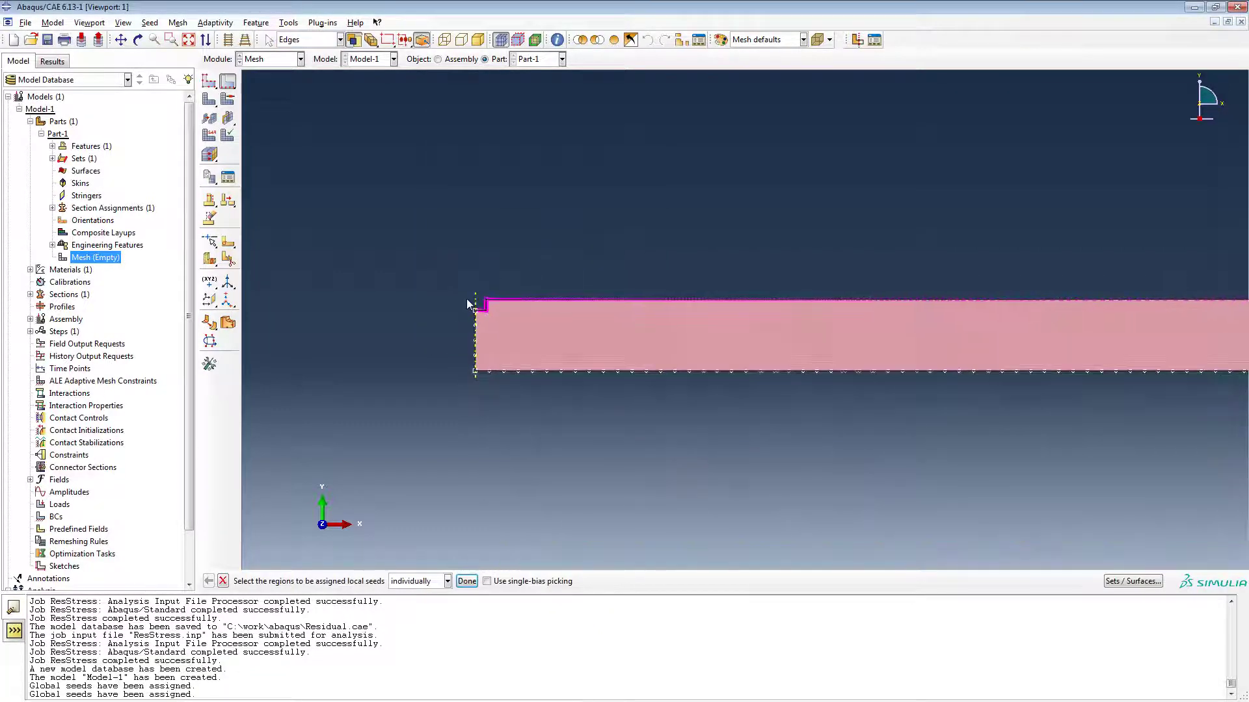
{"action": "scroll", "coordinate": [459, 320], "scroll_direction": "up", "scroll_amount": 3}
{"action": "scroll", "coordinate": [466, 288], "scroll_direction": "up", "scroll_amount": 5}
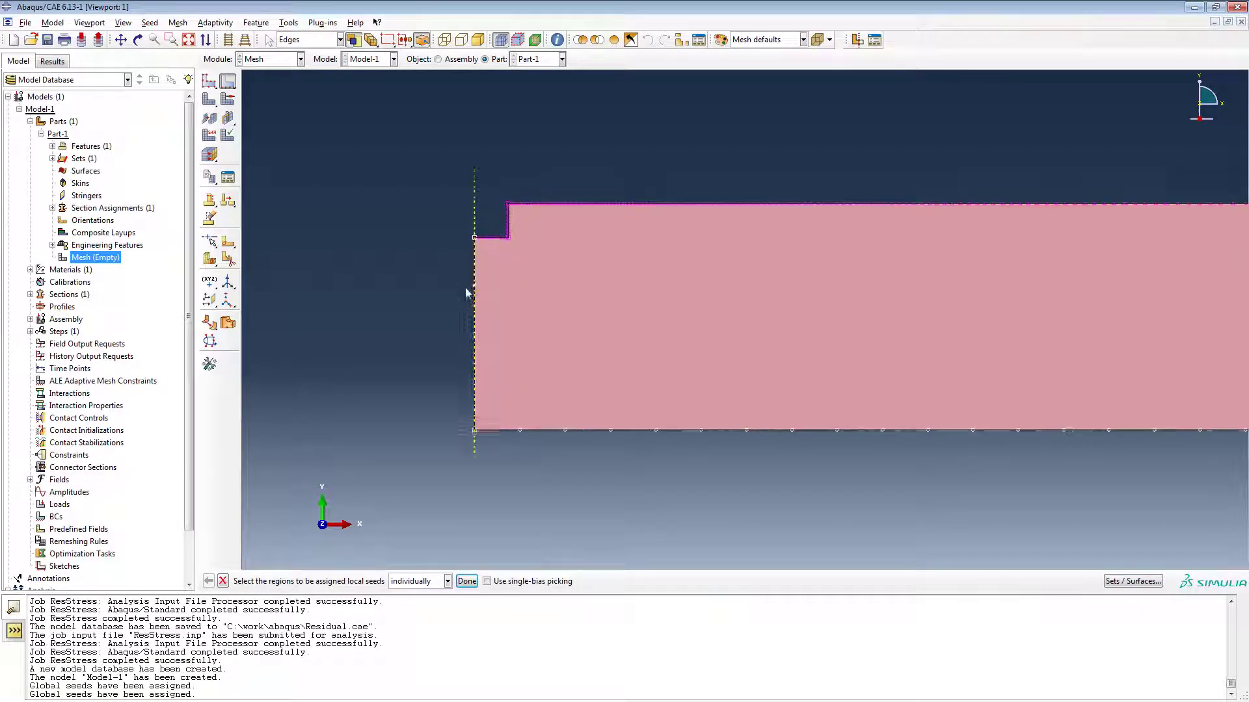
{"action": "left_click", "coordinate": [478, 250]}
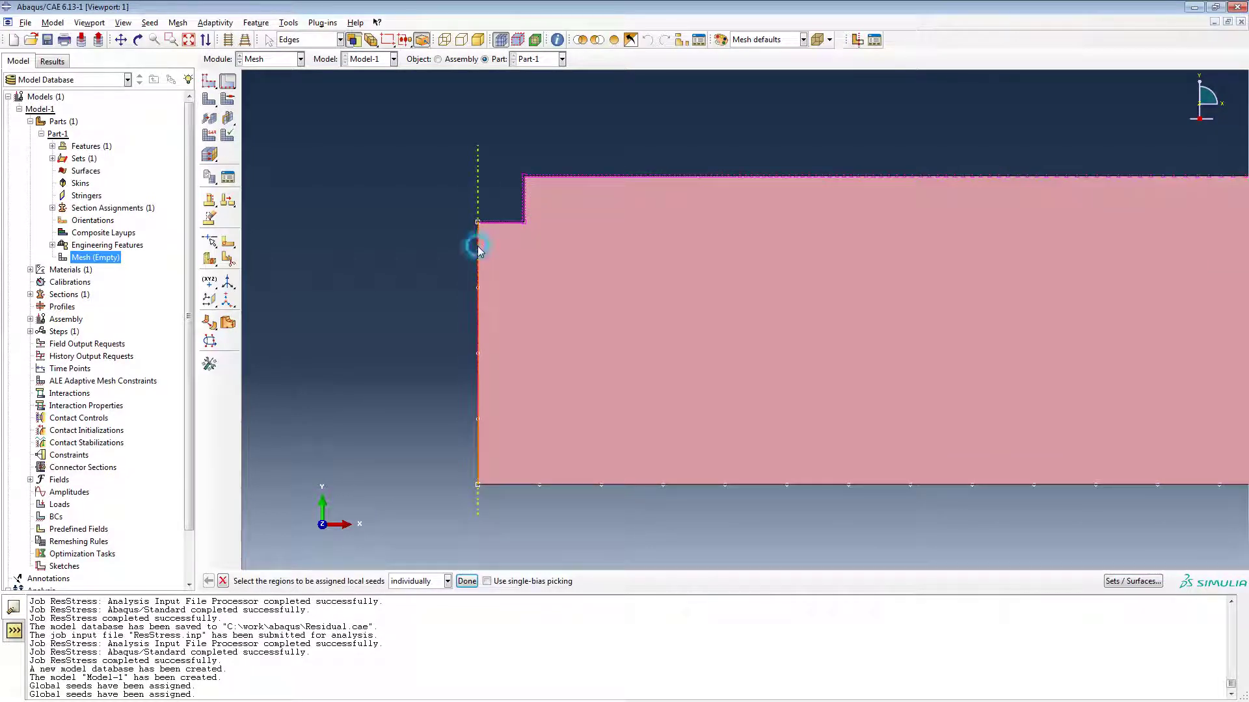
{"action": "middle_click", "coordinate": [439, 249]}
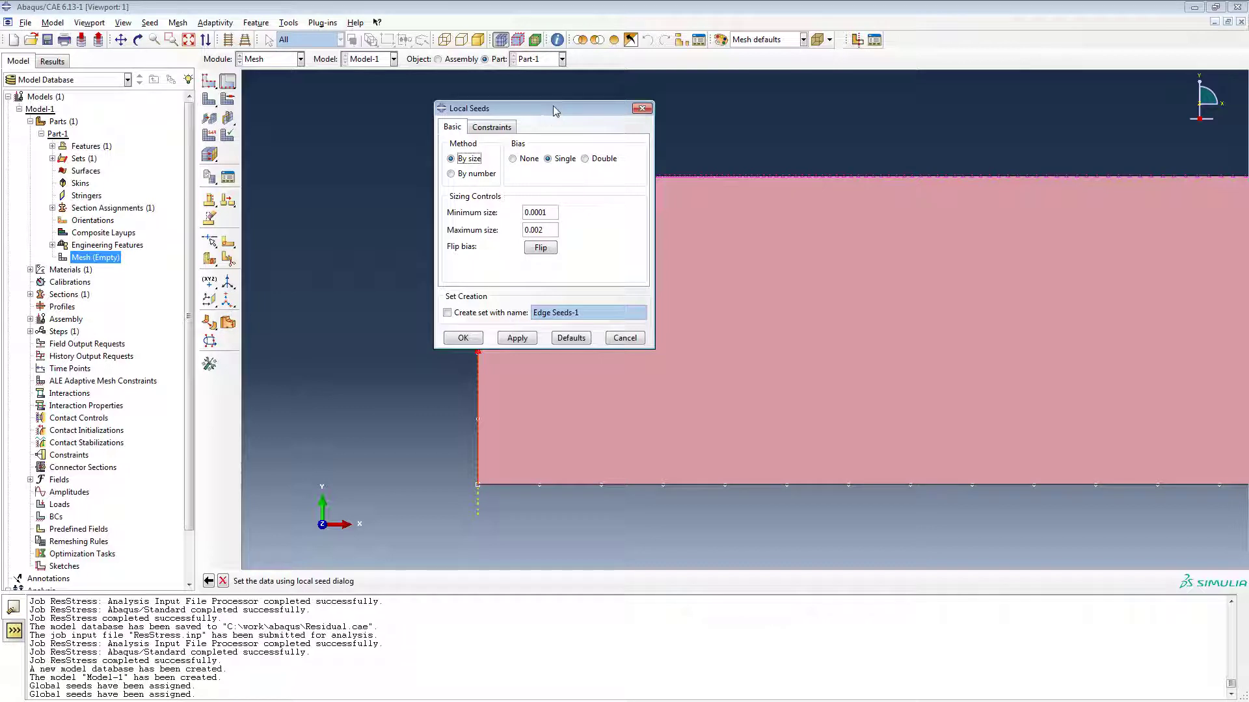
{"action": "left_click_drag", "start_coordinate": [556, 111], "coordinate": [831, 155]}
{"action": "left_click", "coordinate": [794, 383]}
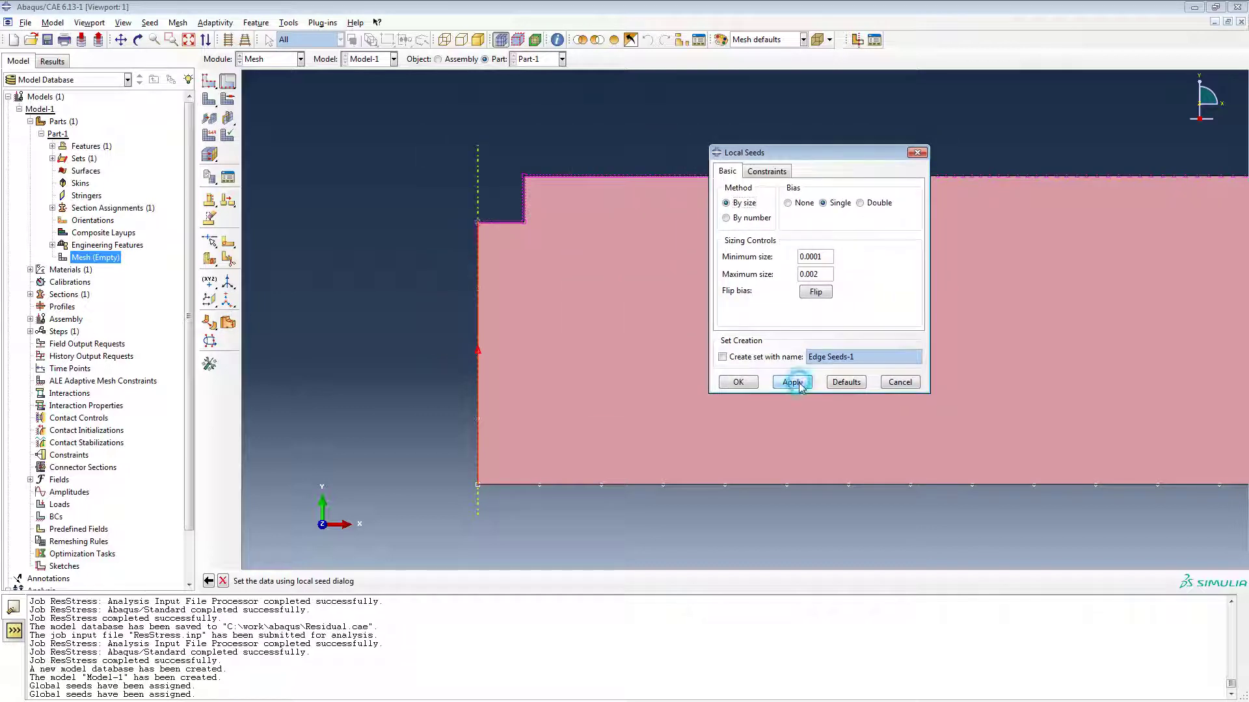
- Set the vertical axis edge's maximum seed size to 0.001 and accept its local seeds
{"action": "left_click", "coordinate": [829, 274]}
{"action": "key", "text": "BackSpace"}
{"action": "type", "text": "1"}
{"action": "left_click", "coordinate": [792, 383]}
{"action": "left_click", "coordinate": [738, 383]}
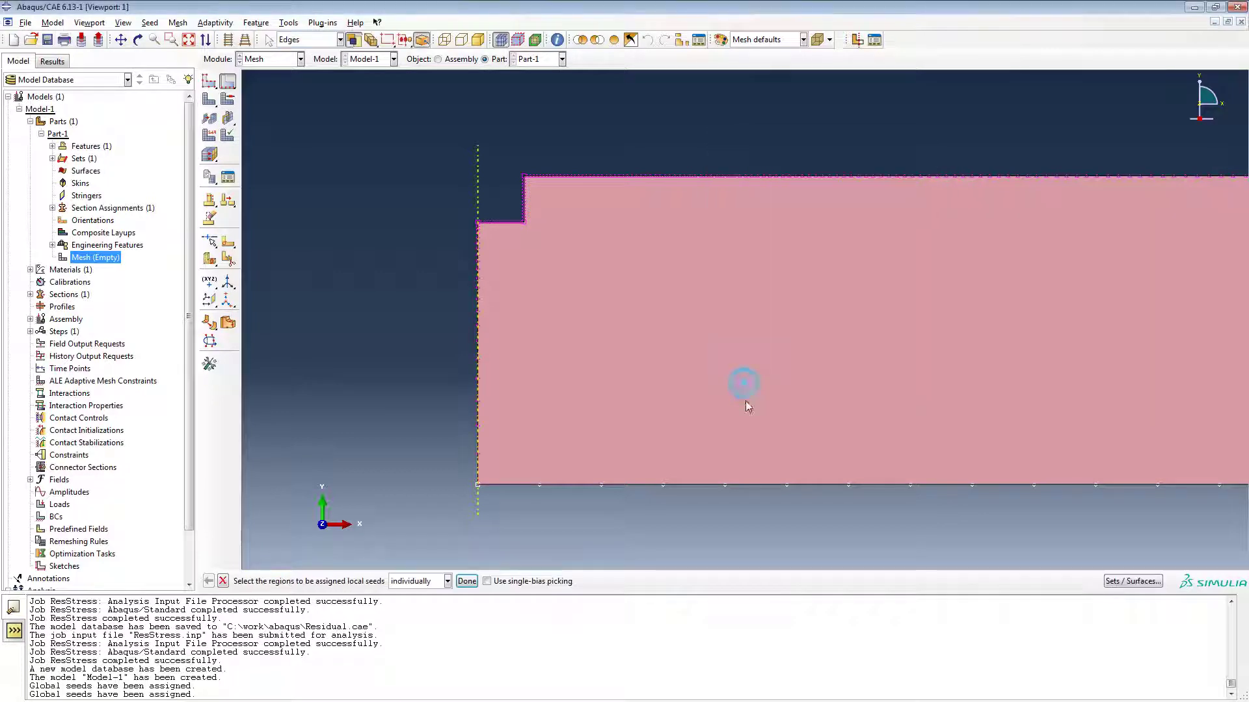
- Seed the part's long lower edge by size with single bias, minimum size 0.0001 and maximum size 0.002
{"action": "left_click", "coordinate": [597, 485]}
{"action": "middle_click", "coordinate": [591, 516]}
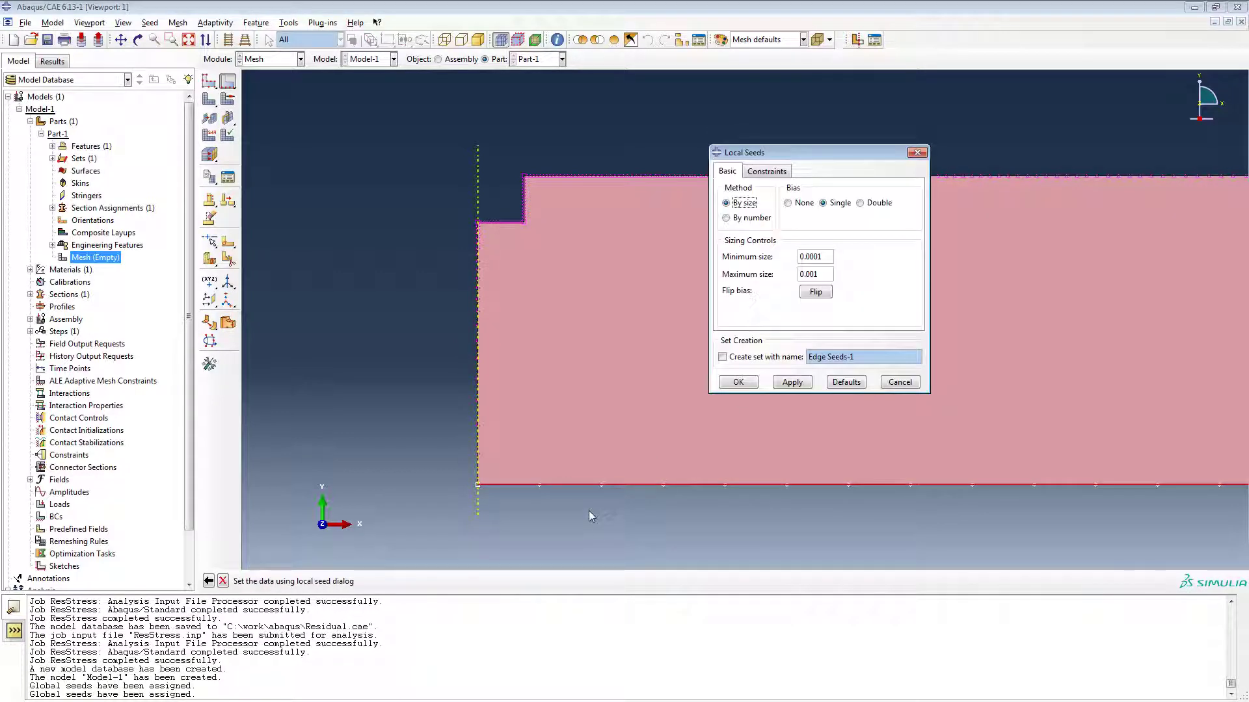
{"action": "double_click", "coordinate": [828, 258]}
{"action": "type", "text": "0.0001"}
{"action": "double_click", "coordinate": [823, 275]}
{"action": "type", "text": "0.002"}
{"action": "left_click", "coordinate": [804, 386]}
{"action": "left_click", "coordinate": [749, 382]}
- Assign quadratic axisymmetric stress elements from the Standard library to the whole part, with reduced integration off
{"action": "scroll", "coordinate": [361, 345], "scroll_direction": "down", "scroll_amount": 6}
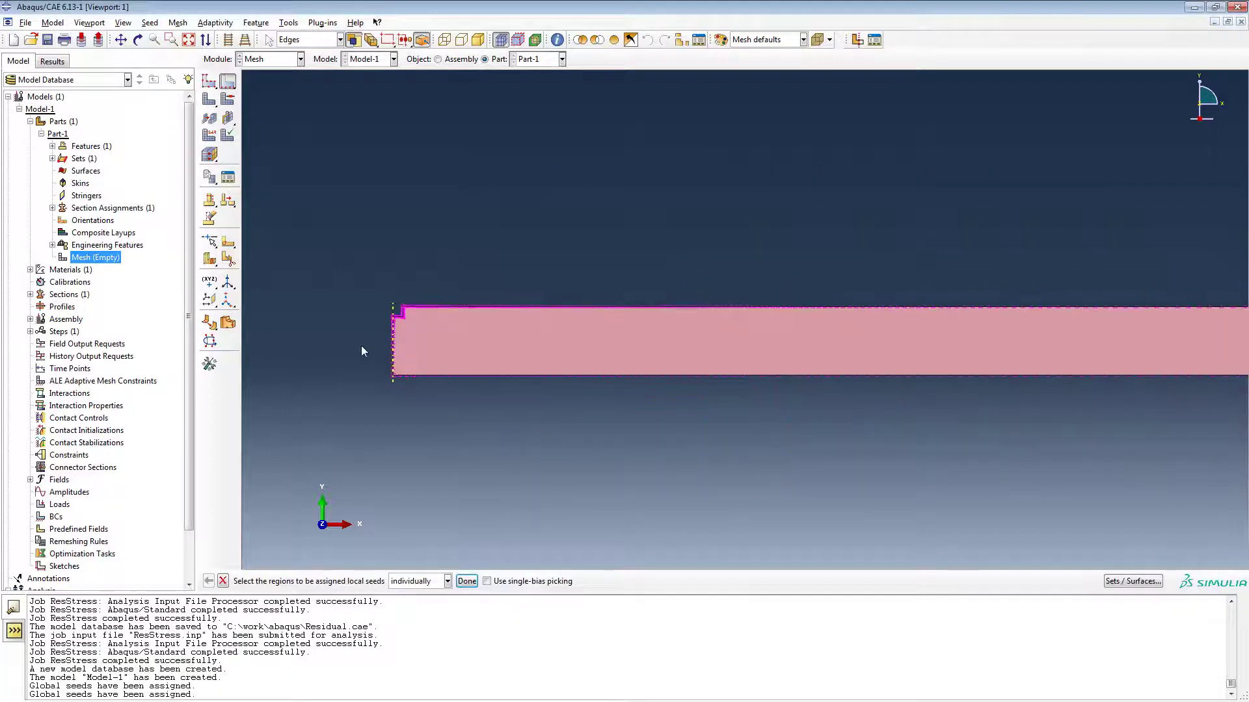
{"action": "left_click", "coordinate": [177, 22]}
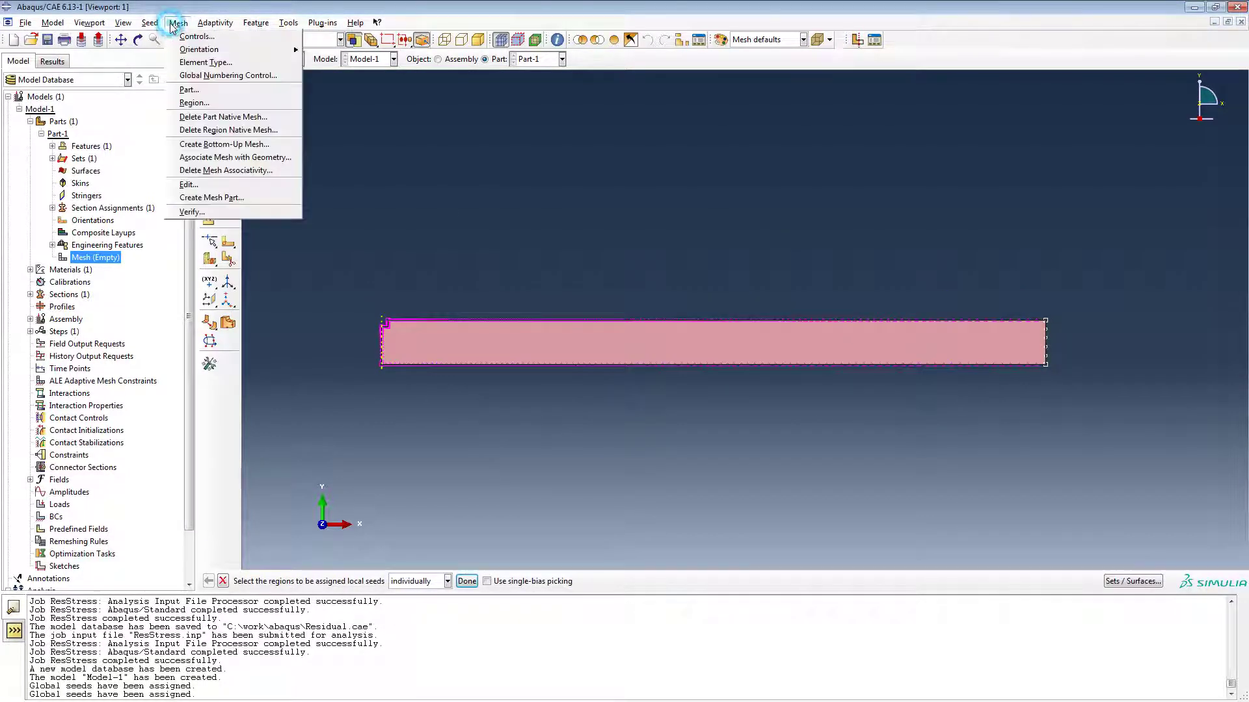
{"action": "left_click", "coordinate": [199, 68]}
{"action": "left_click_drag", "start_coordinate": [345, 254], "coordinate": [1088, 435]}
{"action": "middle_click", "coordinate": [1088, 435]}
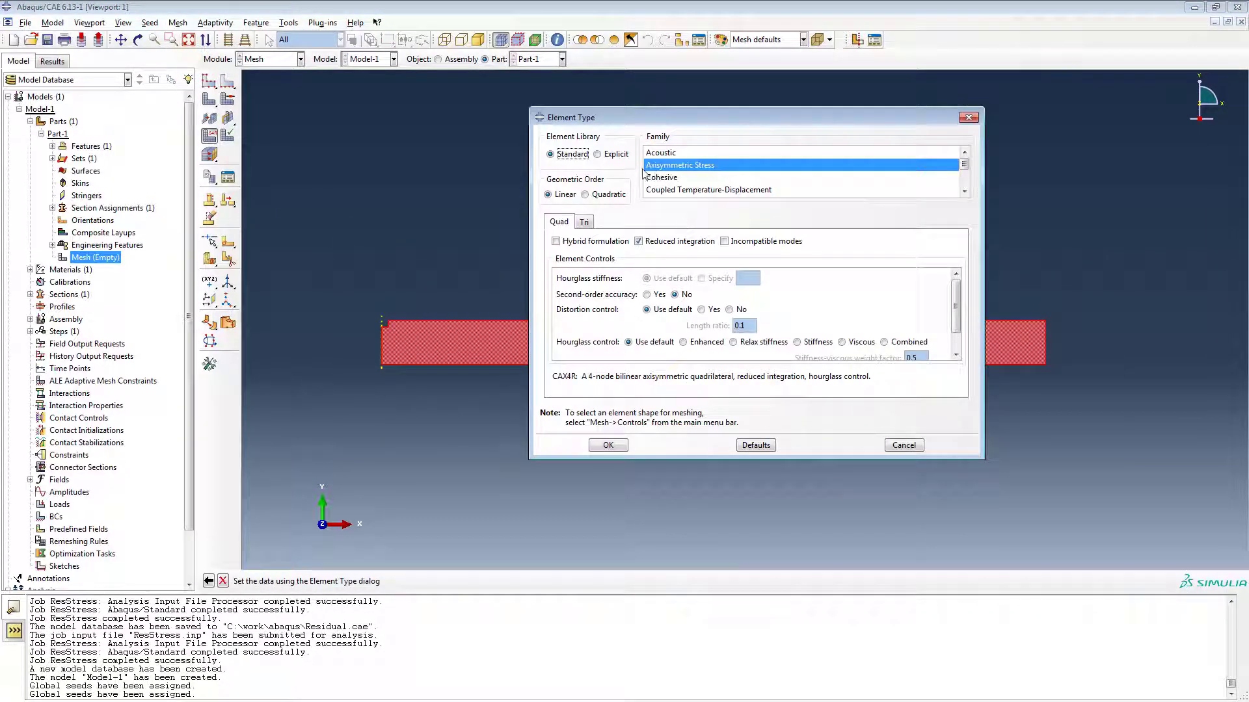
{"action": "left_click", "coordinate": [586, 194]}
{"action": "left_click", "coordinate": [639, 241]}
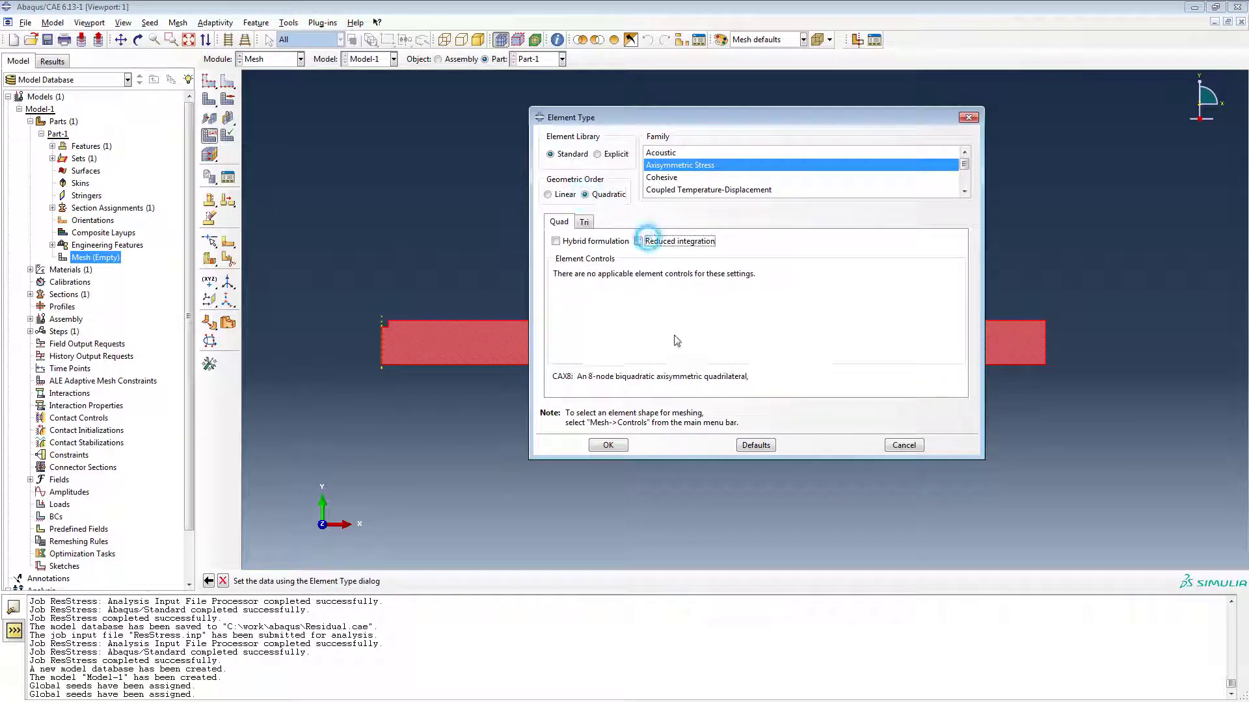
{"action": "left_click", "coordinate": [614, 446]}
- Set the part's mesh controls to the Quad element shape with the Free technique
{"action": "left_click", "coordinate": [191, 25]}
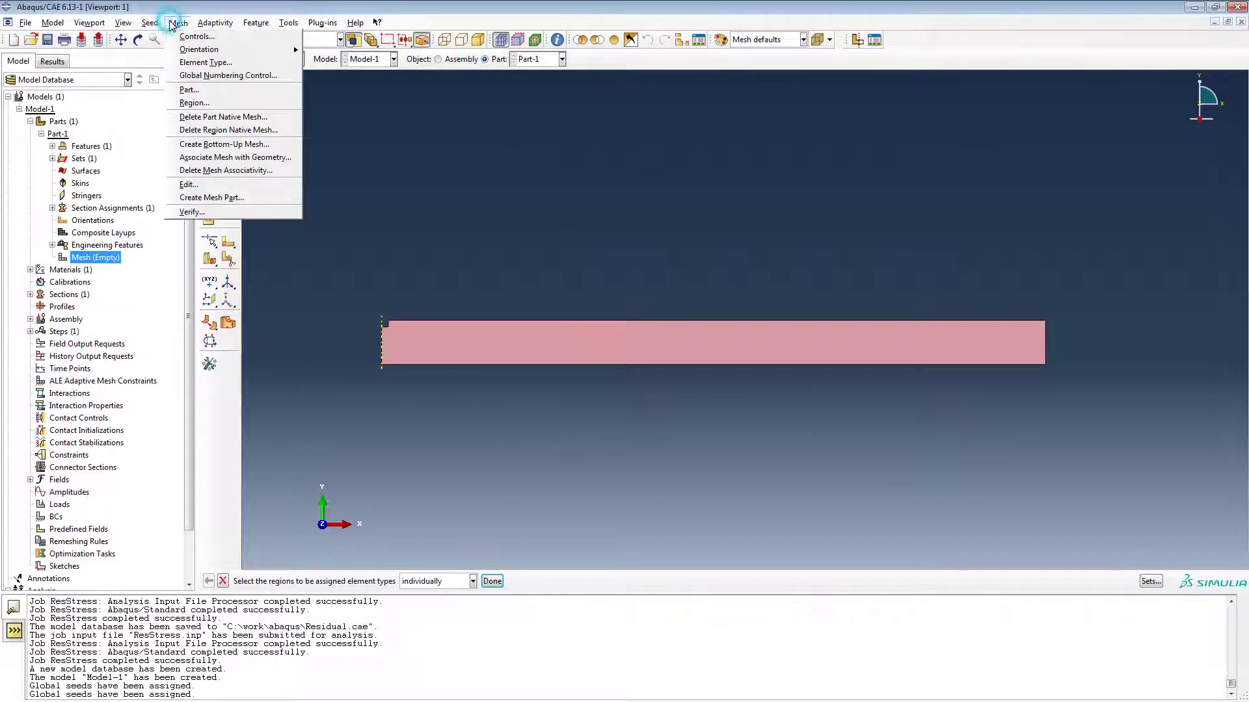
{"action": "left_click", "coordinate": [195, 34]}
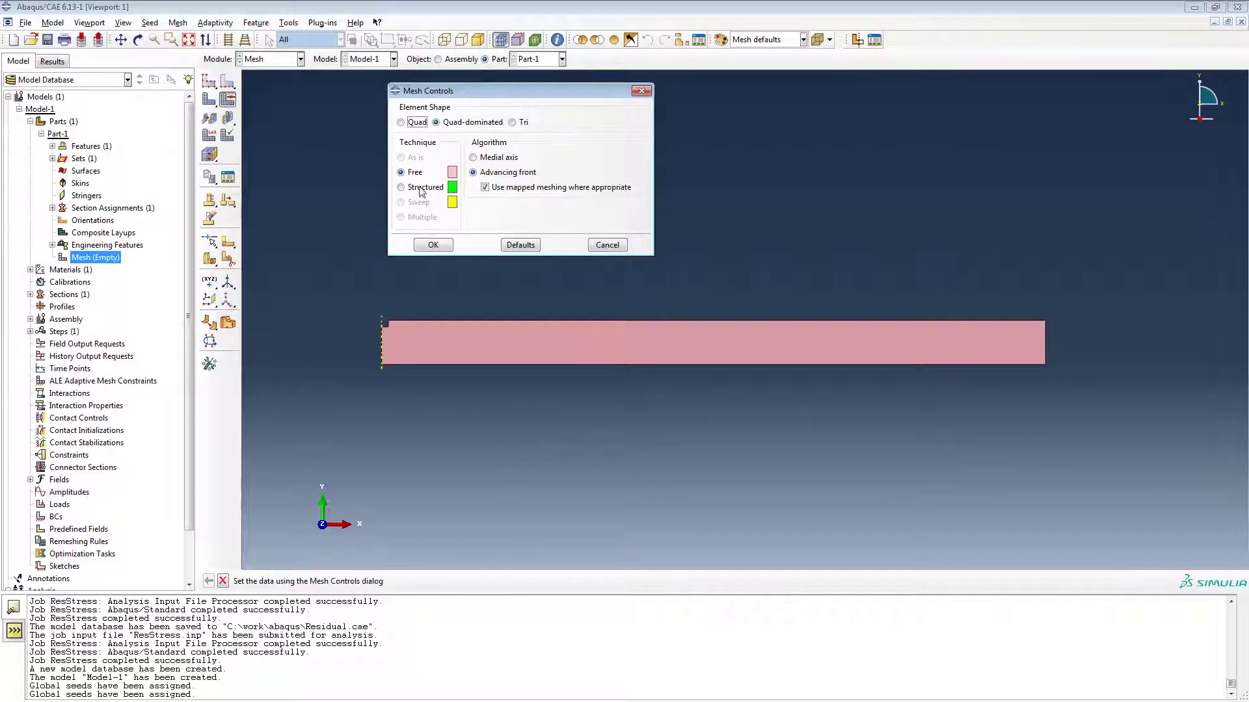
{"action": "left_click", "coordinate": [424, 187]}
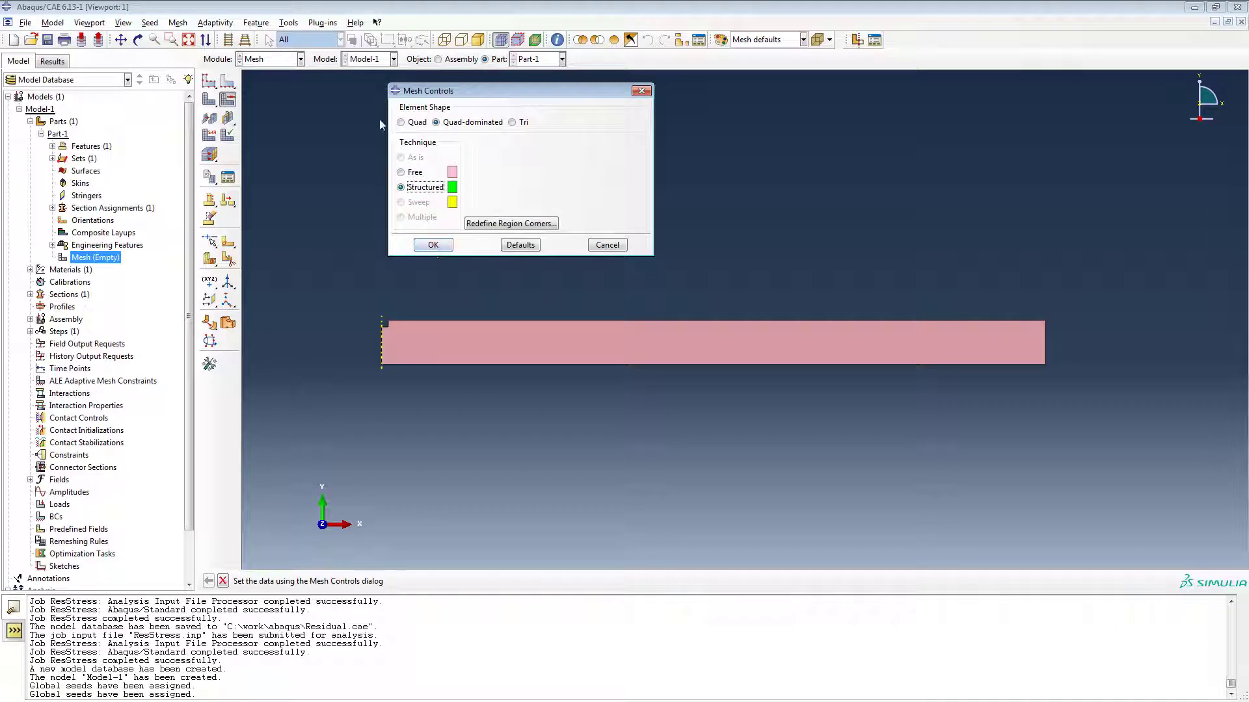
{"action": "left_click", "coordinate": [401, 123]}
{"action": "left_click", "coordinate": [405, 174]}
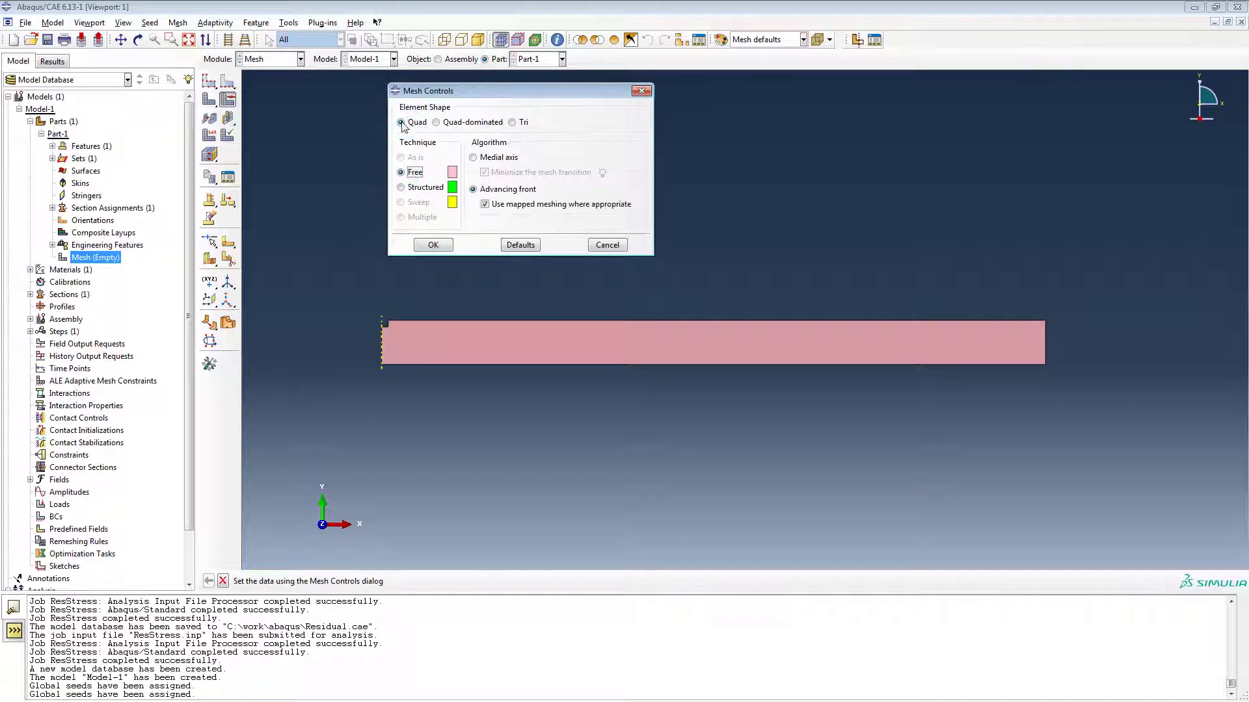
{"action": "left_click", "coordinate": [434, 247]}
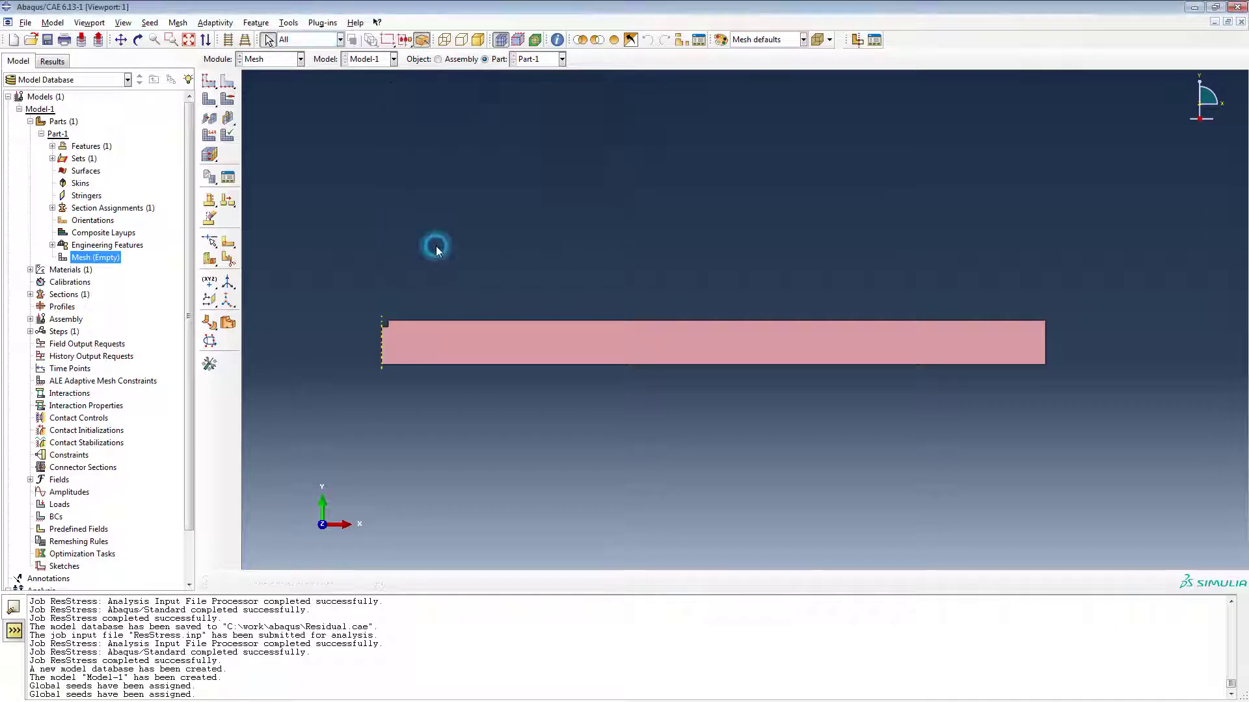
- Generate the mesh on the whole part
{"action": "left_click", "coordinate": [178, 23]}
{"action": "left_click", "coordinate": [209, 86]}
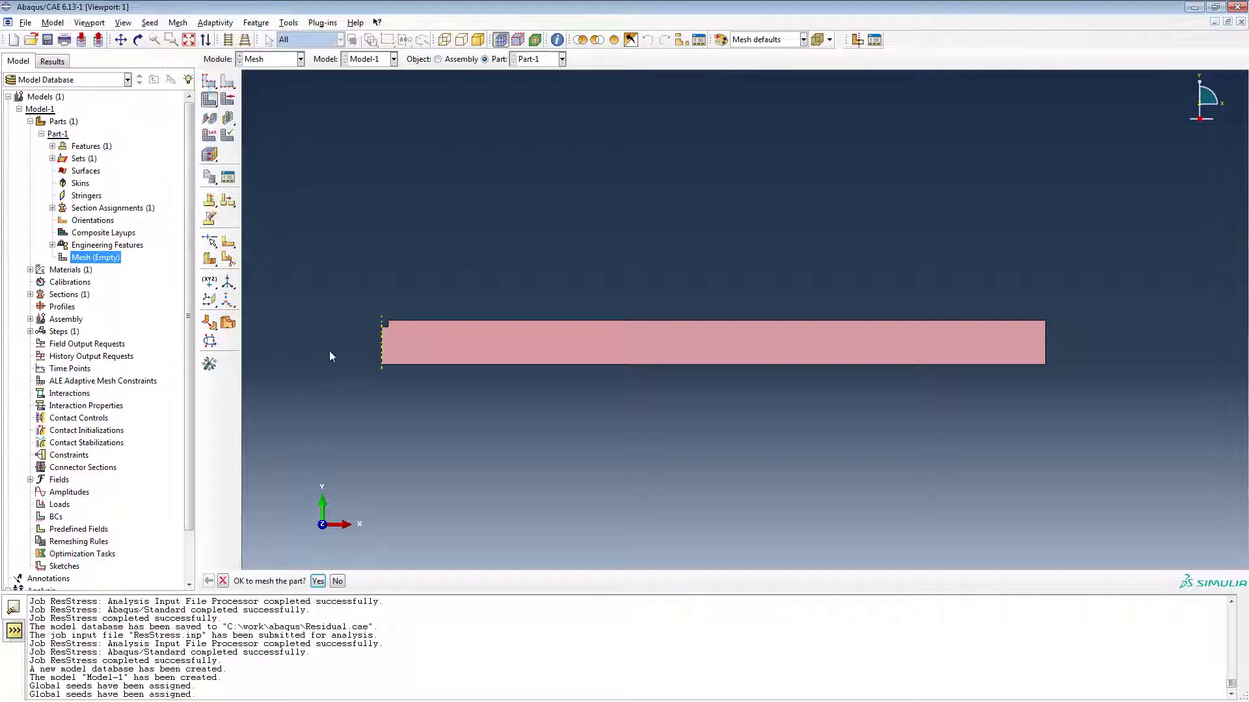
{"action": "left_click", "coordinate": [317, 580]}
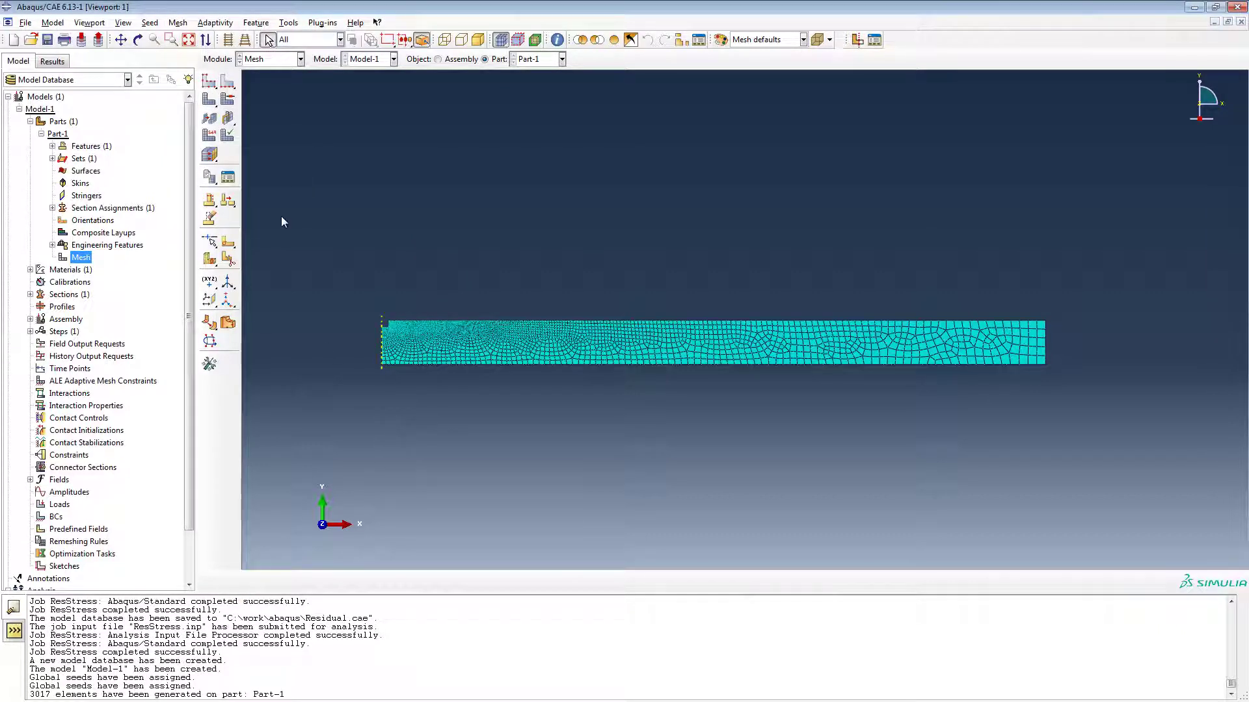
- Query the mesh of the entire part for its node and element counts and element type
{"action": "left_click", "coordinate": [288, 23]}
{"action": "left_click", "coordinate": [297, 40]}
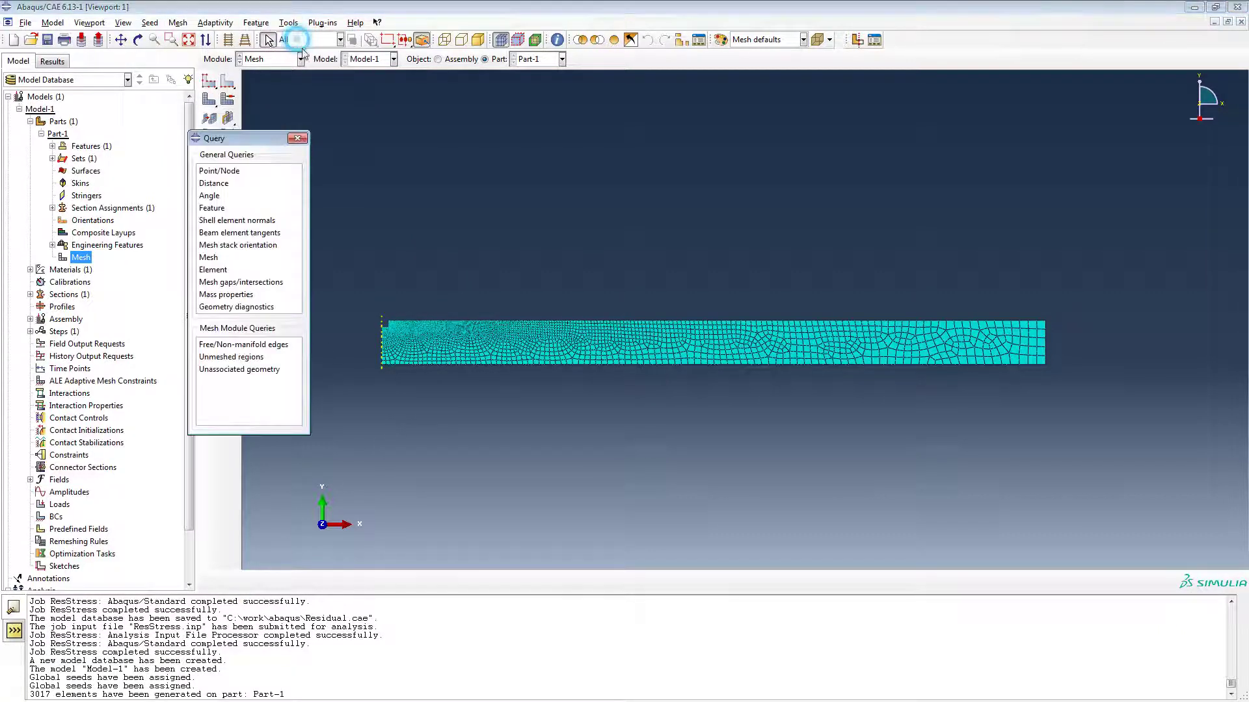
{"action": "left_click", "coordinate": [214, 257]}
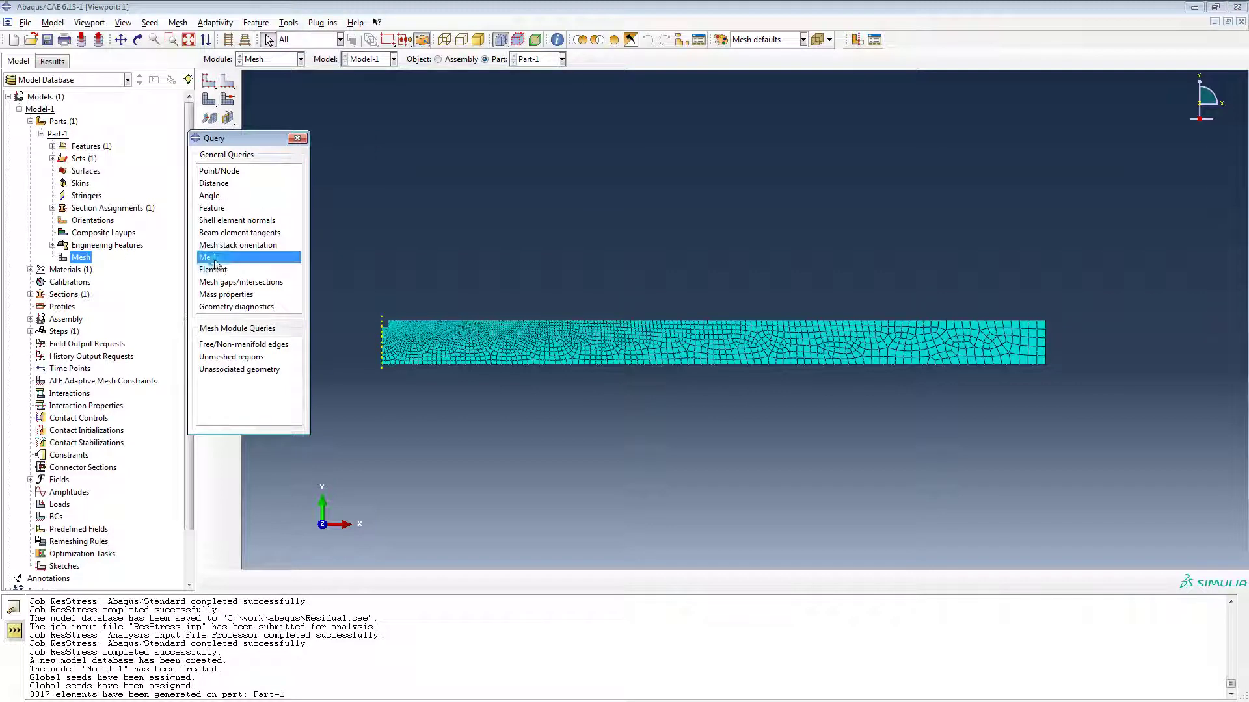
{"action": "left_click", "coordinate": [453, 581]}
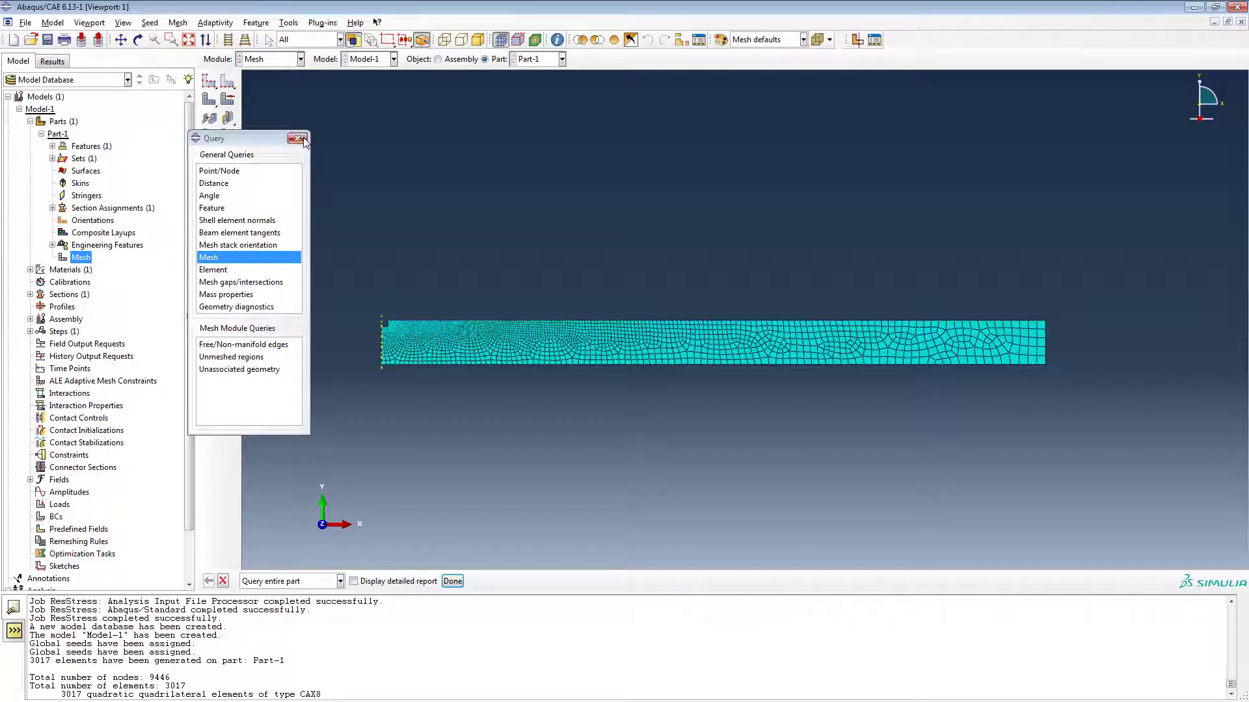
{"action": "left_click", "coordinate": [297, 138]}
- Save the model database as RStress in the abqaus work directory
{"action": "left_click", "coordinate": [47, 39]}
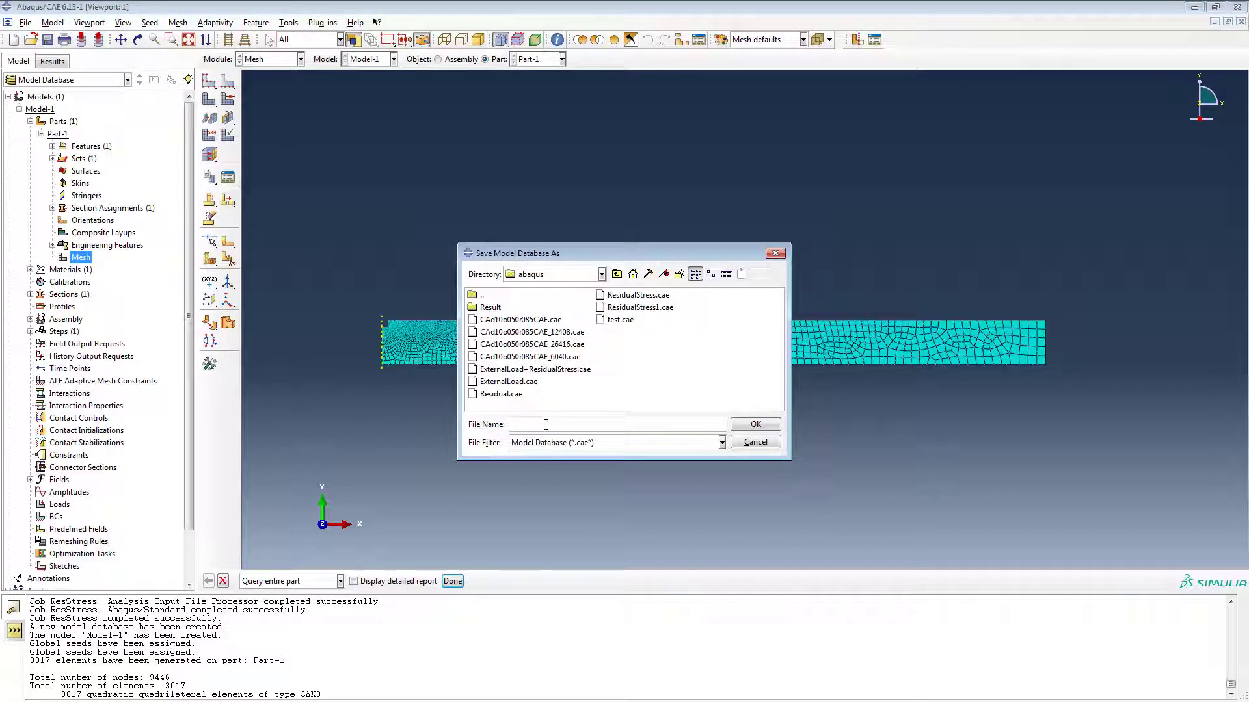
{"action": "type", "text": "RStress"}
{"action": "left_click", "coordinate": [755, 426]}
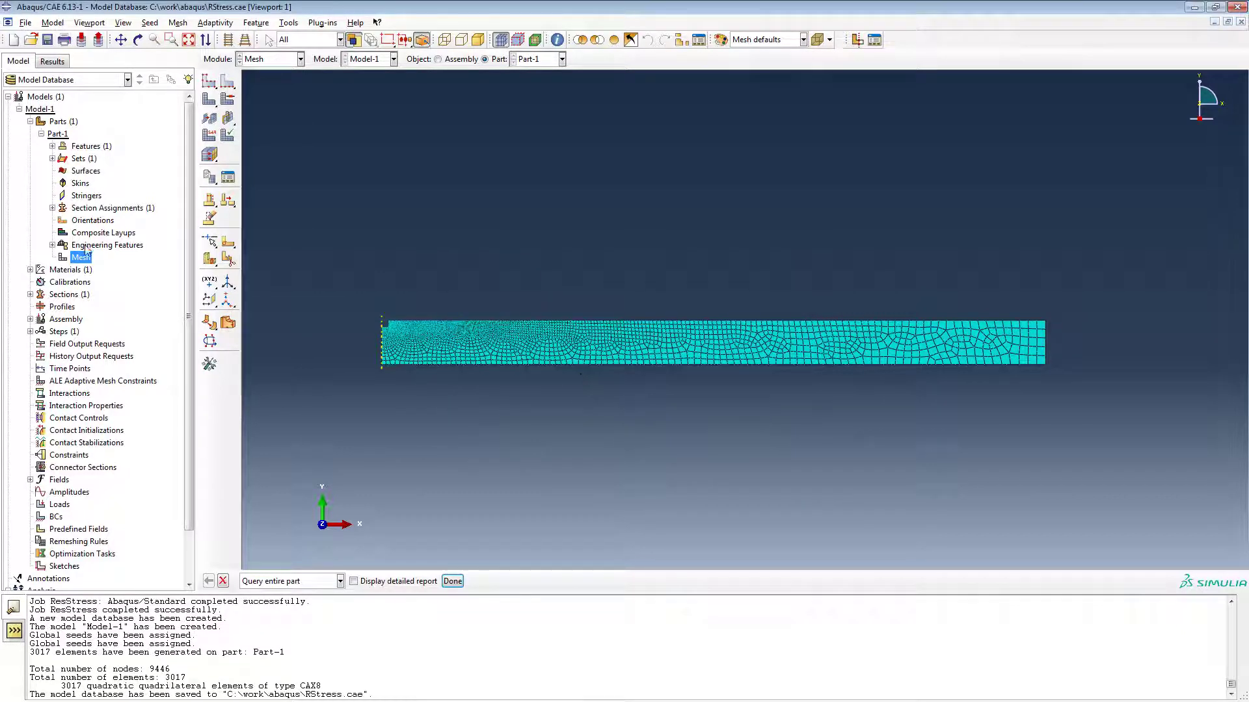
{"action": "left_click", "coordinate": [47, 40]}
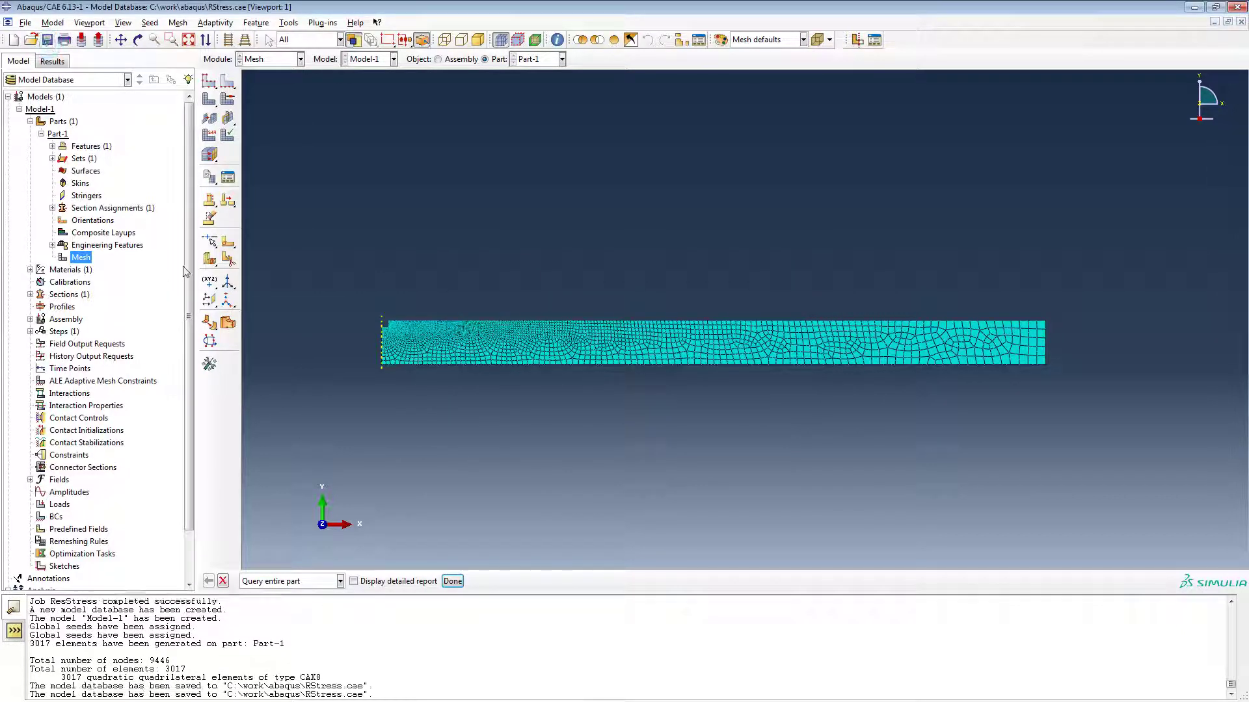
- Create an assembly instance of the notched part
{"action": "left_click_drag", "start_coordinate": [188, 266], "coordinate": [188, 317]}
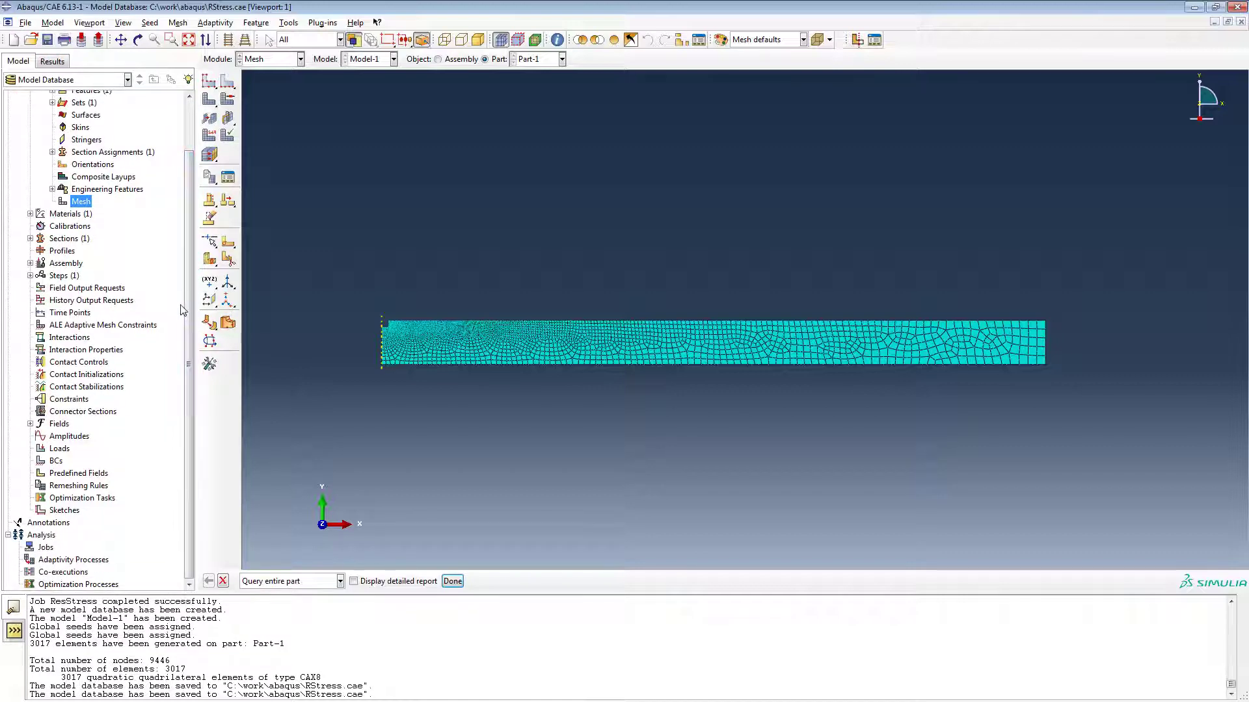
{"action": "left_click", "coordinate": [30, 263]}
{"action": "left_click", "coordinate": [75, 276]}
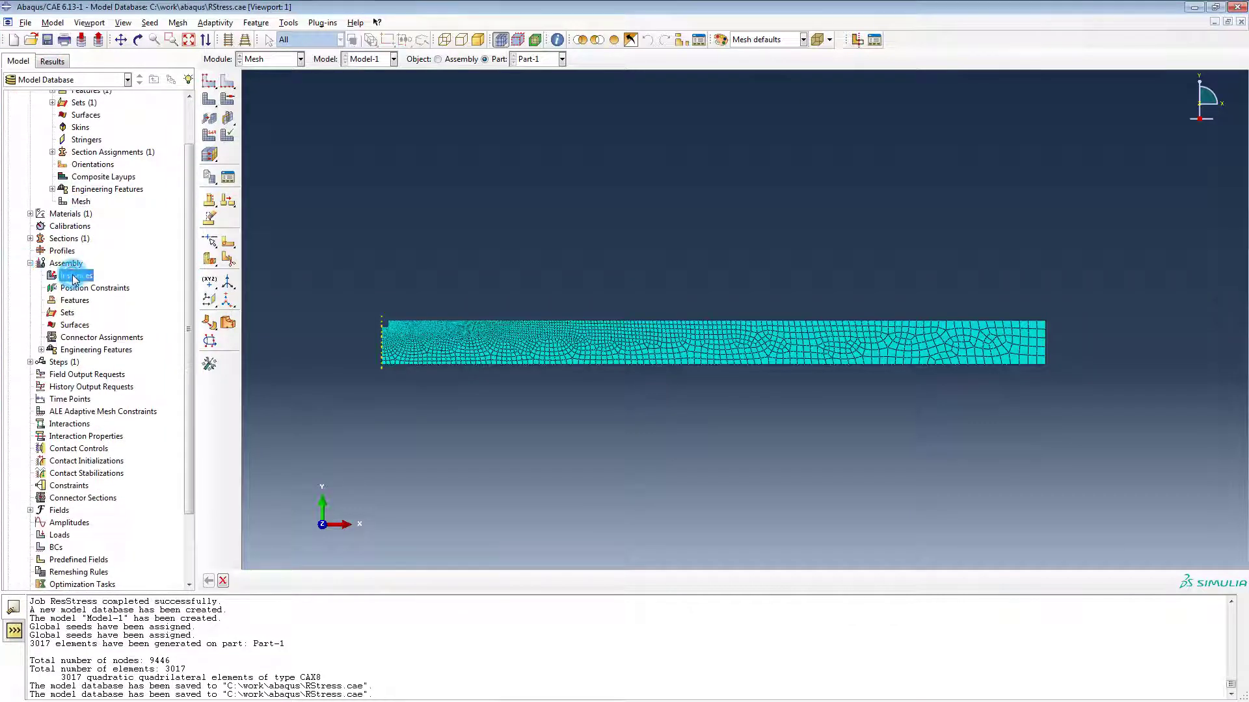
{"action": "double_click", "coordinate": [73, 277]}
{"action": "left_click", "coordinate": [541, 405]}
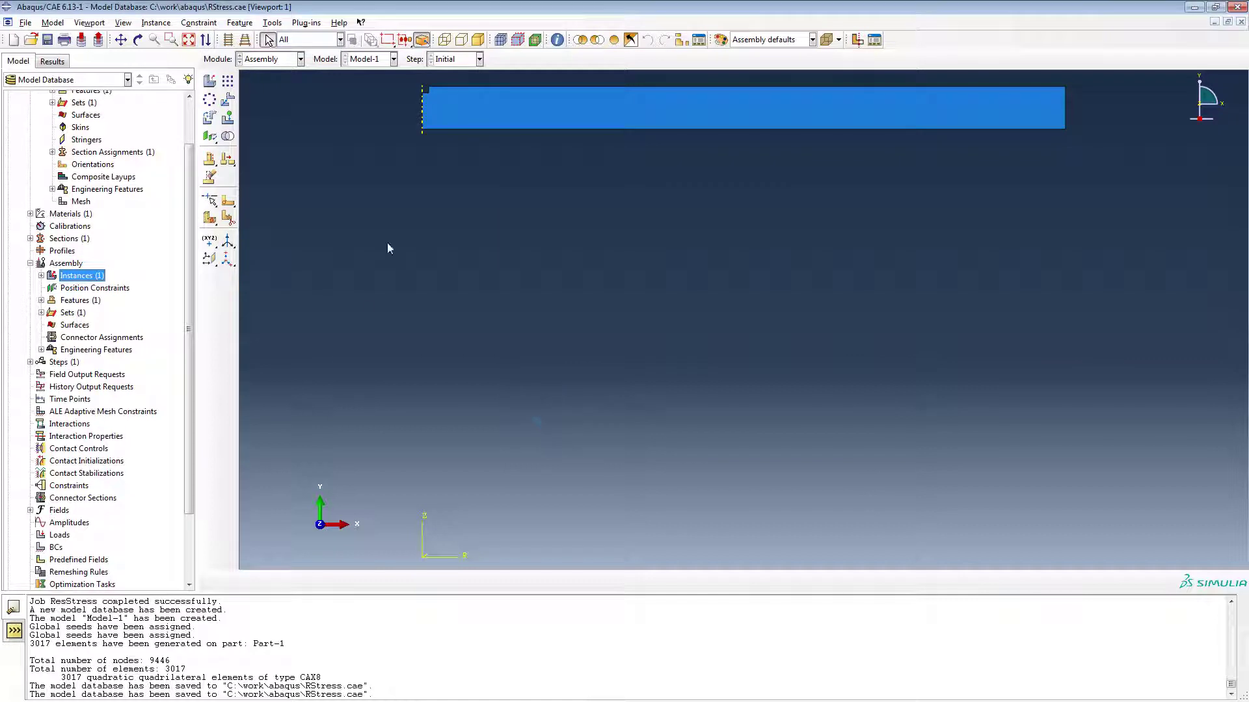
- Create a Displacement/Rotation boundary condition in the Initial step at the part's lower corner on the axis, constraining U1
{"action": "scroll", "coordinate": [63, 328], "scroll_direction": "down", "scroll_amount": 2}
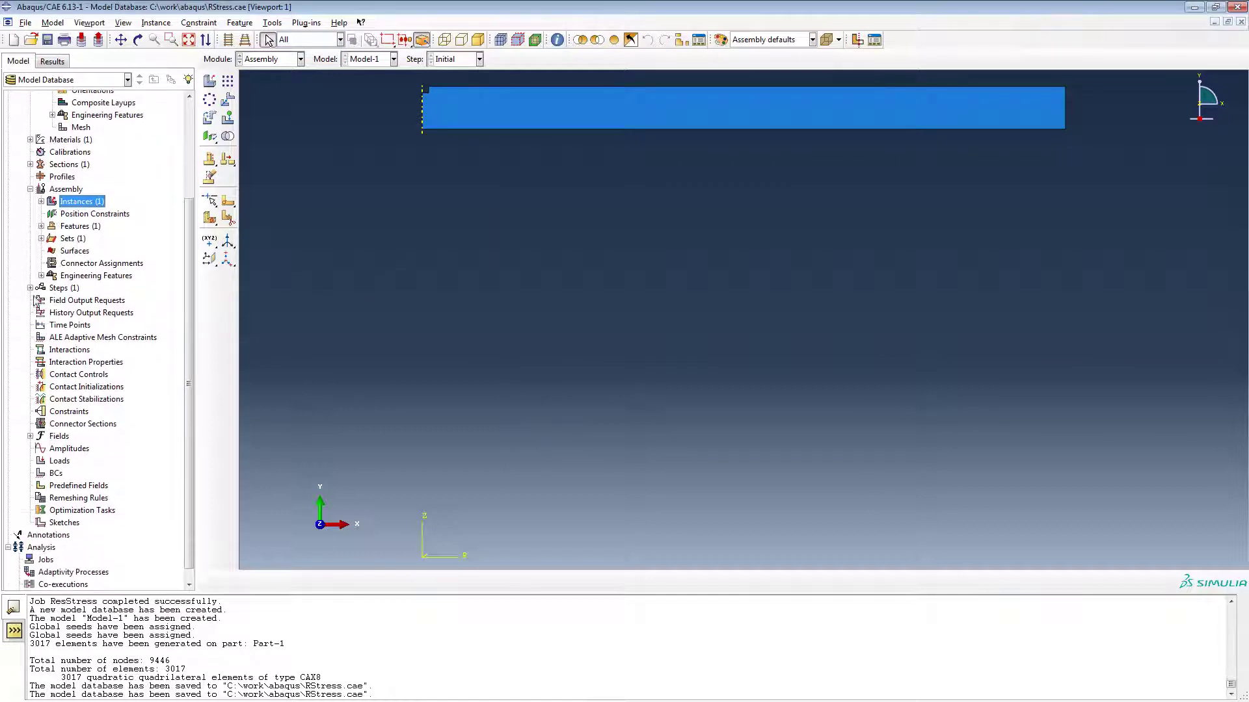
{"action": "left_click", "coordinate": [30, 288]}
{"action": "left_click", "coordinate": [41, 300]}
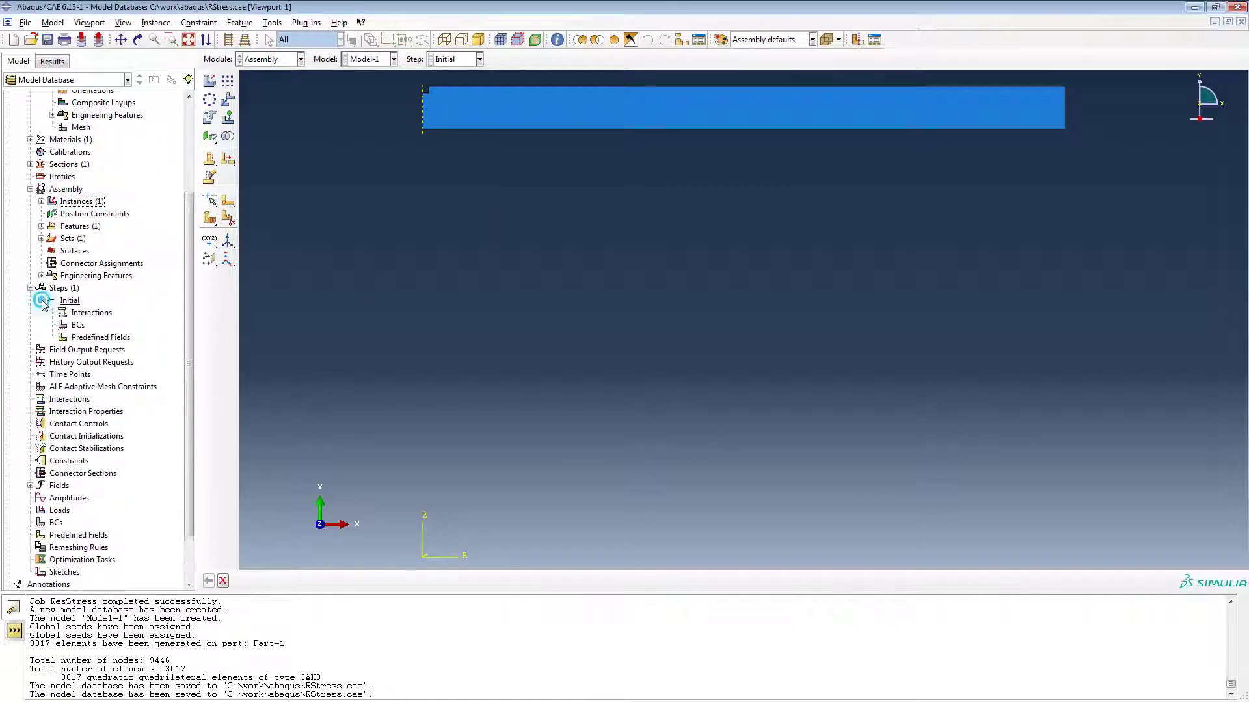
{"action": "double_click", "coordinate": [78, 326]}
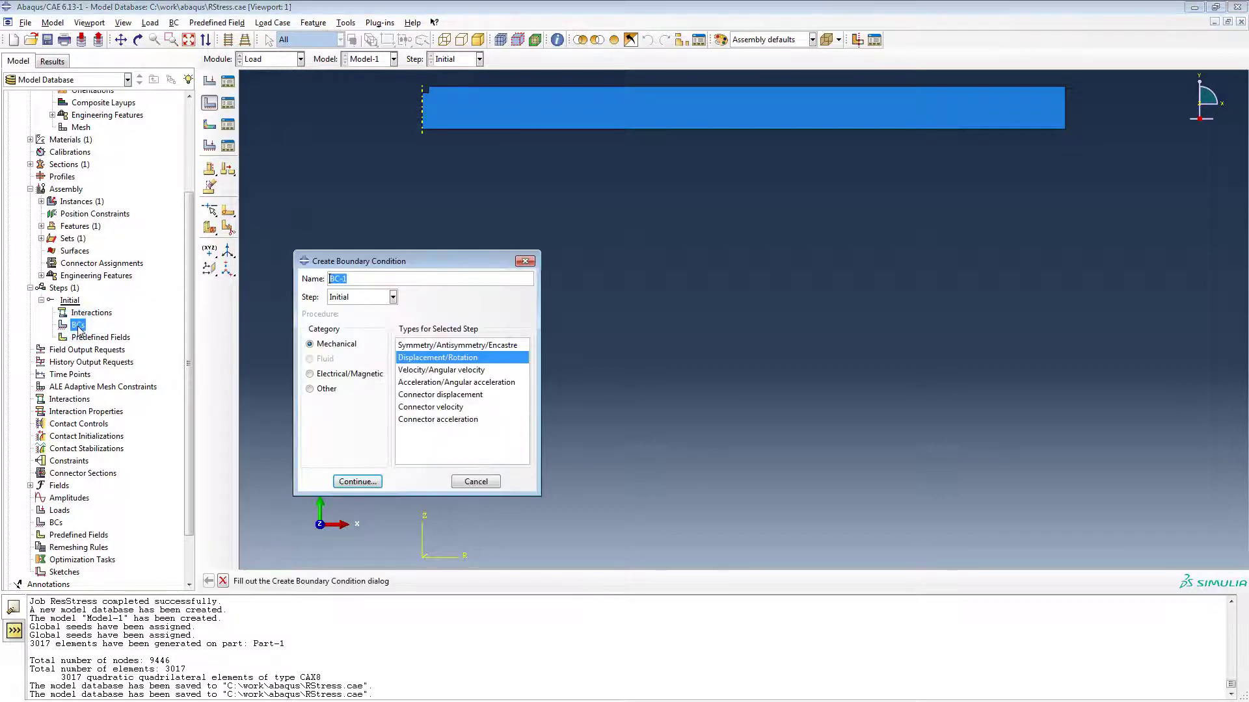
{"action": "left_click", "coordinate": [366, 481]}
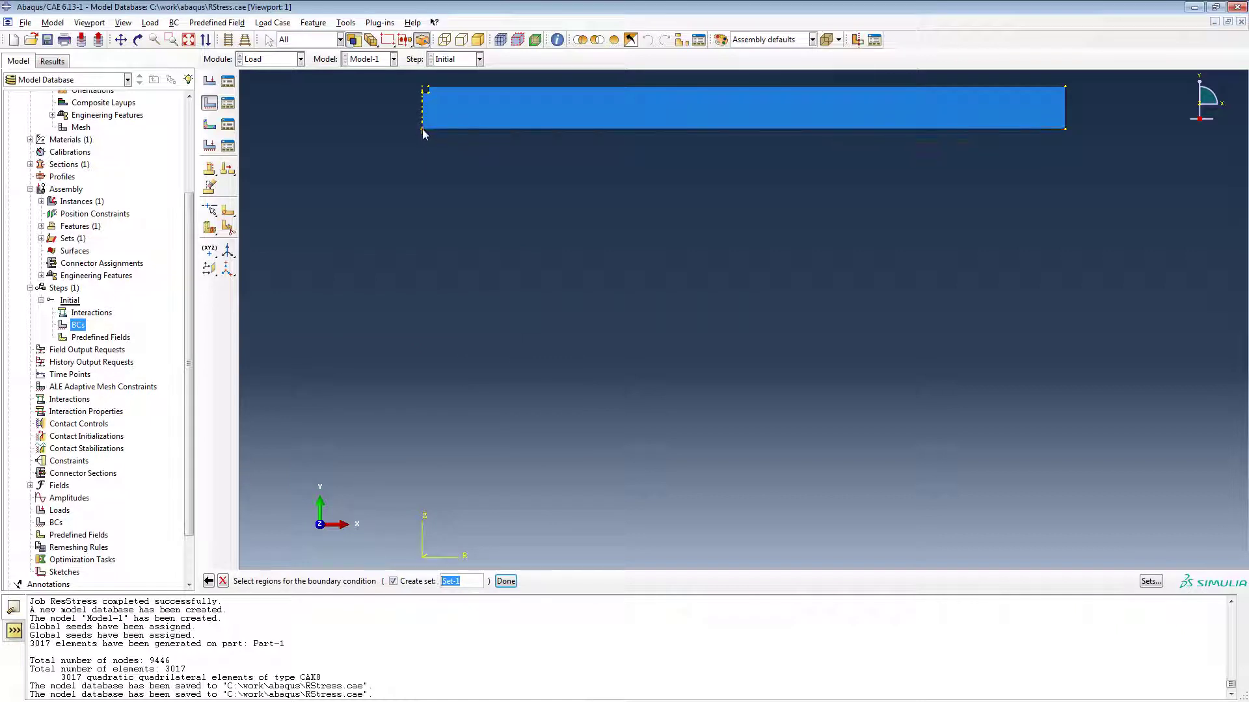
{"action": "left_click", "coordinate": [505, 581]}
{"action": "left_click", "coordinate": [358, 390]}
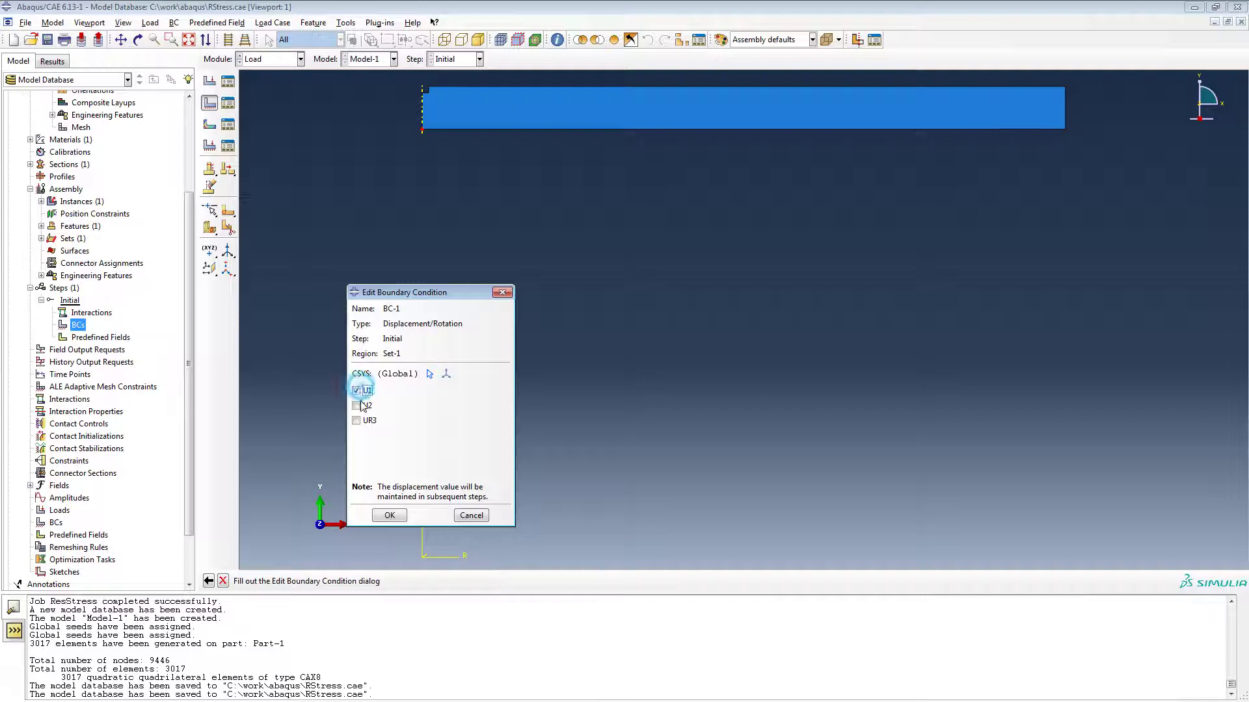
{"action": "left_click", "coordinate": [390, 517]}
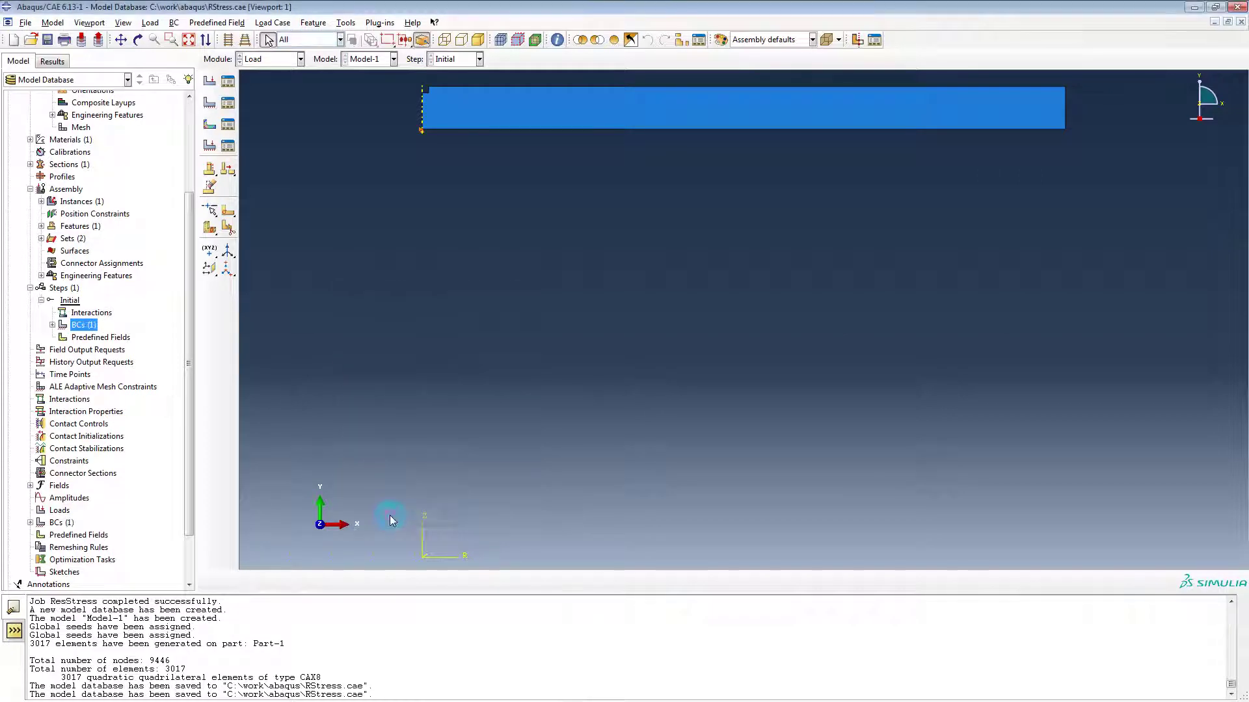
- Create a Temperature predefined field in the Initial step over the whole part with magnitude 0
{"action": "double_click", "coordinate": [101, 337]}
{"action": "left_click", "coordinate": [362, 457]}
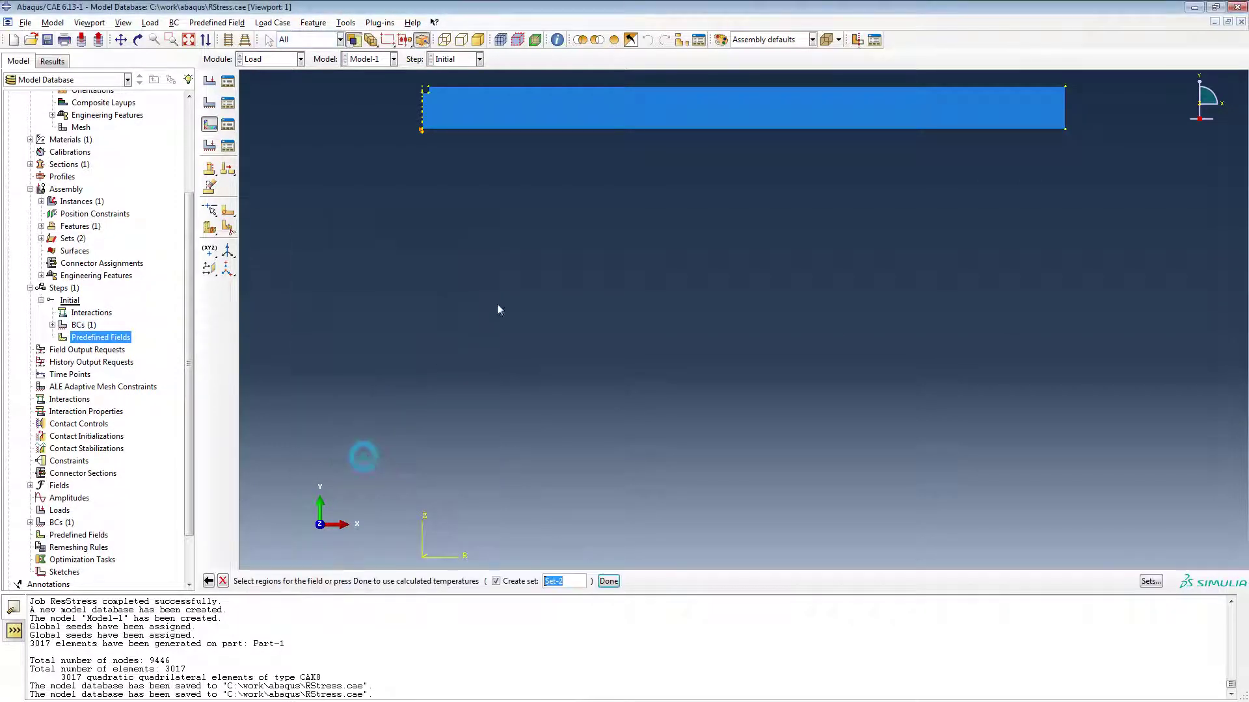
{"action": "left_click", "coordinate": [524, 118]}
{"action": "middle_click", "coordinate": [521, 316]}
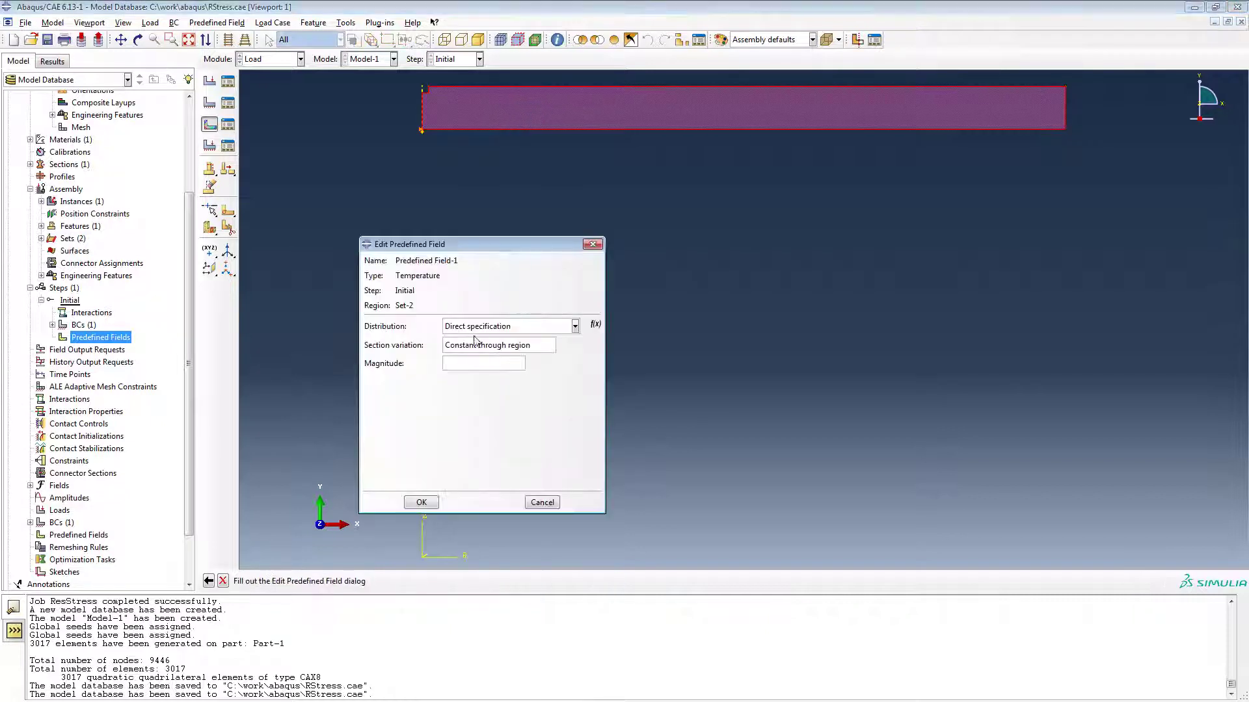
{"action": "left_click", "coordinate": [470, 363]}
{"action": "type", "text": "0"}
{"action": "left_click", "coordinate": [422, 502]}
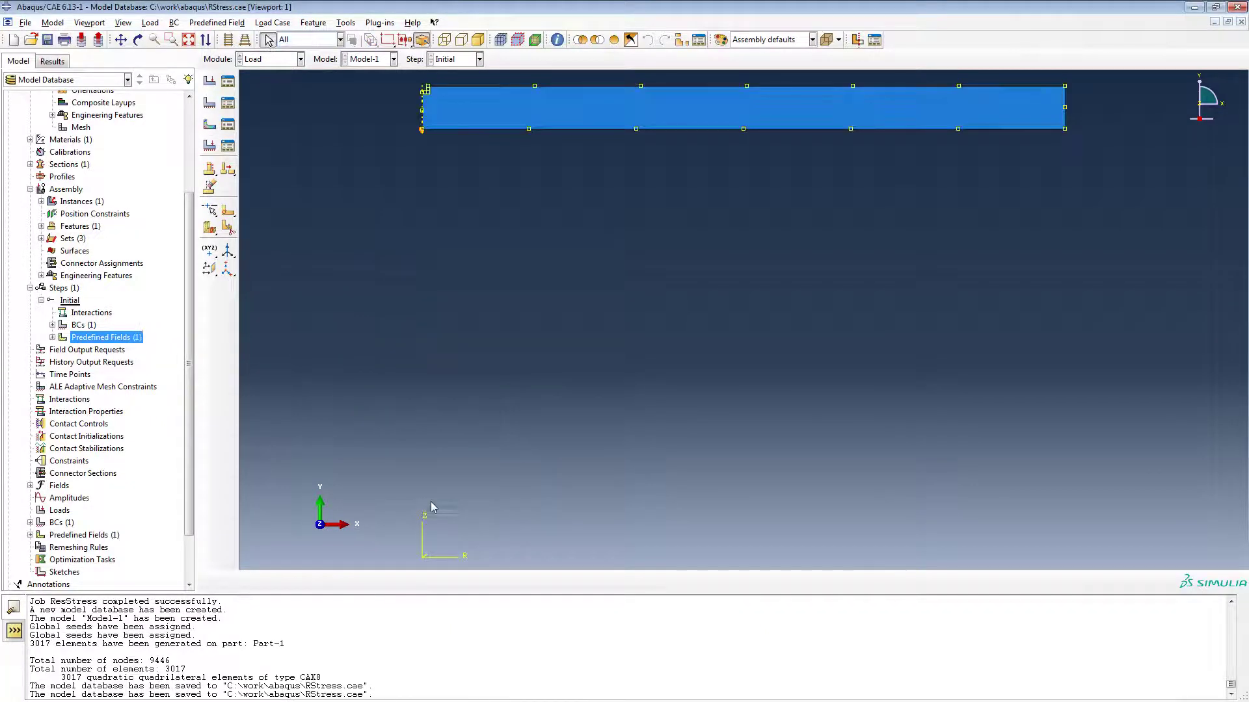
- Create a Static, General step after the Initial step with the default settings
{"action": "double_click", "coordinate": [65, 289]}
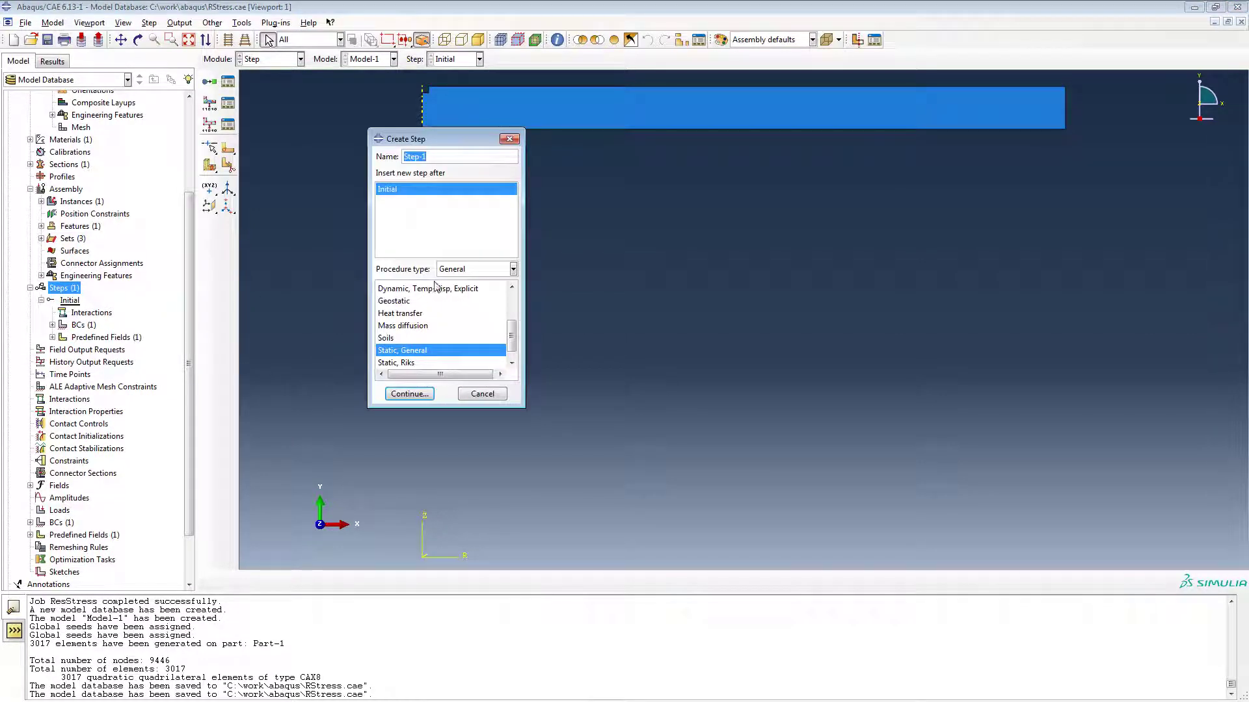
{"action": "left_click", "coordinate": [409, 393]}
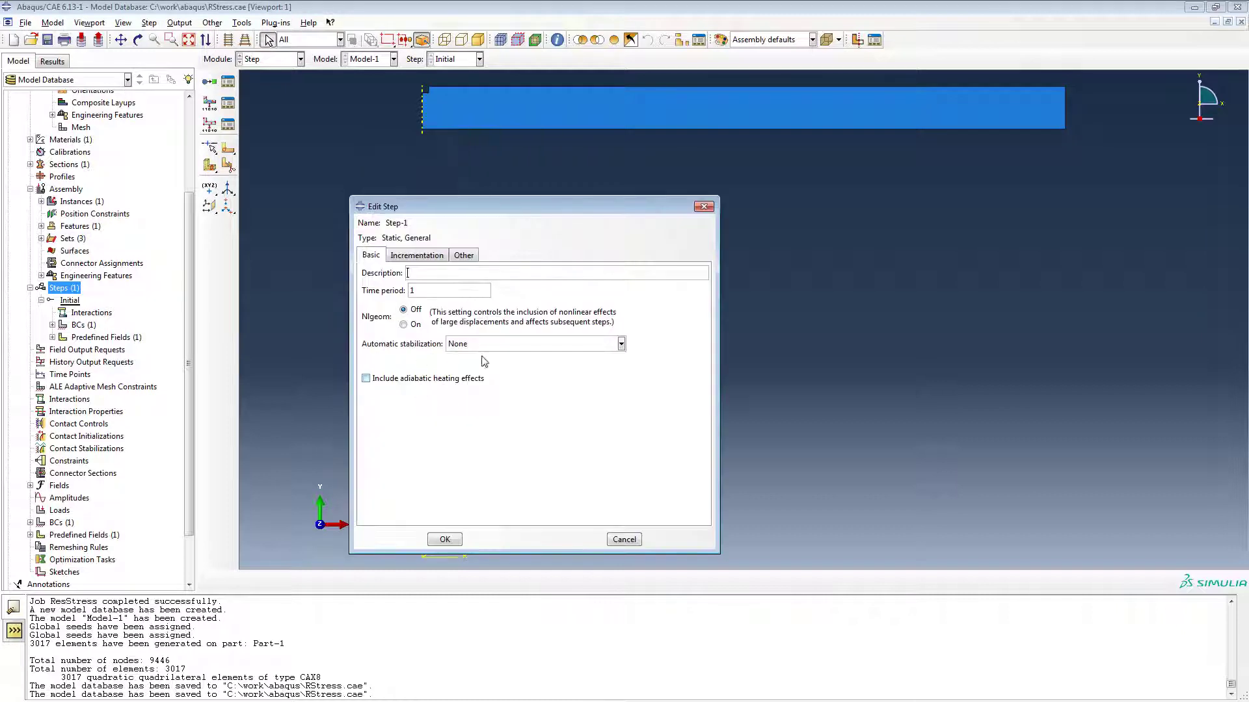
{"action": "left_click", "coordinate": [445, 540]}
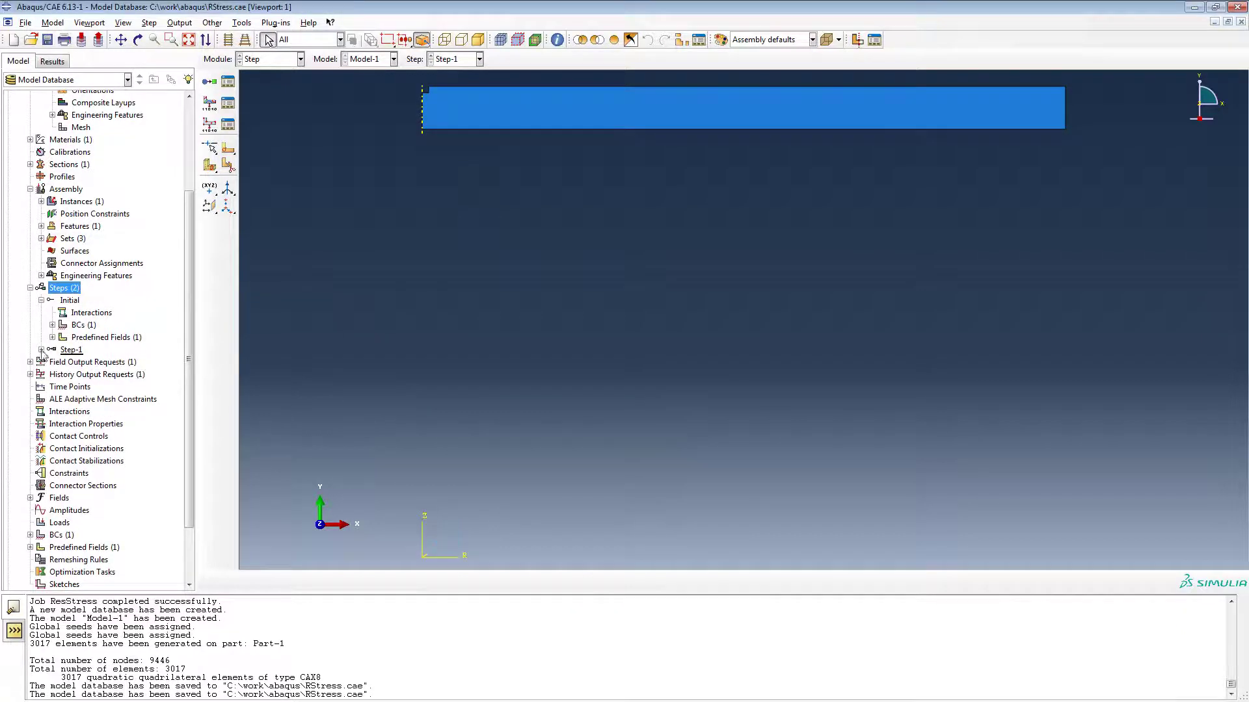
- Begin a Temperature predefined field in Step-1 with the whole part as its region
{"action": "left_click", "coordinate": [41, 350]}
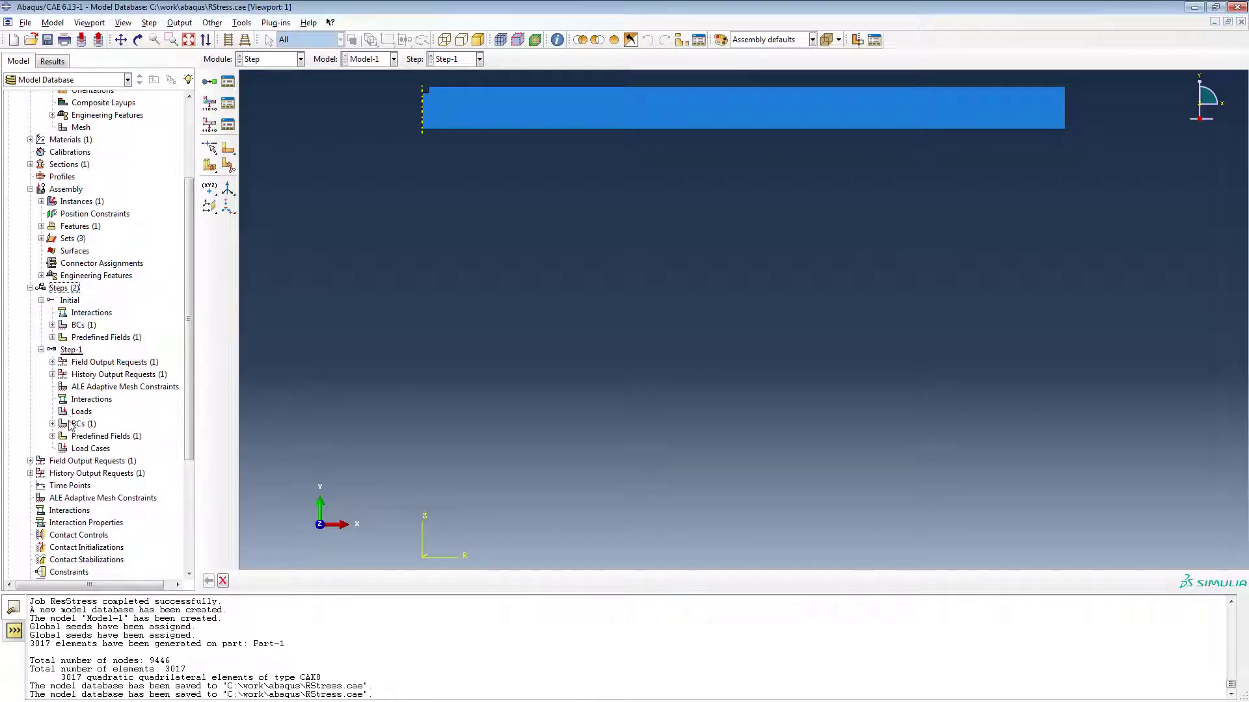
{"action": "left_click", "coordinate": [53, 436]}
{"action": "double_click", "coordinate": [101, 437]}
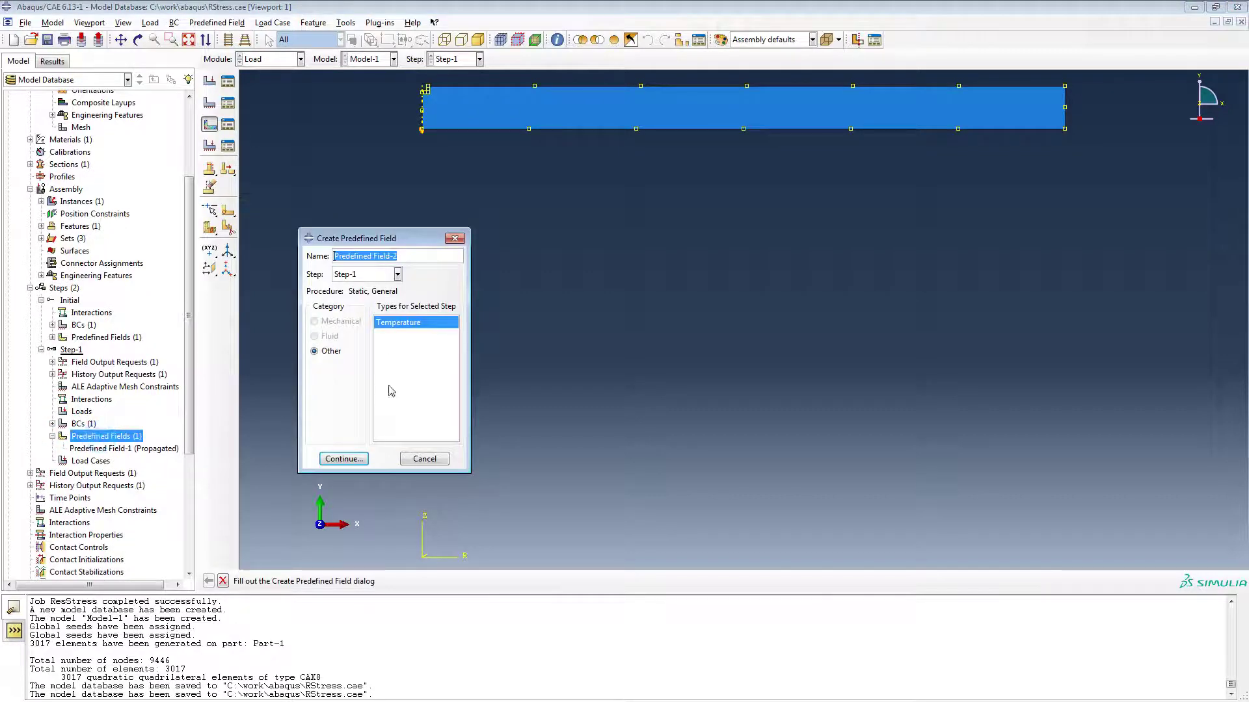
{"action": "left_click", "coordinate": [352, 460]}
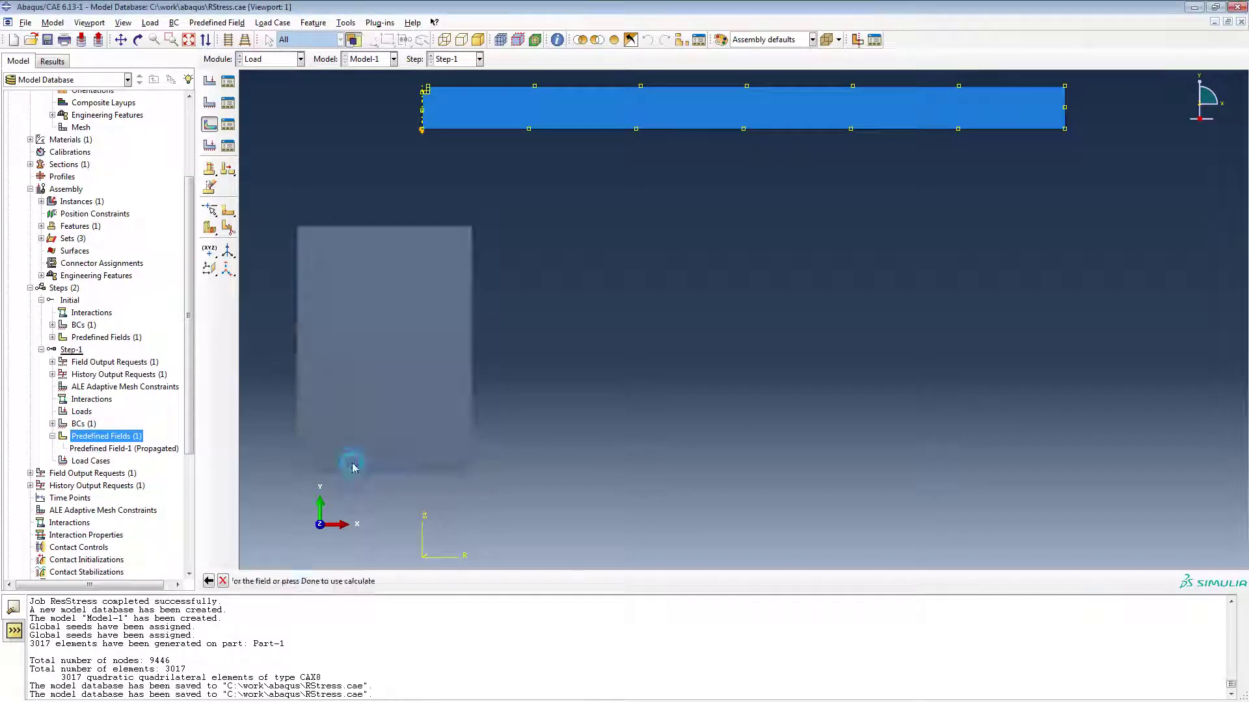
{"action": "left_click", "coordinate": [609, 123]}
{"action": "left_click", "coordinate": [607, 582]}
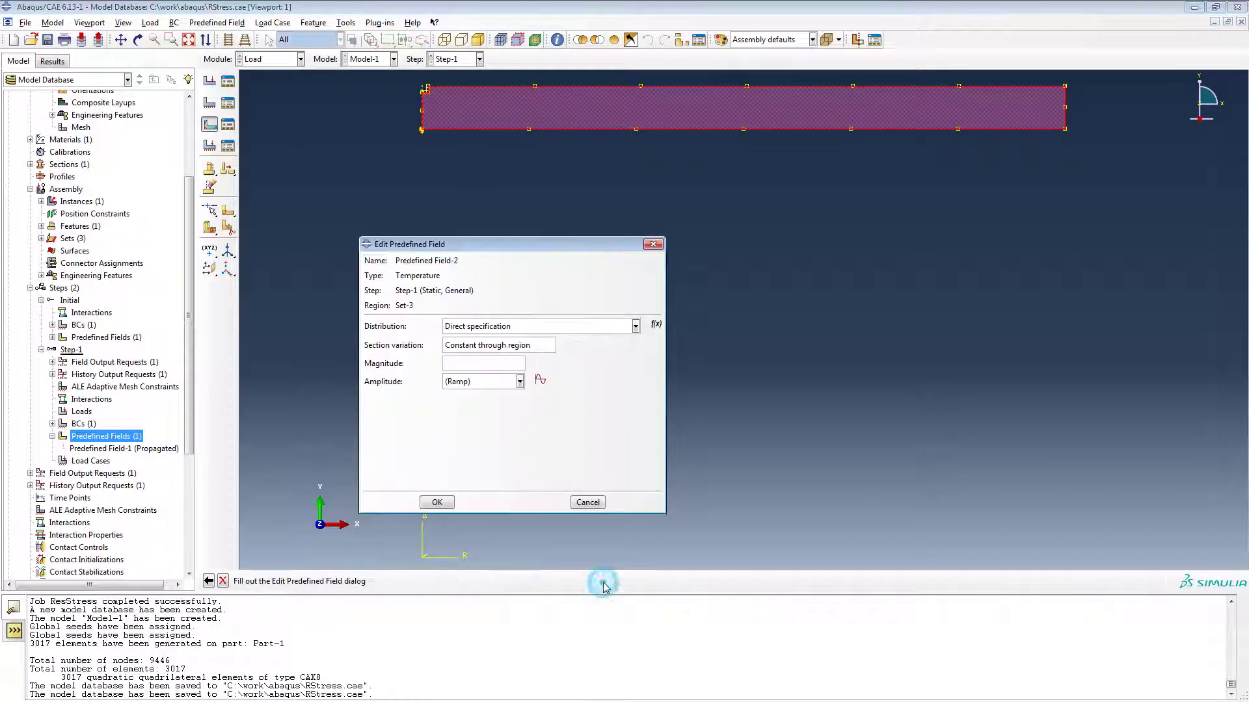
- Start an expression field for the temperature and create a rectangular datum coordinate system with its origin at the part's lower axis corner
{"action": "left_click", "coordinate": [655, 324]}
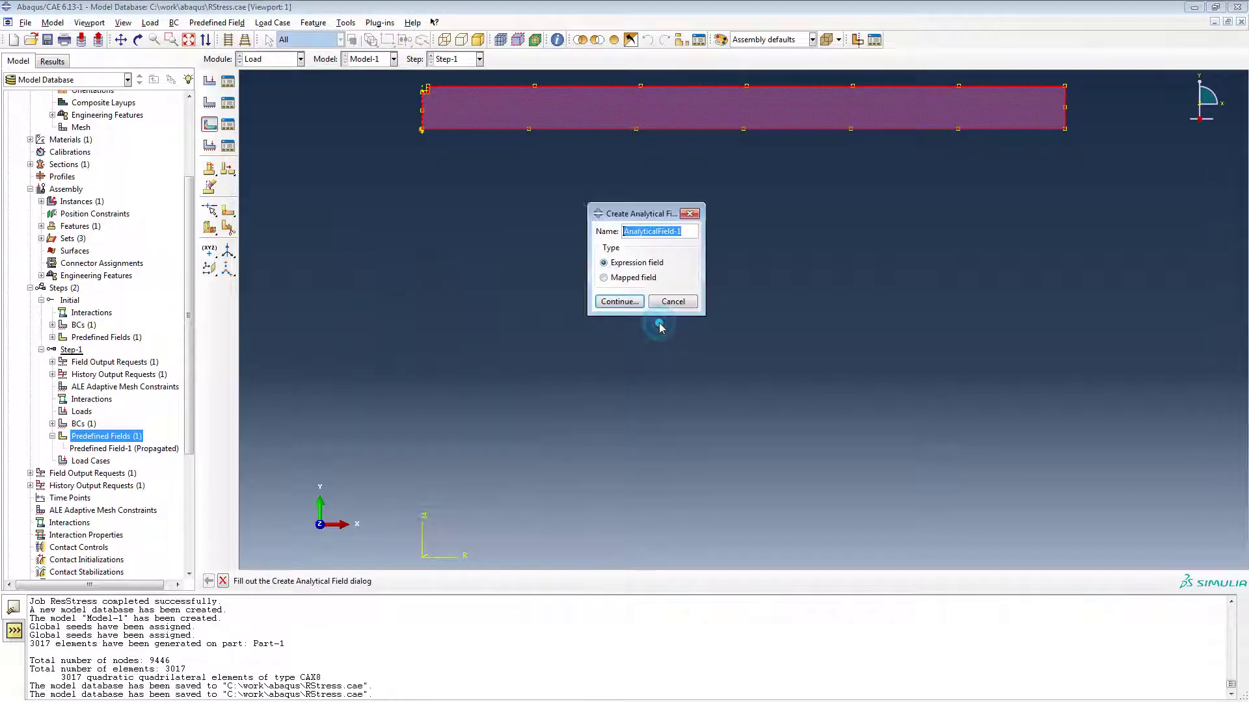
{"action": "left_click", "coordinate": [636, 307]}
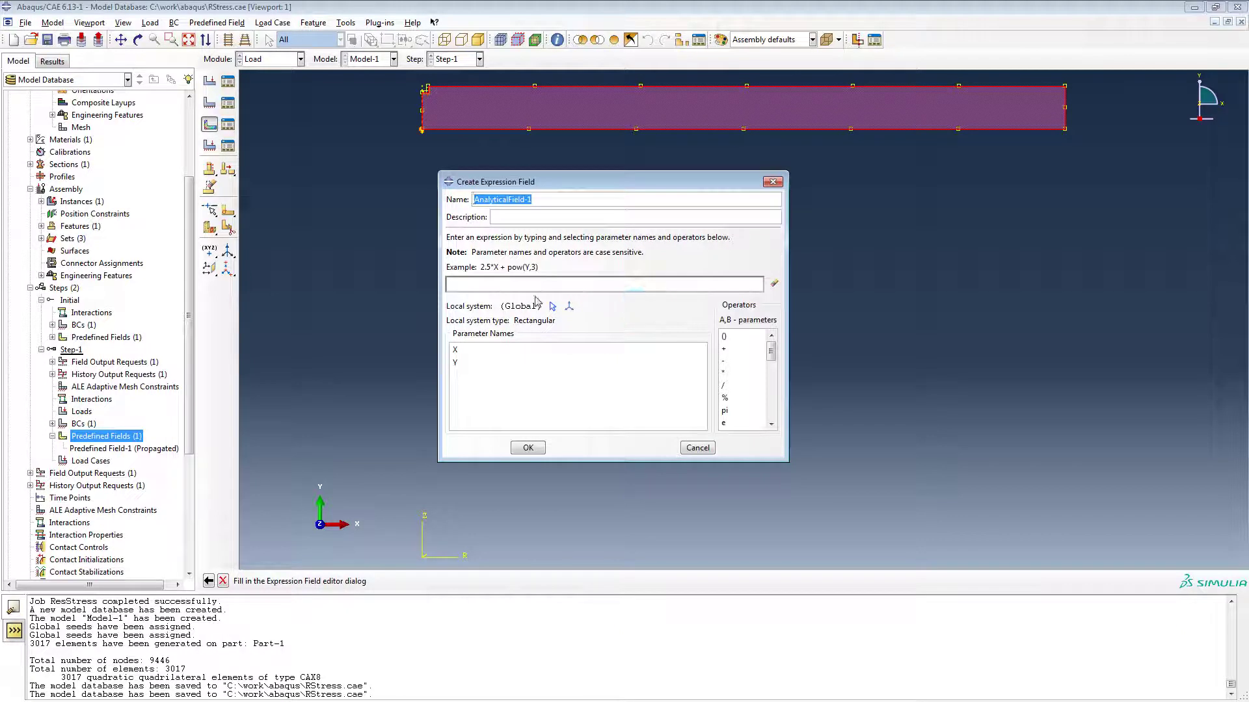
{"action": "left_click", "coordinate": [567, 307]}
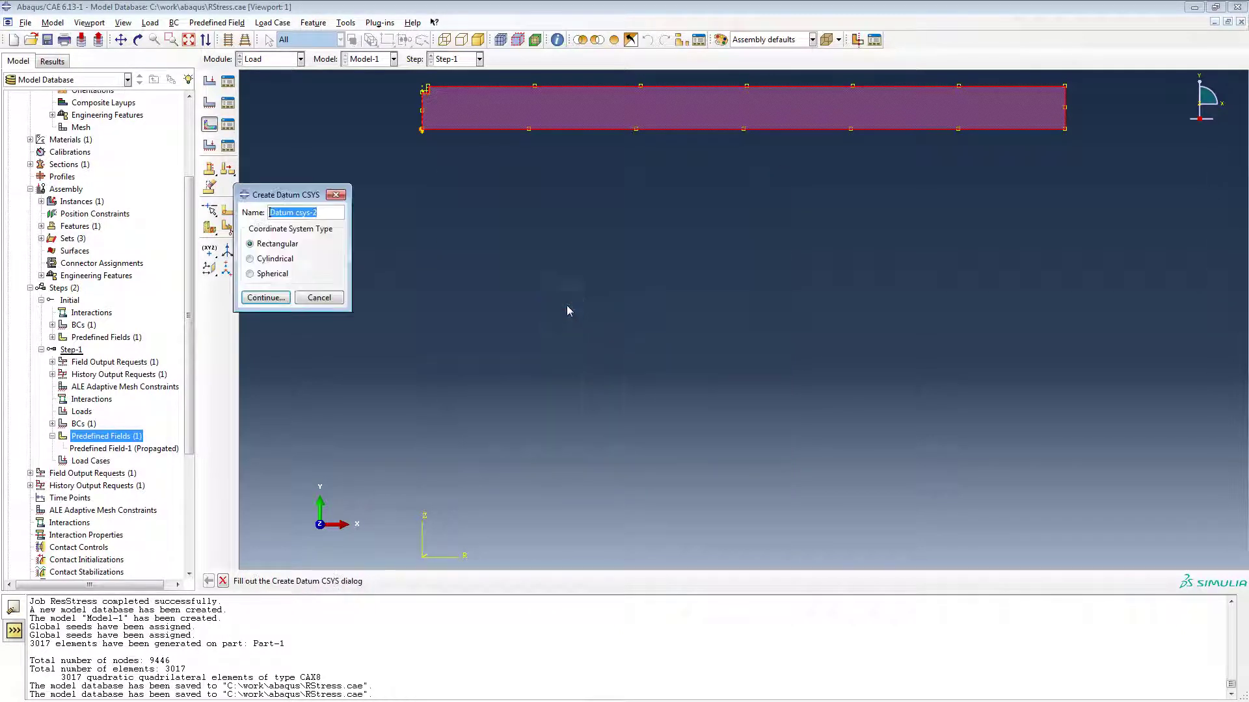
{"action": "left_click", "coordinate": [279, 247]}
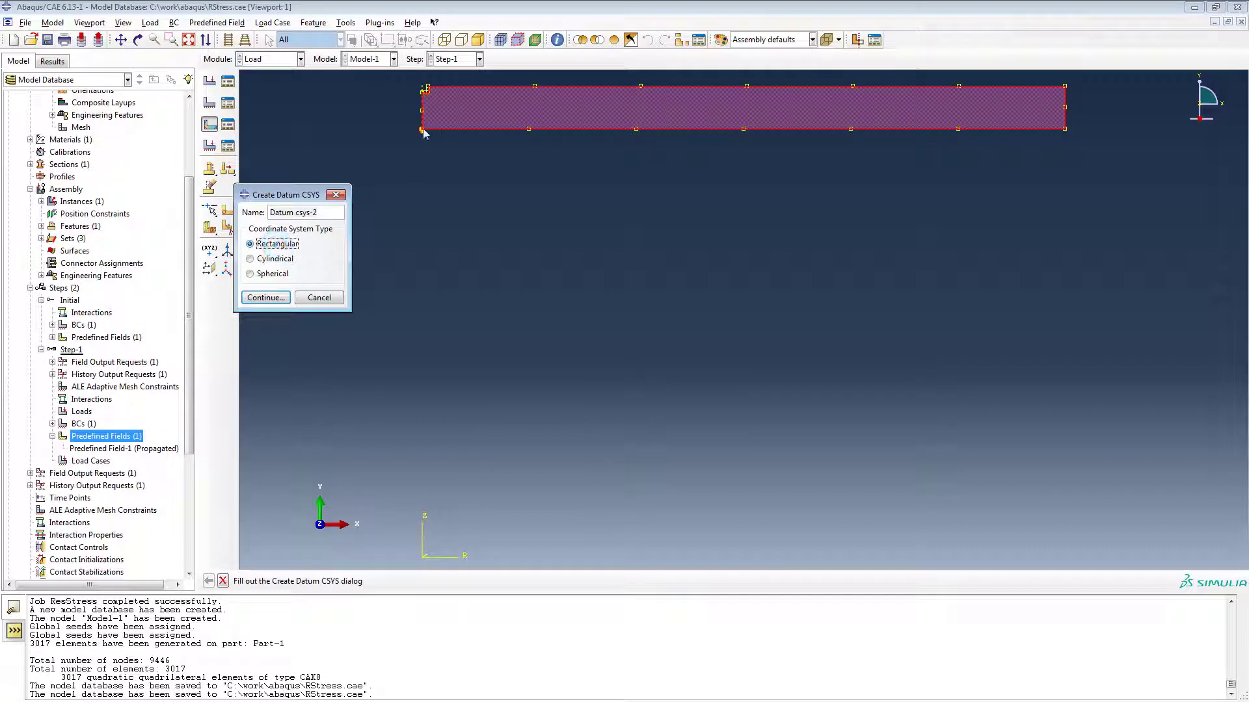
{"action": "scroll", "coordinate": [423, 134], "scroll_direction": "up", "scroll_amount": 2}
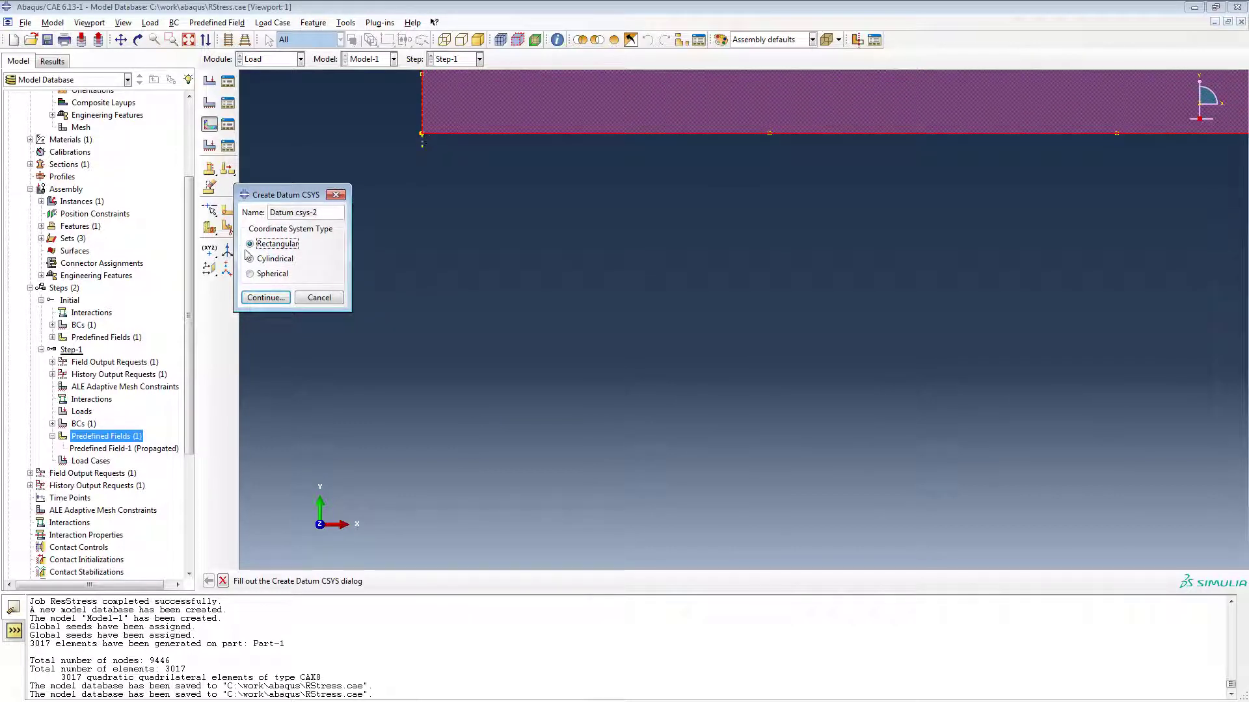
{"action": "left_click", "coordinate": [265, 297]}
{"action": "left_click", "coordinate": [422, 134]}
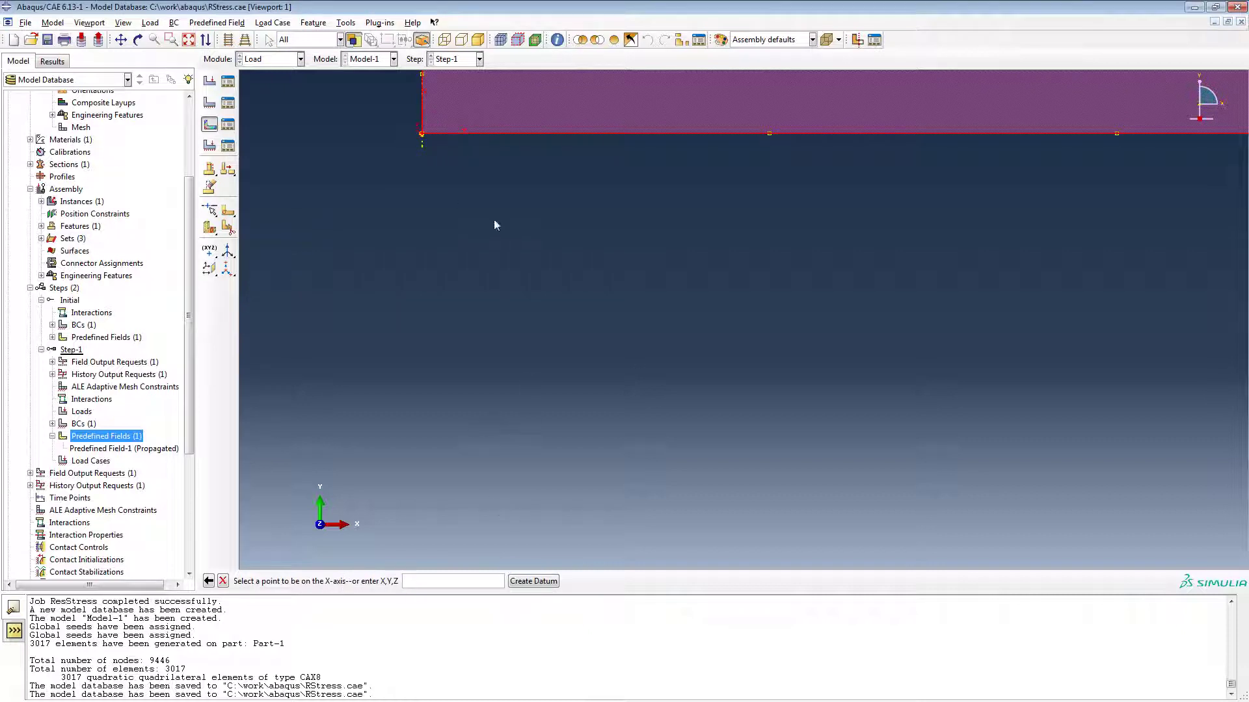
{"action": "left_click", "coordinate": [531, 580]}
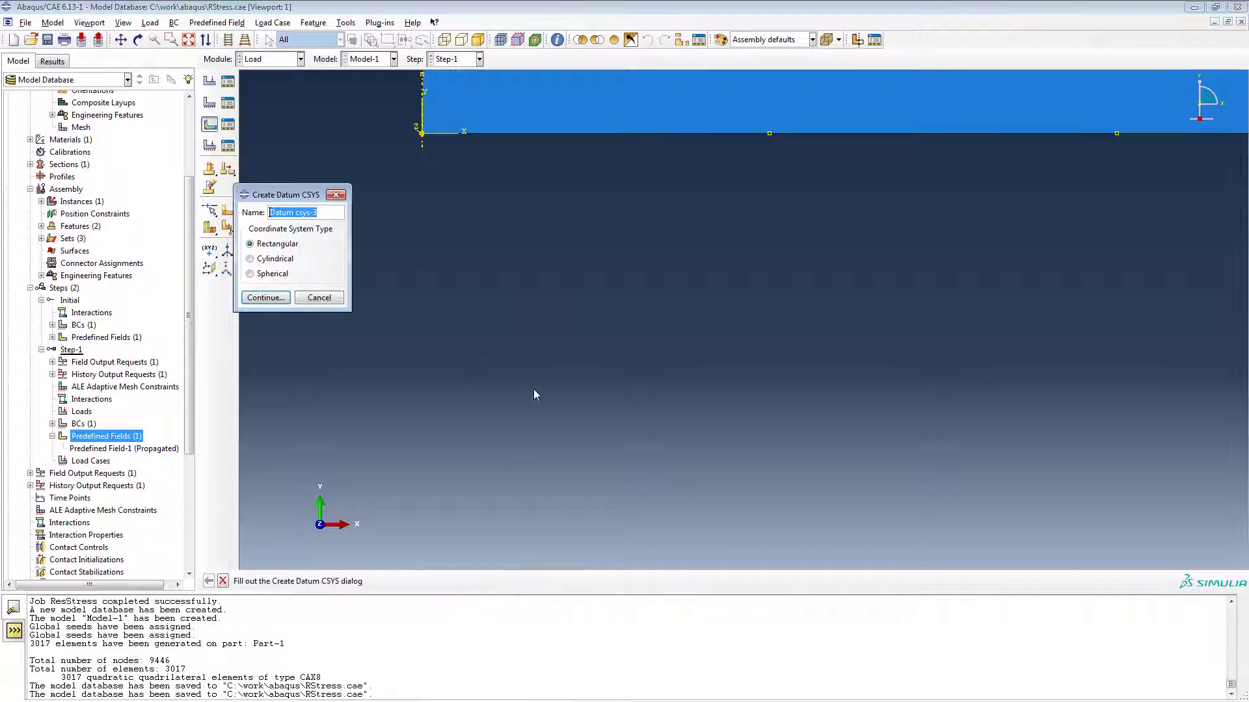
{"action": "left_click", "coordinate": [303, 297]}
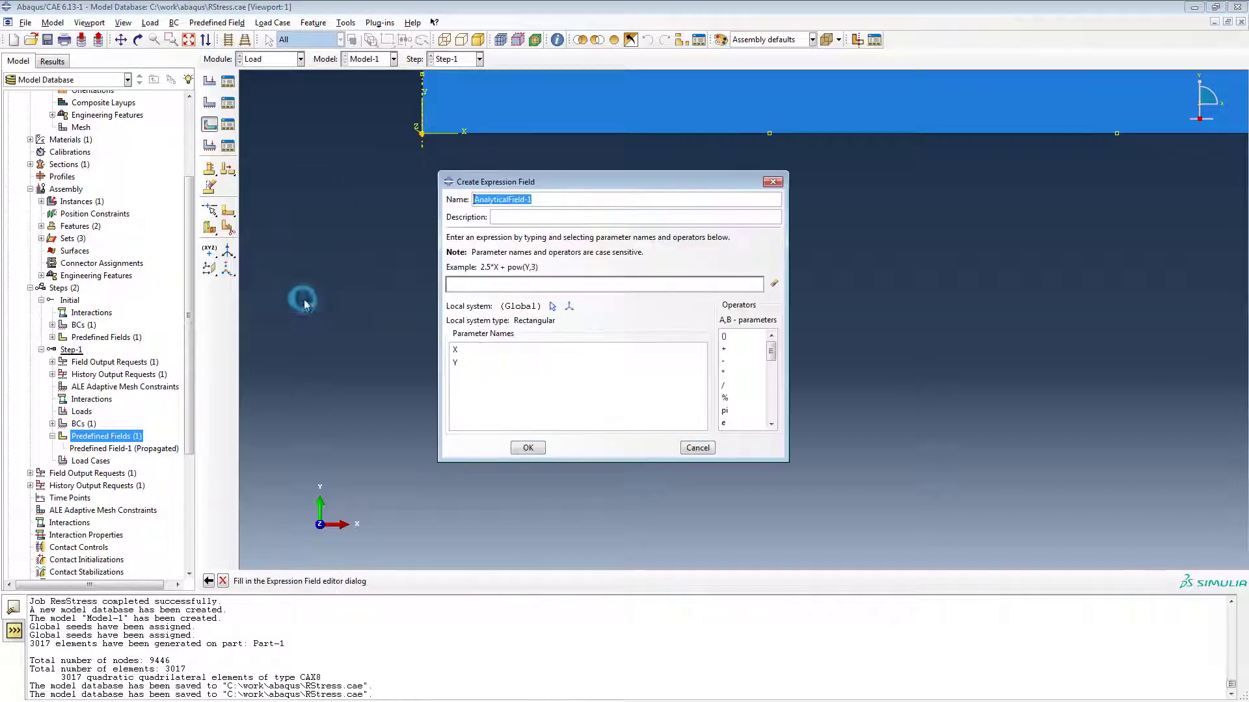
- Define the expression field as -6000000*pow(Y,2), using the datum coordinate system at the lower axis corner as its local system
{"action": "left_click", "coordinate": [552, 306]}
{"action": "left_click", "coordinate": [463, 134]}
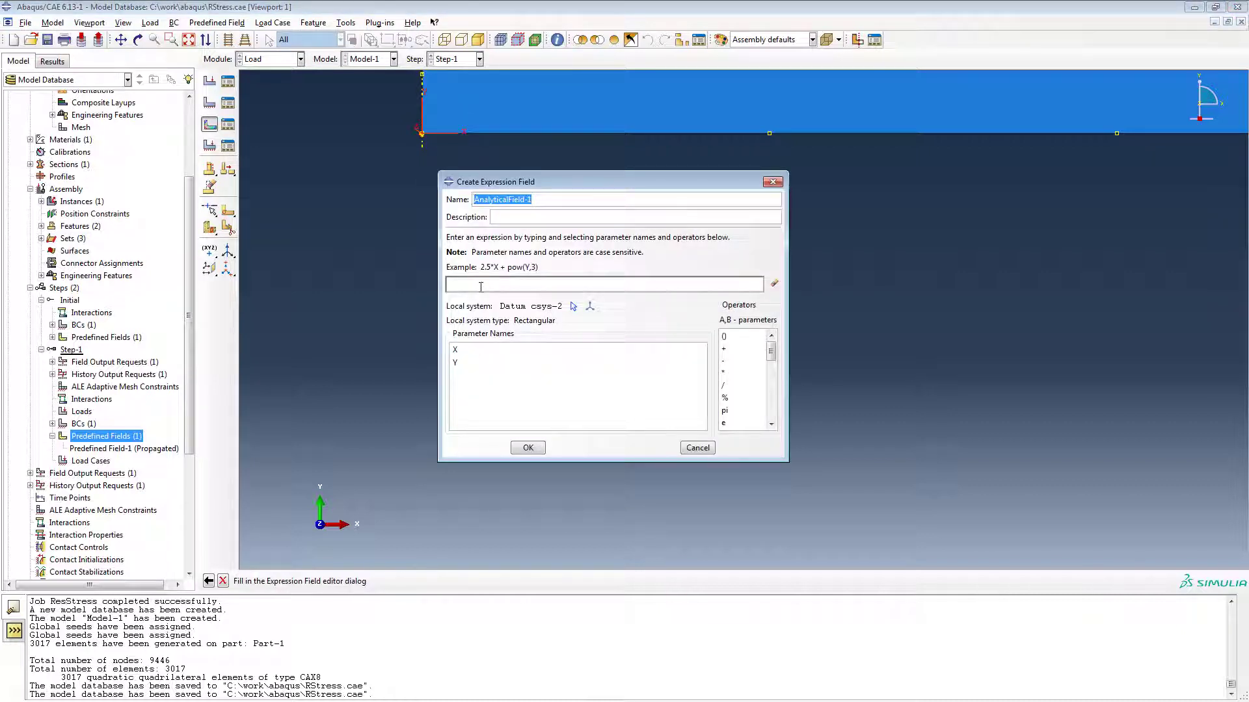
{"action": "left_click", "coordinate": [479, 286]}
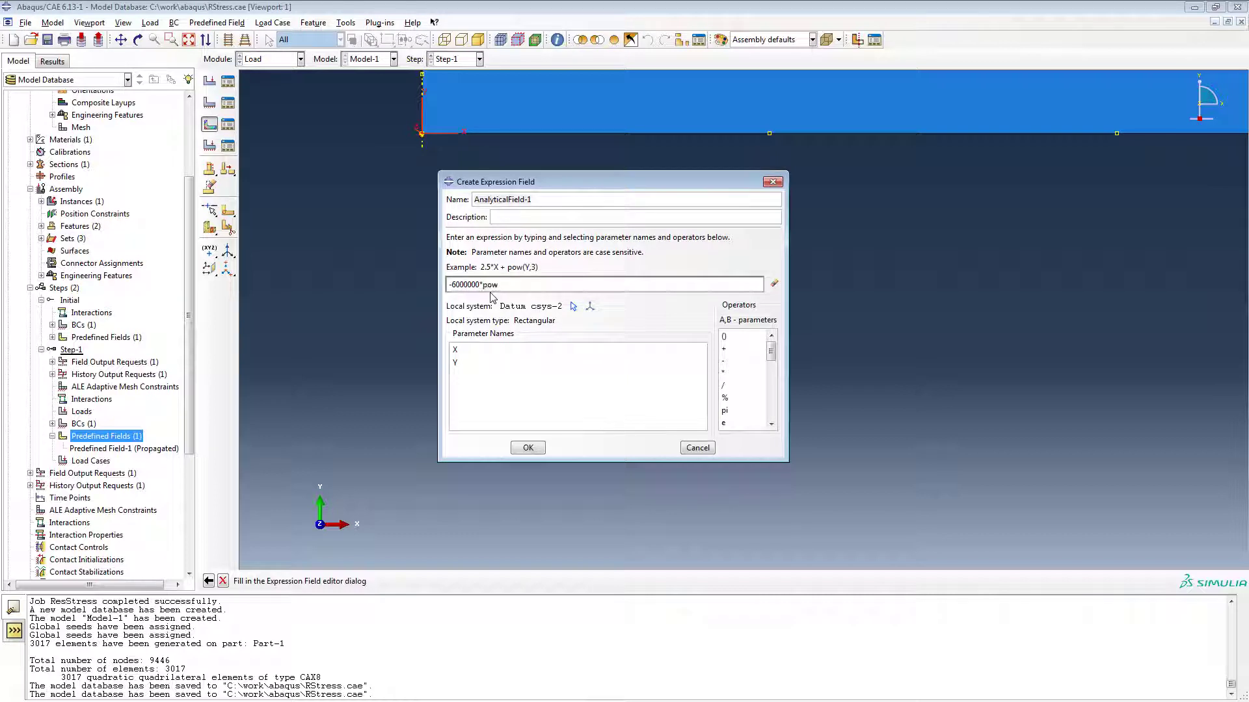
{"action": "type", "text": "Y,2)"}
{"action": "left_click", "coordinate": [545, 286]}
{"action": "left_click", "coordinate": [539, 453]}
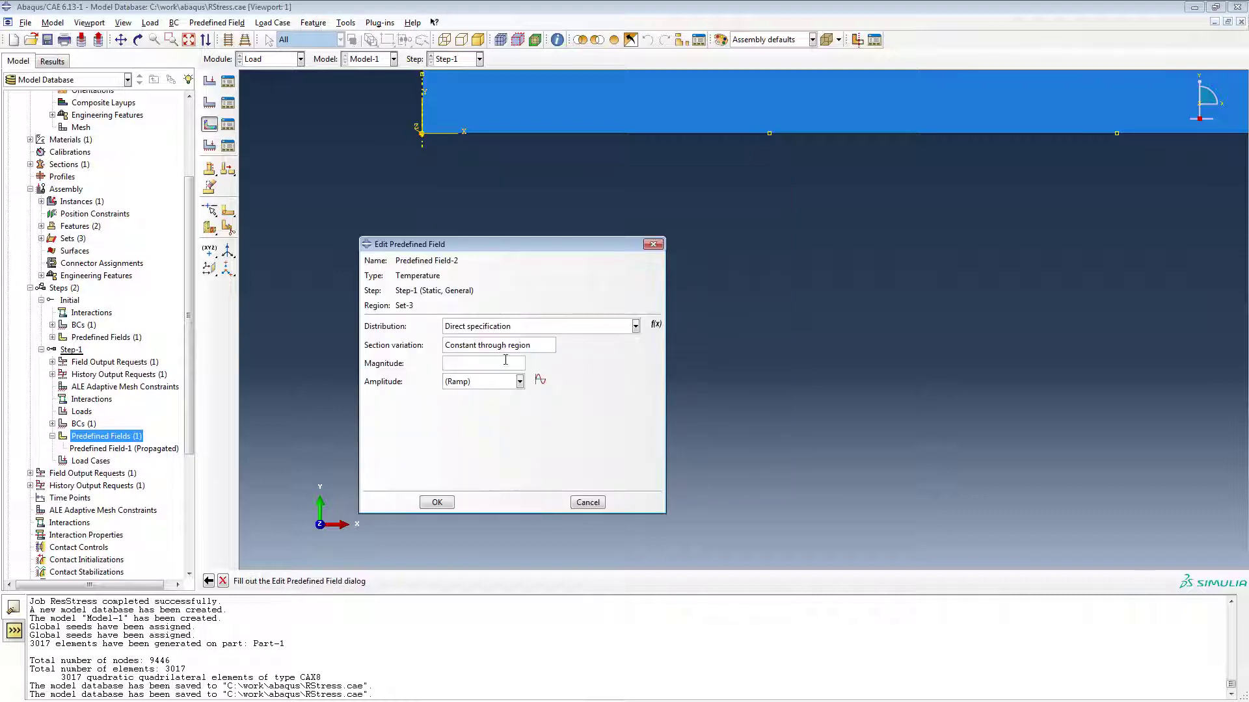
- Distribute the Step-1 temperature field by AnalyticalField-1, specify its magnitude, and finish creating the predefined field
{"action": "left_click", "coordinate": [507, 327]}
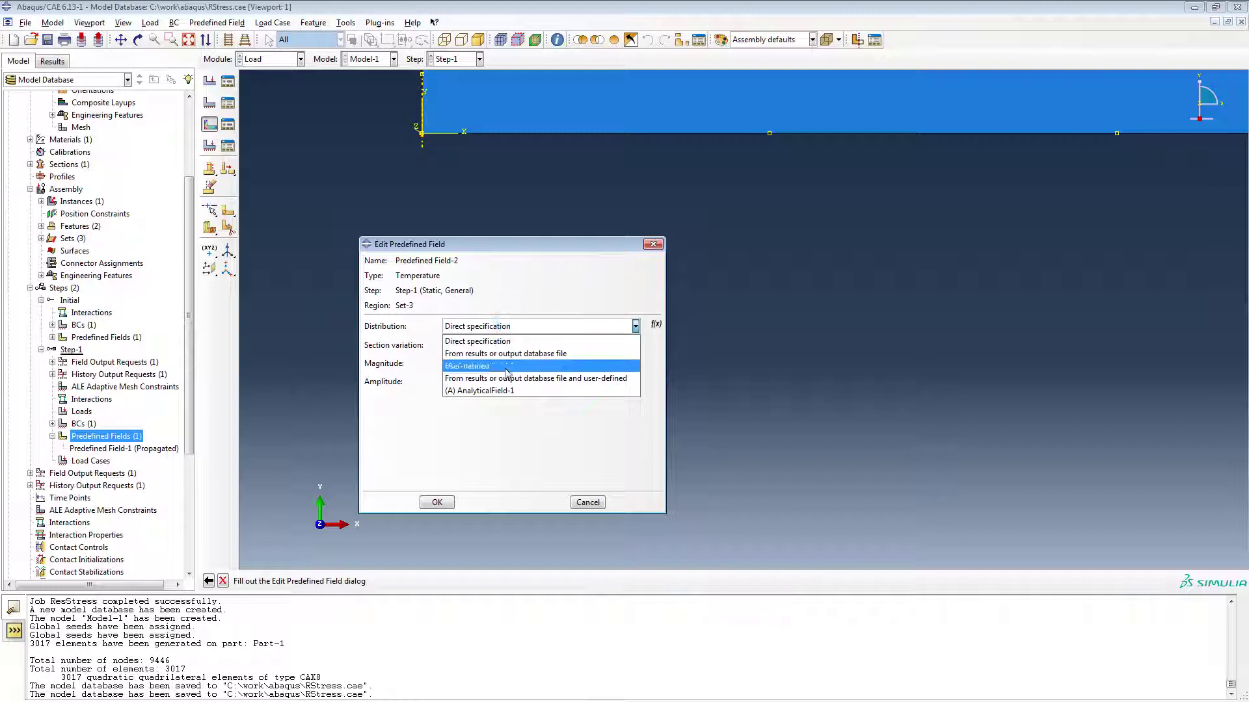
{"action": "left_click", "coordinate": [504, 391]}
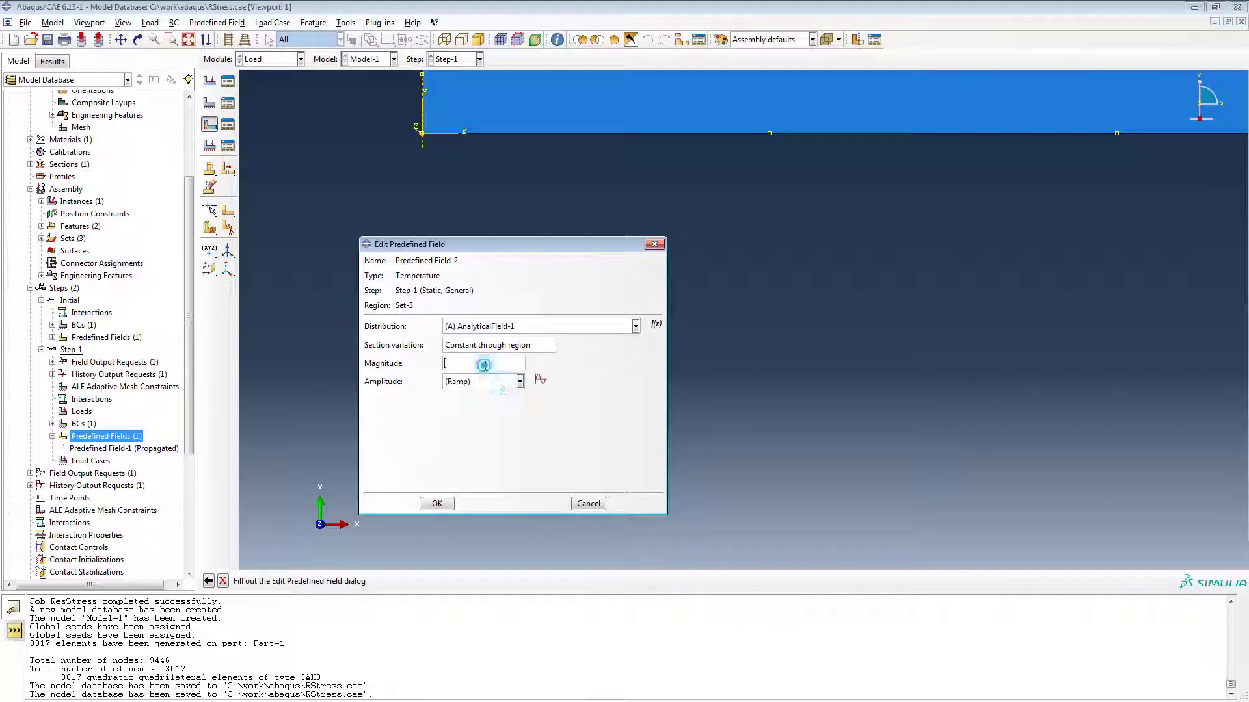
{"action": "left_click", "coordinate": [484, 366]}
{"action": "left_click", "coordinate": [443, 506]}
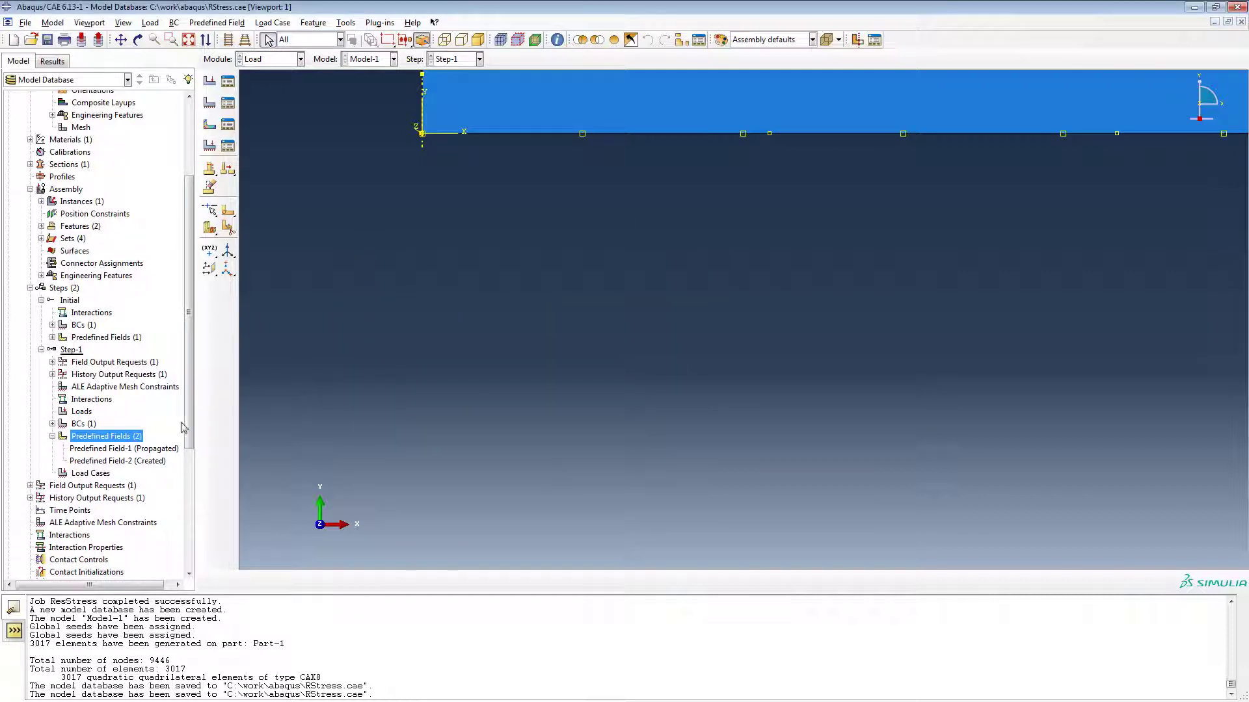
- Add the thermal outputs NT nodal temperature and TEMP element temperature to Step-1's field output request F-Output-1, and save the model database
{"action": "left_click_drag", "start_coordinate": [189, 398], "coordinate": [184, 466]}
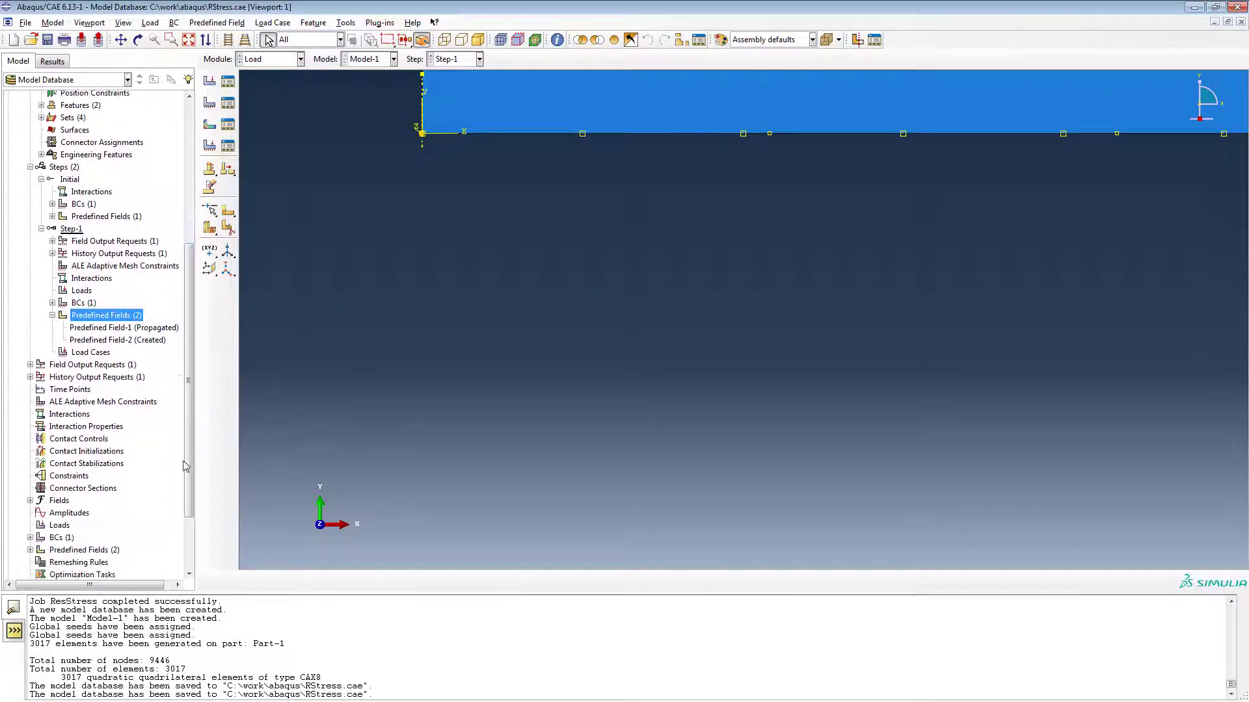
{"action": "left_click", "coordinate": [29, 365]}
{"action": "left_click", "coordinate": [41, 377]}
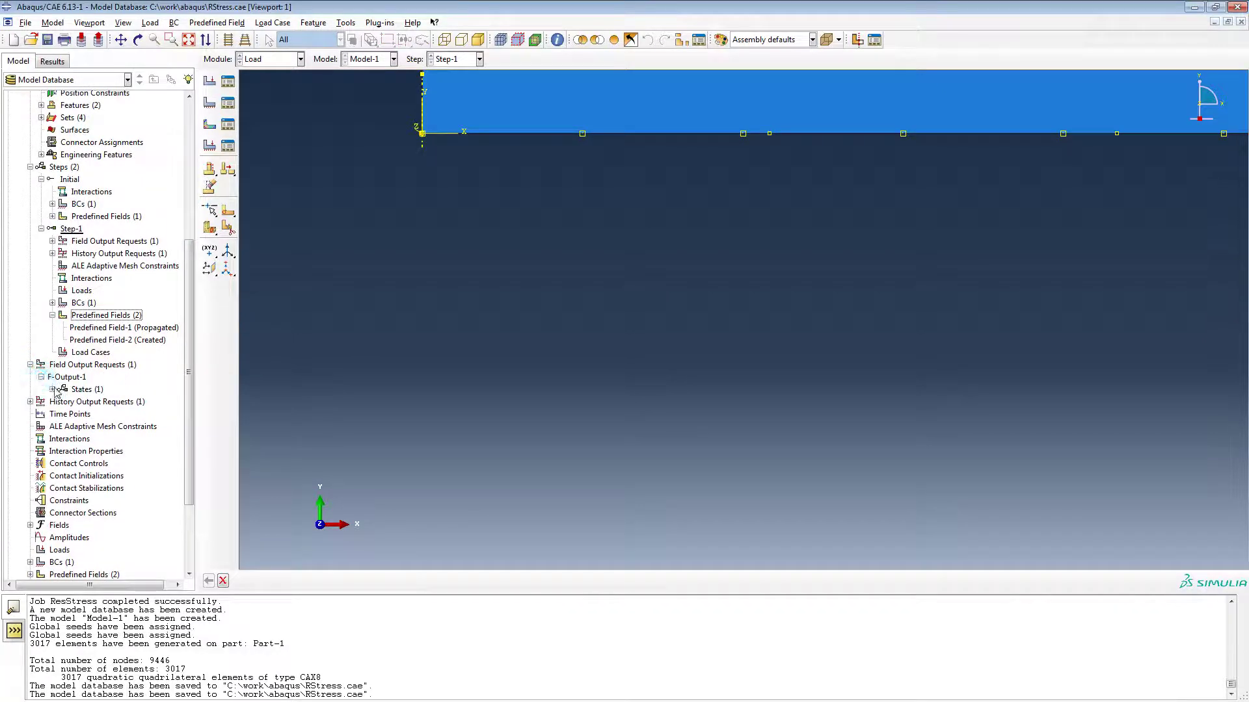
{"action": "left_click", "coordinate": [52, 389]}
{"action": "double_click", "coordinate": [97, 401]}
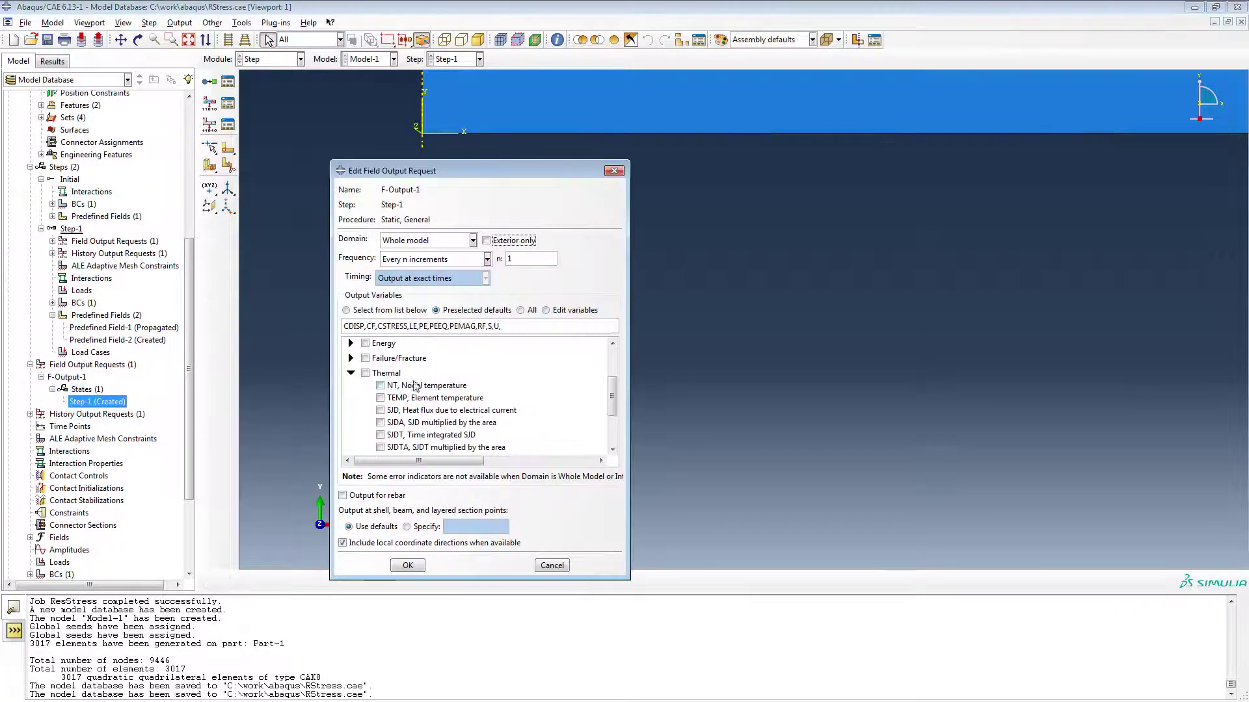
{"action": "left_click", "coordinate": [382, 385]}
{"action": "left_click", "coordinate": [382, 398]}
{"action": "left_click", "coordinate": [410, 565]}
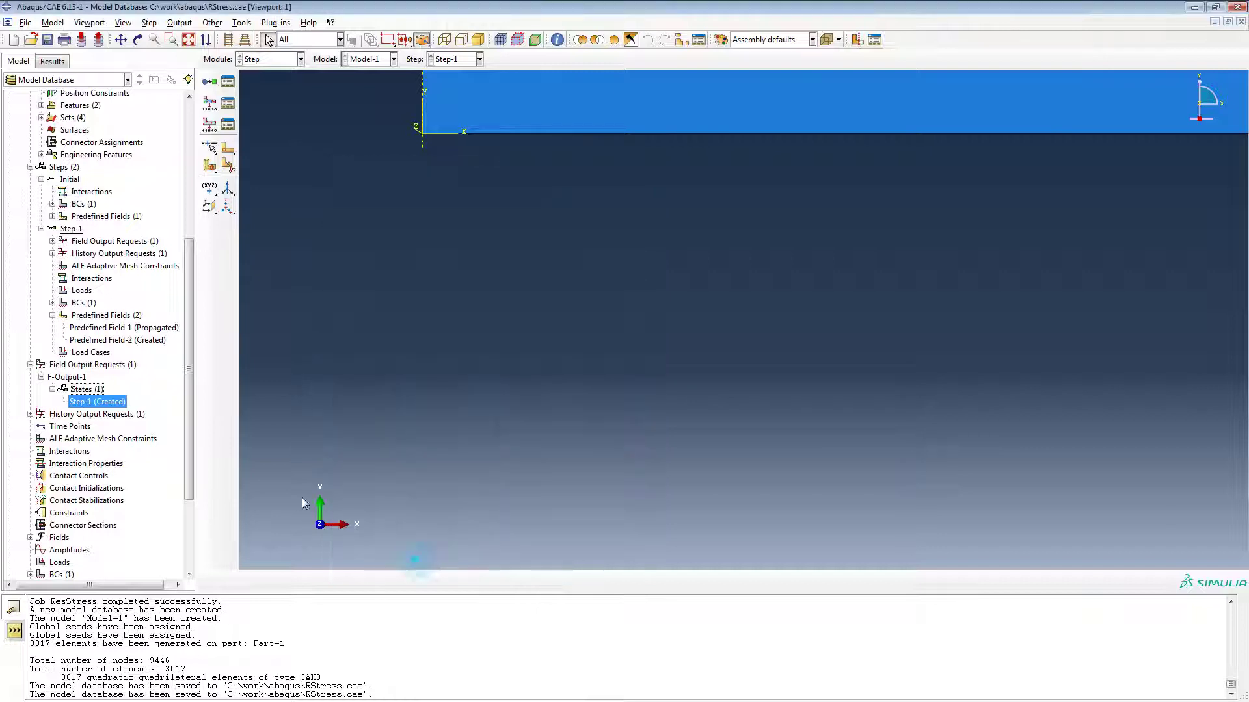
{"action": "left_click", "coordinate": [47, 39]}
- Create an analysis job for Model-1 with the default full-analysis settings
{"action": "scroll", "coordinate": [109, 315], "scroll_direction": "down", "scroll_amount": 3}
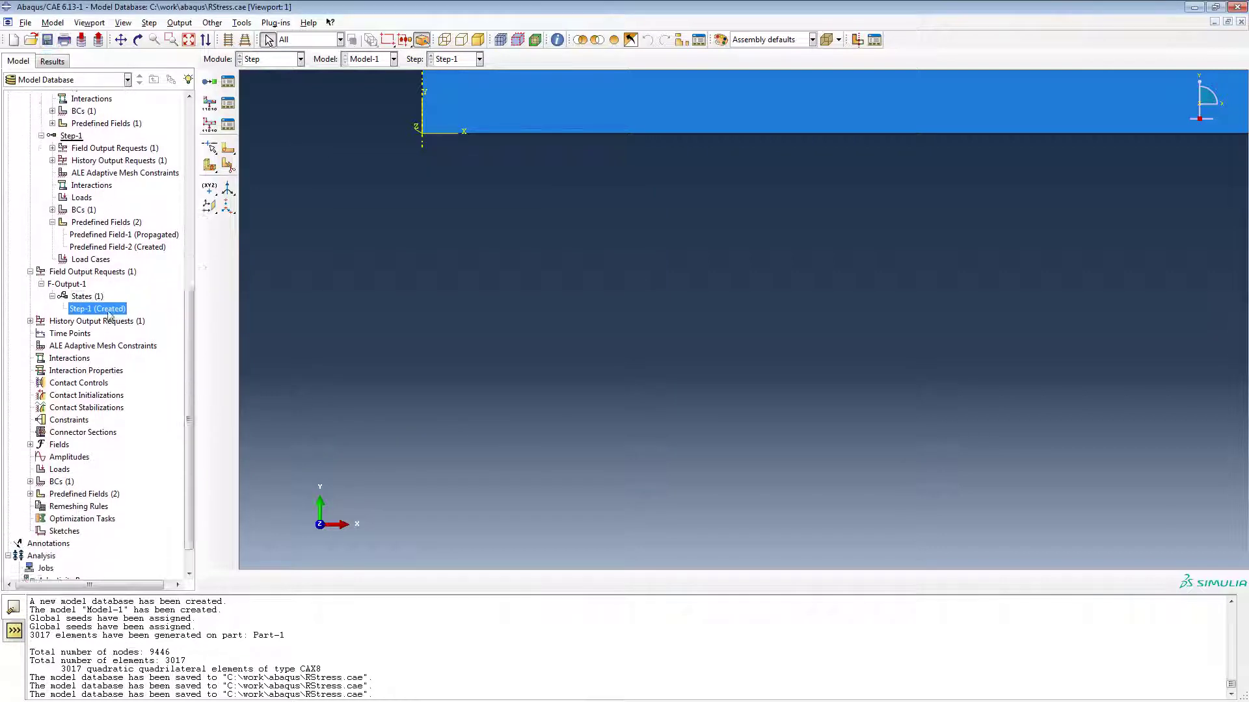
{"action": "scroll", "coordinate": [109, 315], "scroll_direction": "down", "scroll_amount": 1}
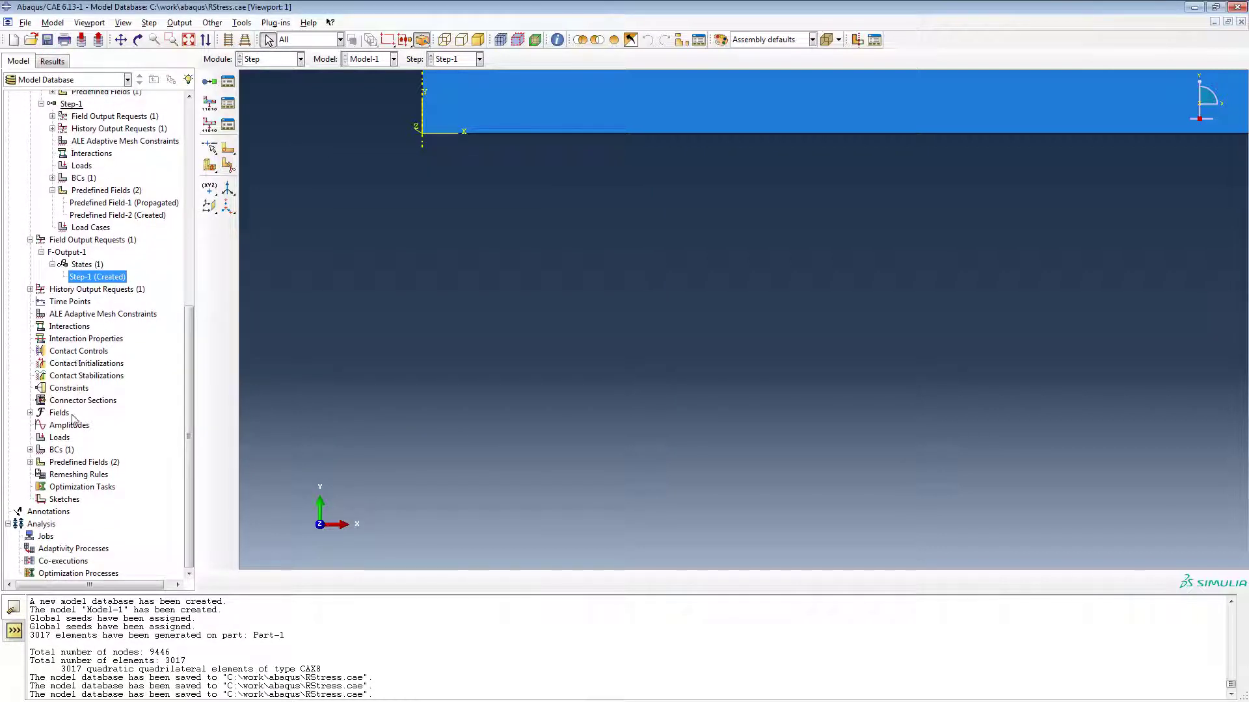
{"action": "double_click", "coordinate": [45, 538]}
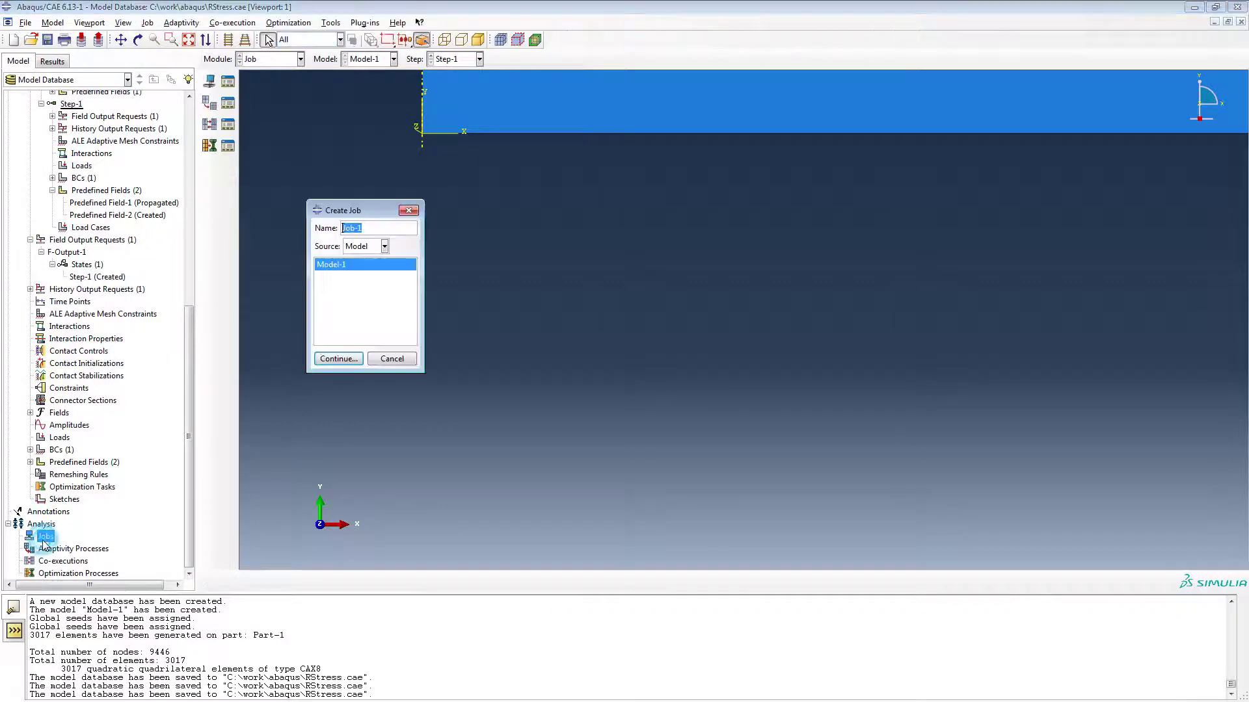
{"action": "left_click", "coordinate": [338, 359]}
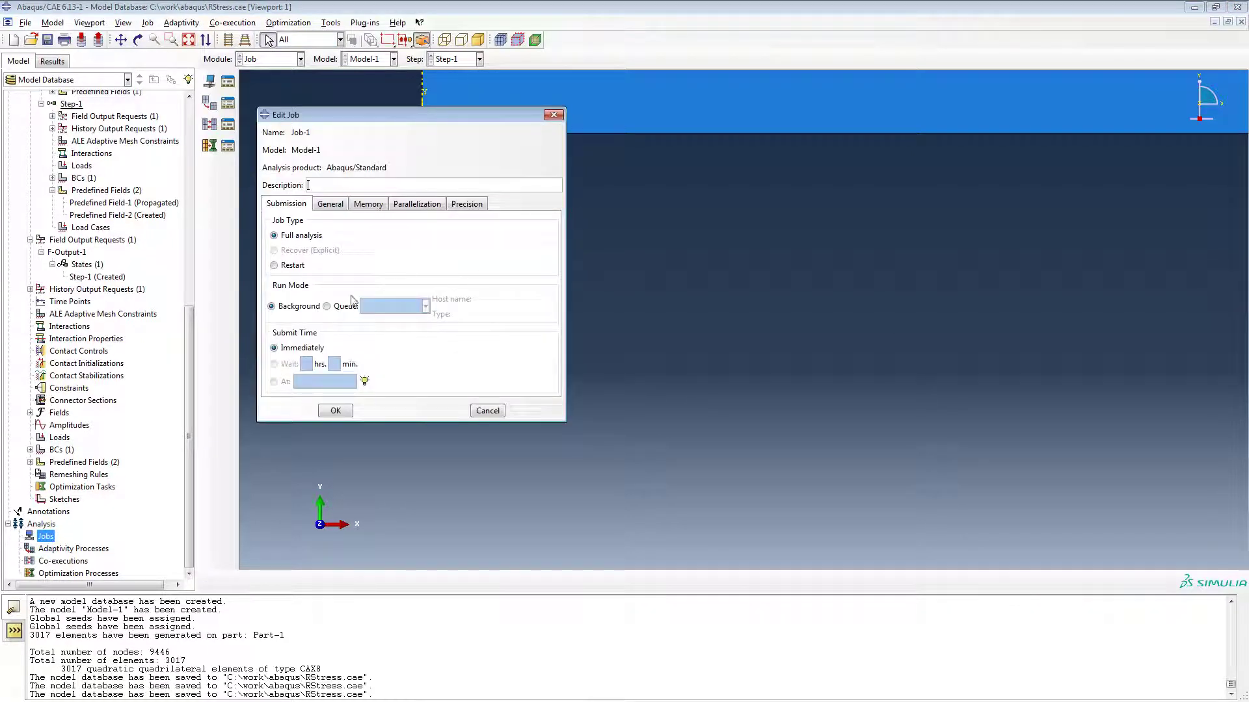
{"action": "left_click", "coordinate": [336, 410]}
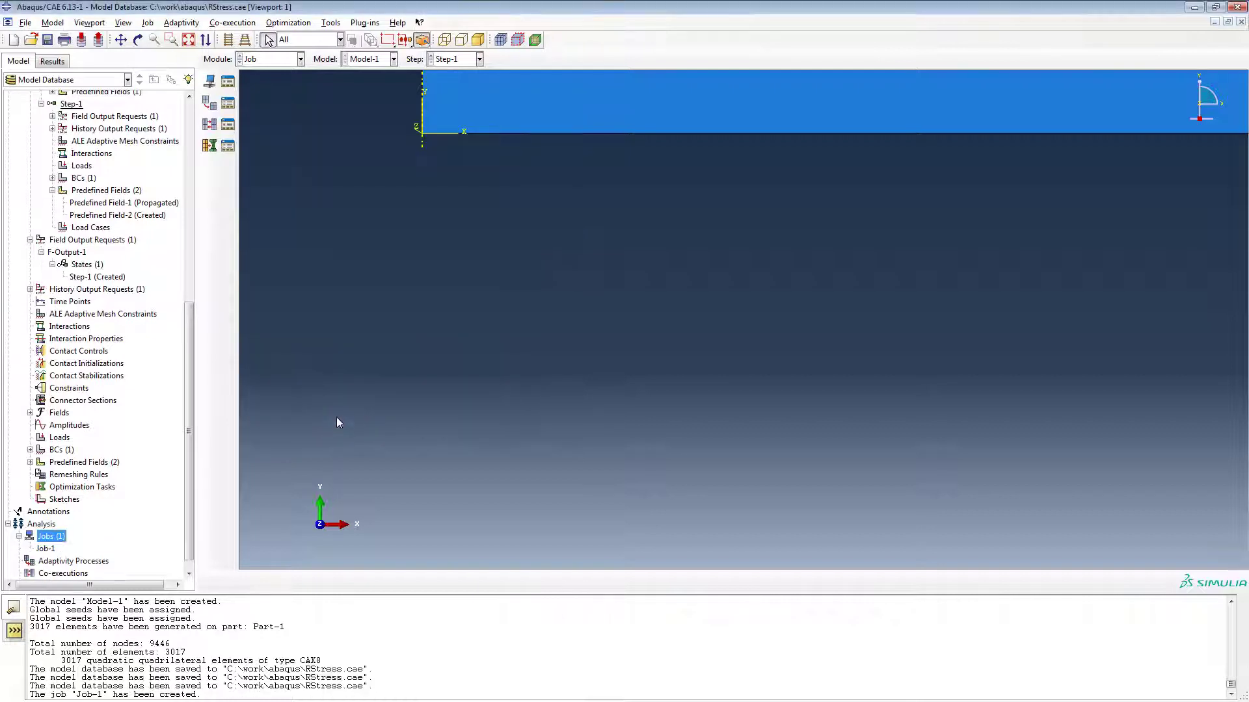
- Rename the analysis job as RStress
{"action": "left_click", "coordinate": [46, 548]}
{"action": "right_click", "coordinate": [46, 549]}
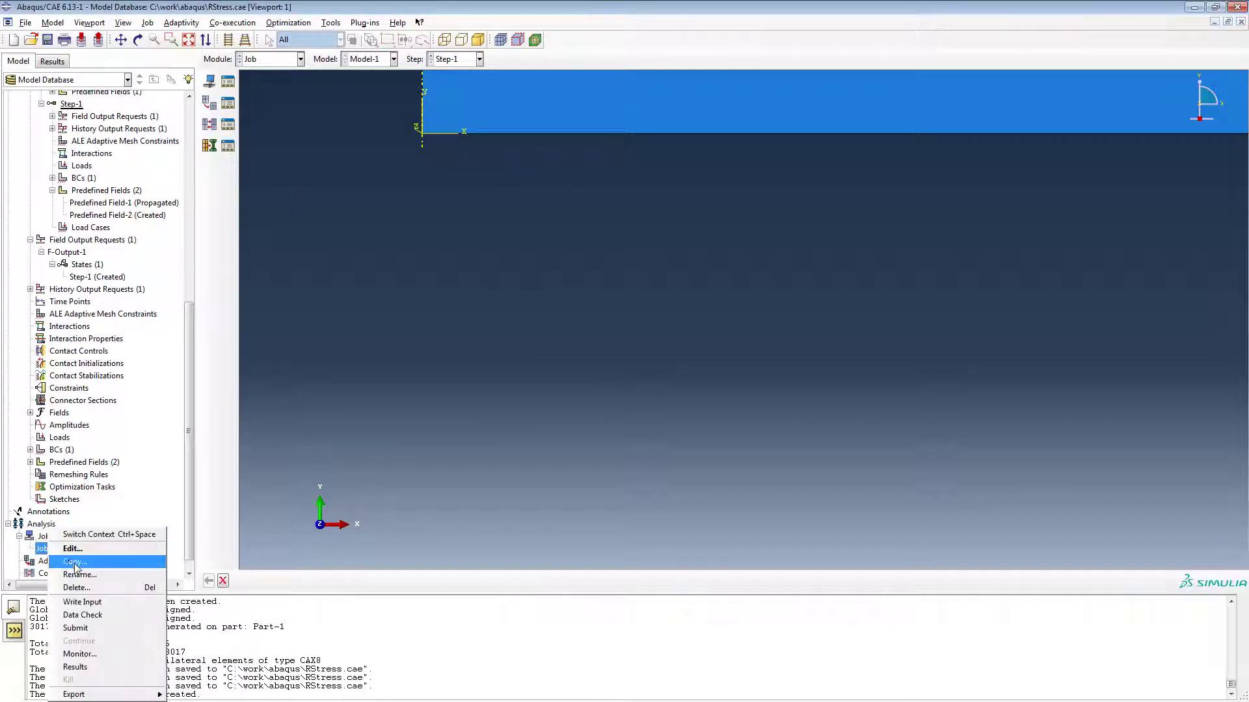
{"action": "left_click", "coordinate": [89, 577]}
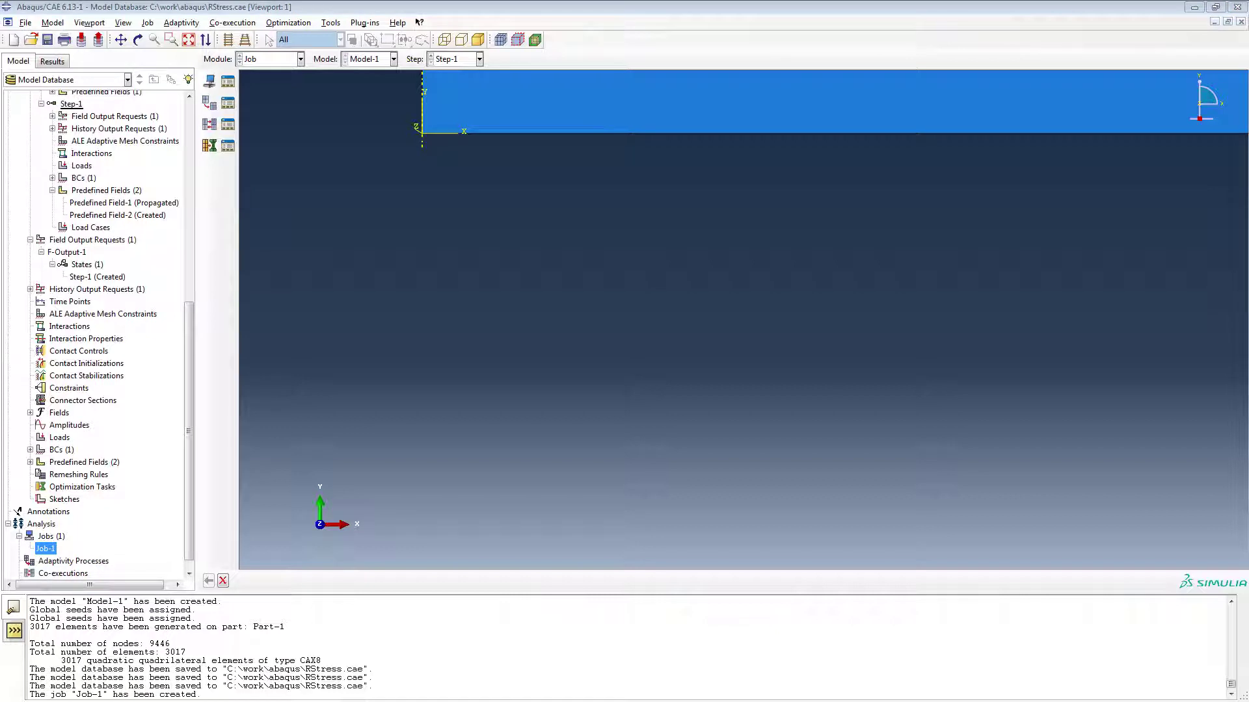
{"action": "type", "text": "RStress"}
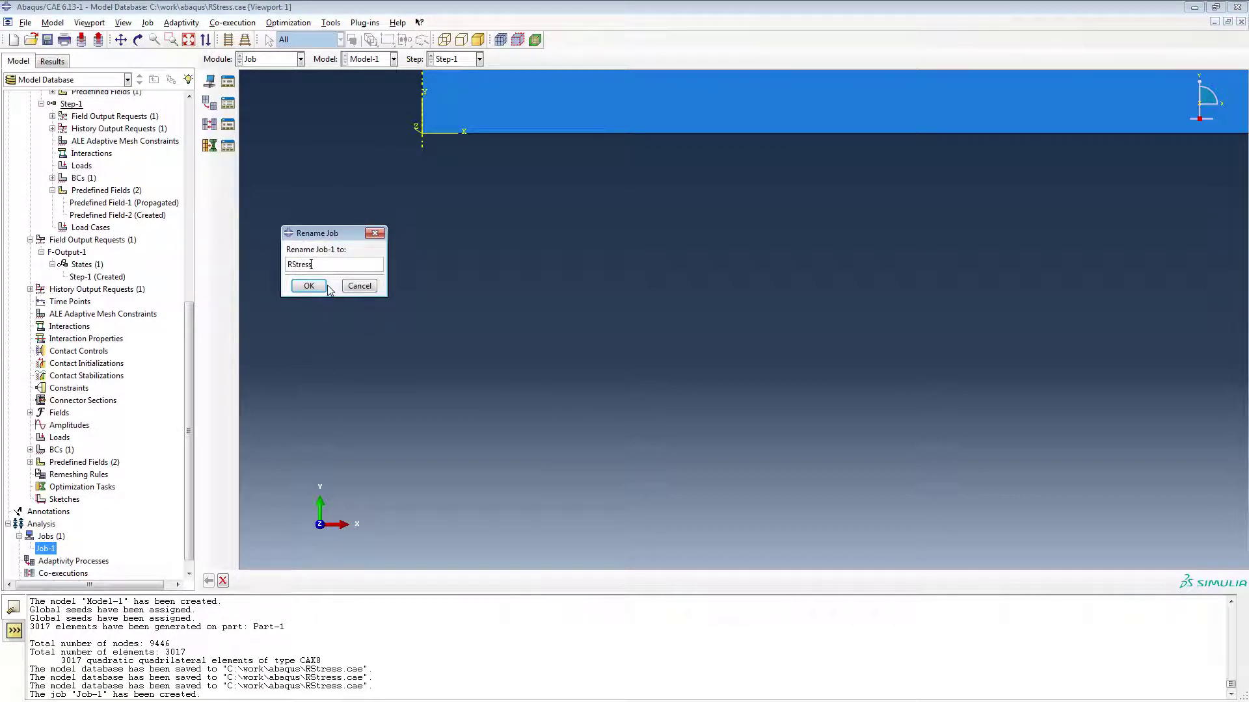
{"action": "left_click", "coordinate": [317, 286]}
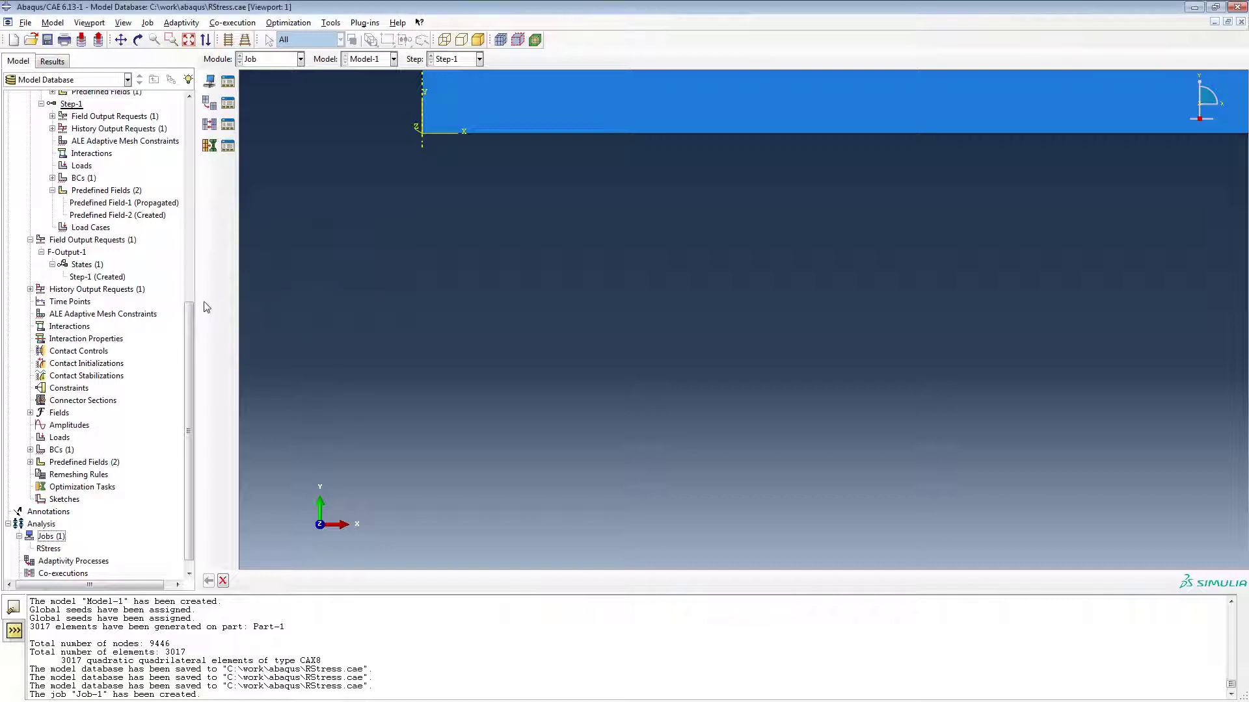
- Submit the RStress job for analysis and open its results once it has completed
{"action": "right_click", "coordinate": [61, 554]}
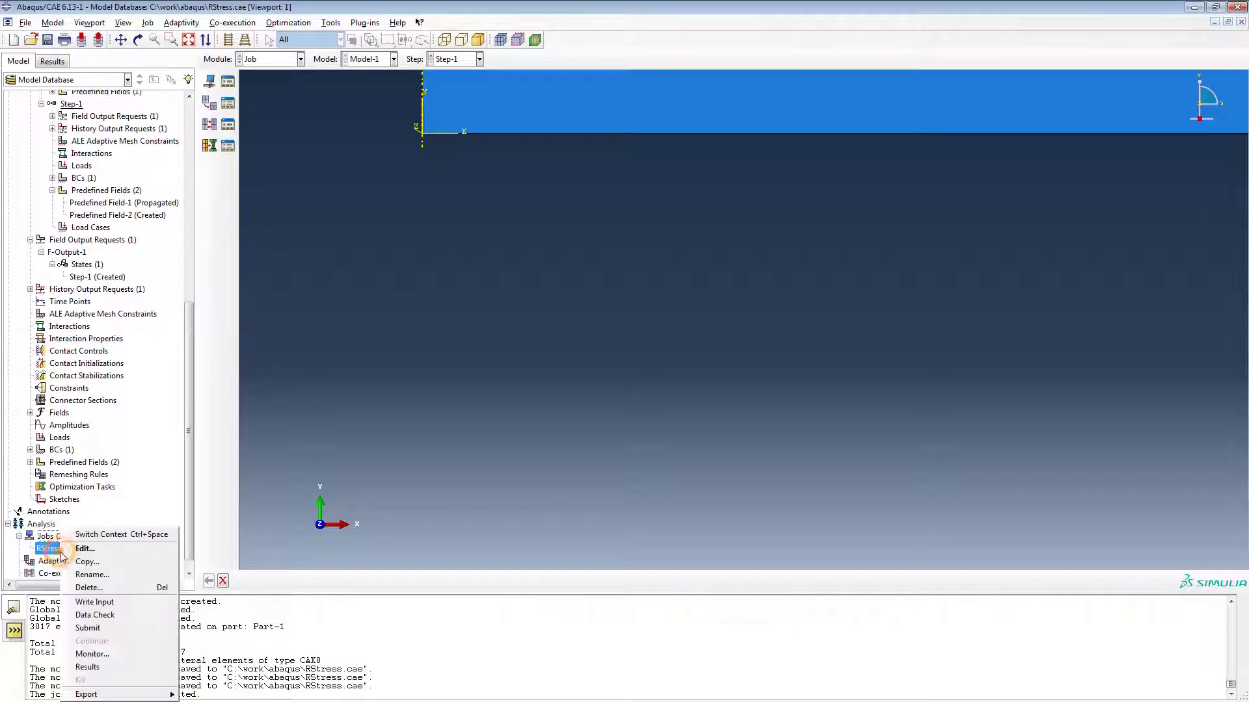
{"action": "left_click", "coordinate": [98, 626]}
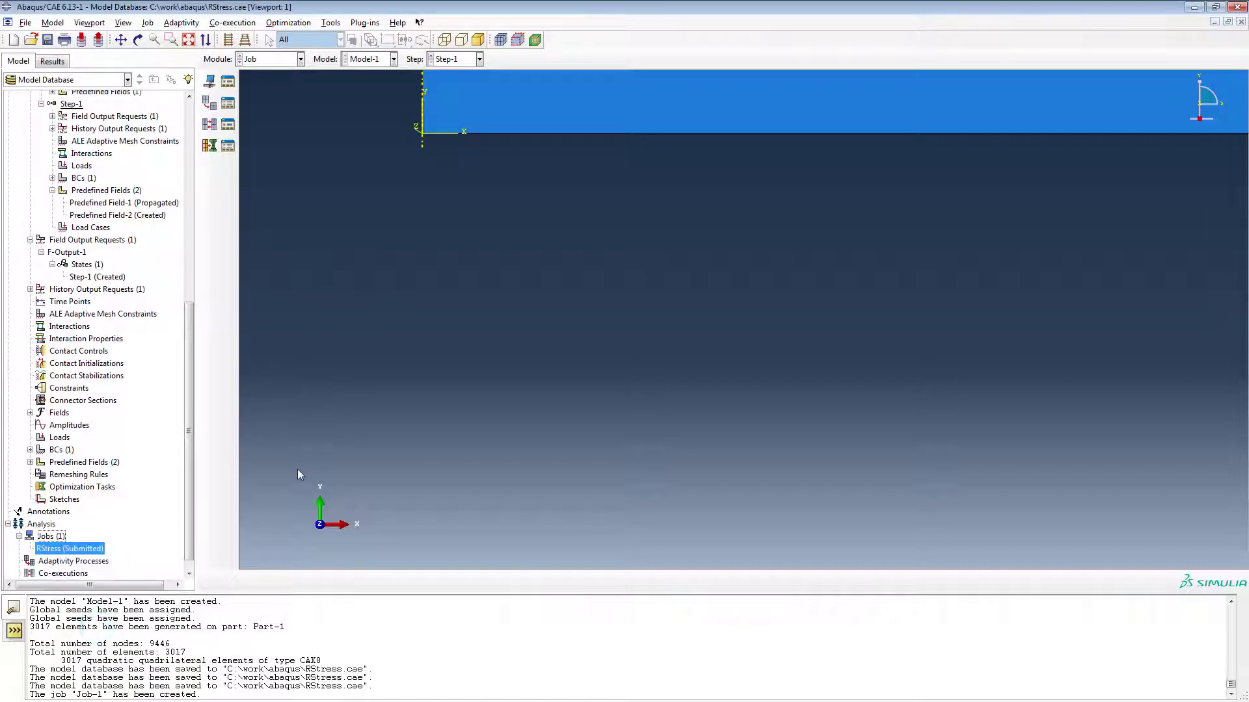
{"action": "right_click", "coordinate": [98, 554]}
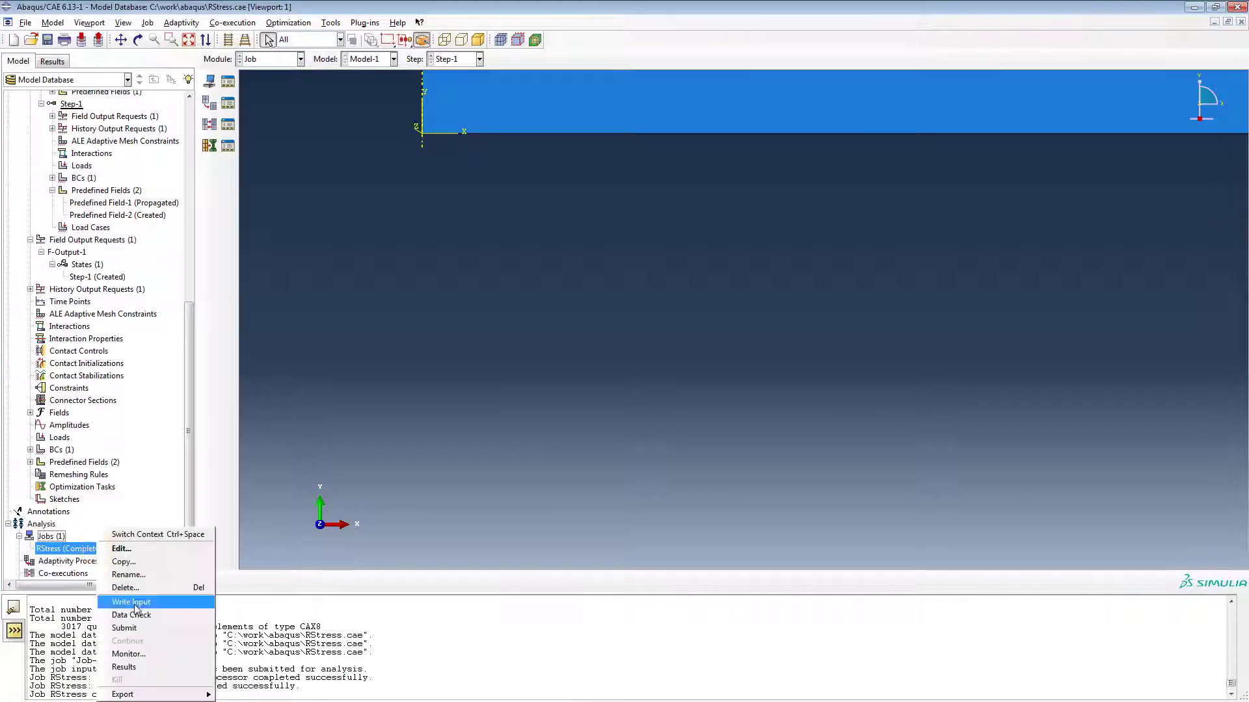
{"action": "left_click", "coordinate": [125, 666]}
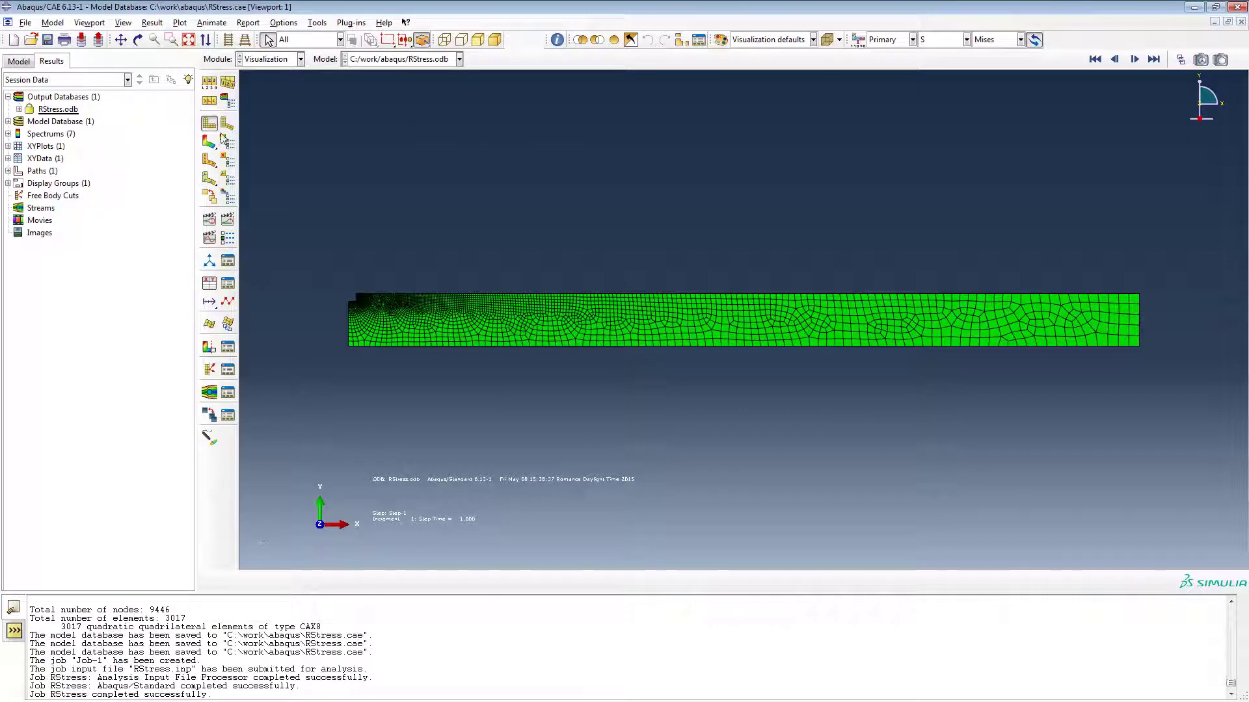
- Plot stress contours on the part and view the S22 and S33 components, examining S33 around the notched end
{"action": "left_click", "coordinate": [209, 142]}
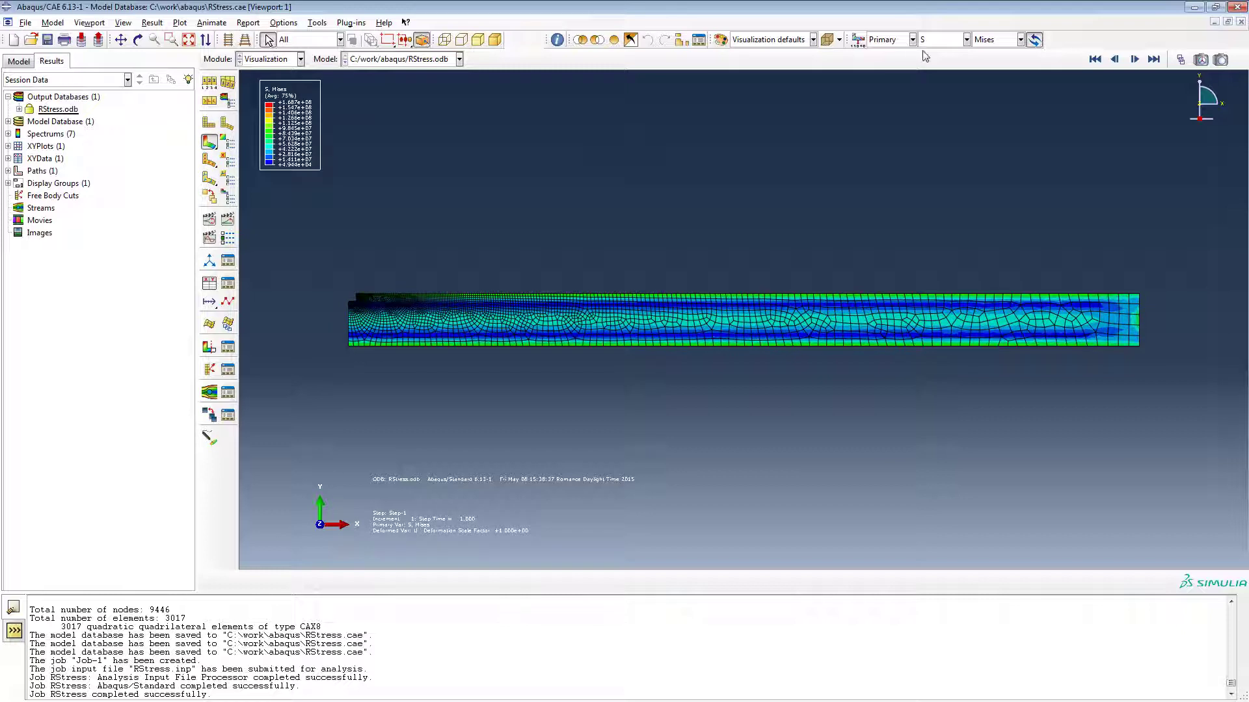
{"action": "left_click", "coordinate": [997, 40]}
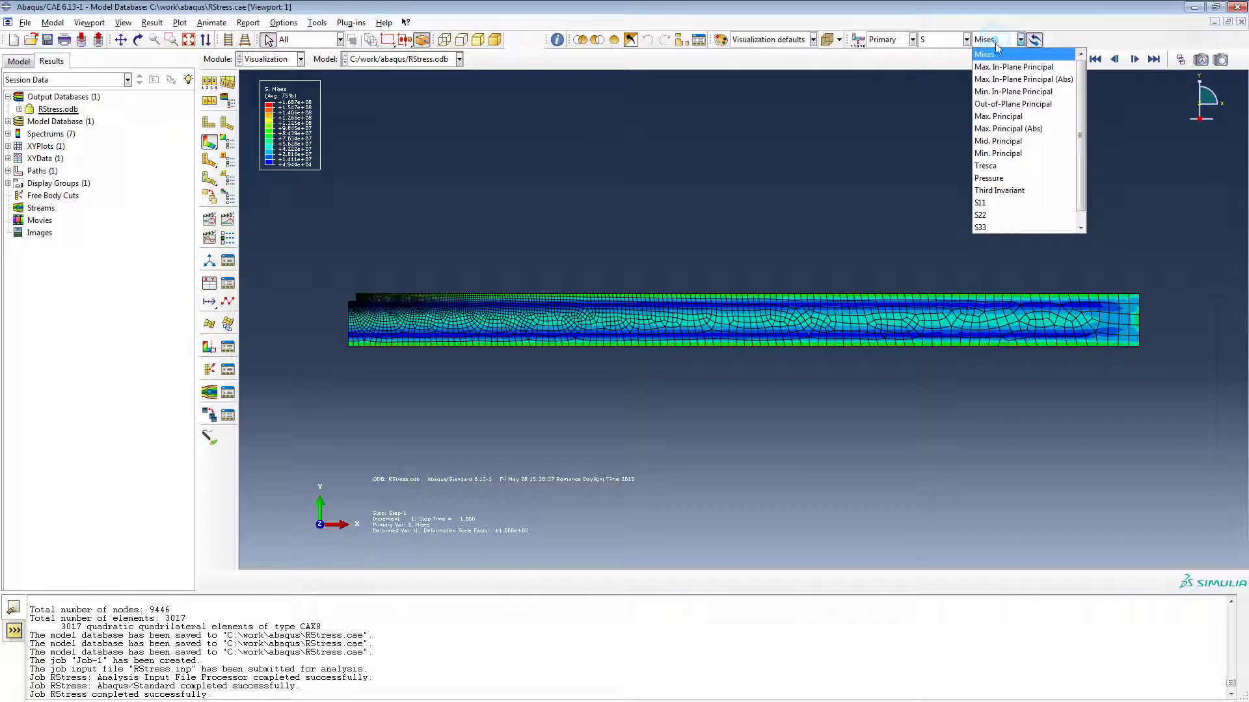
{"action": "left_click", "coordinate": [995, 217]}
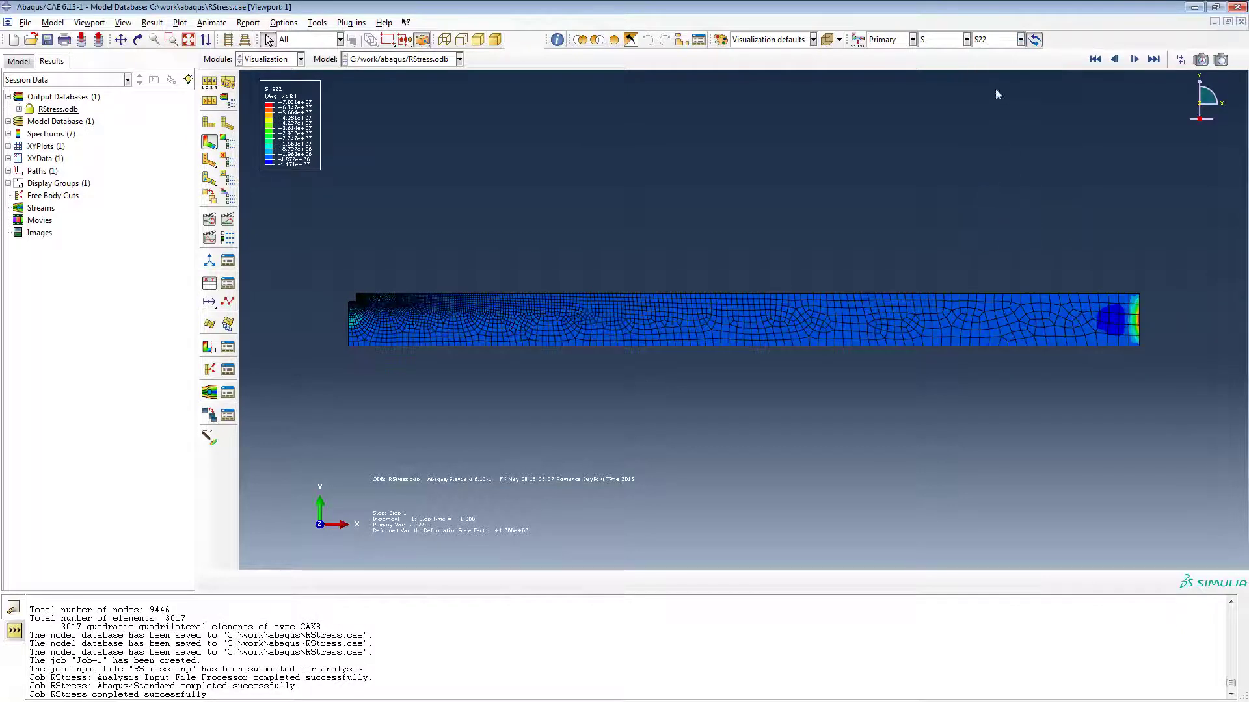
{"action": "left_click", "coordinate": [995, 39]}
{"action": "left_click", "coordinate": [983, 227]}
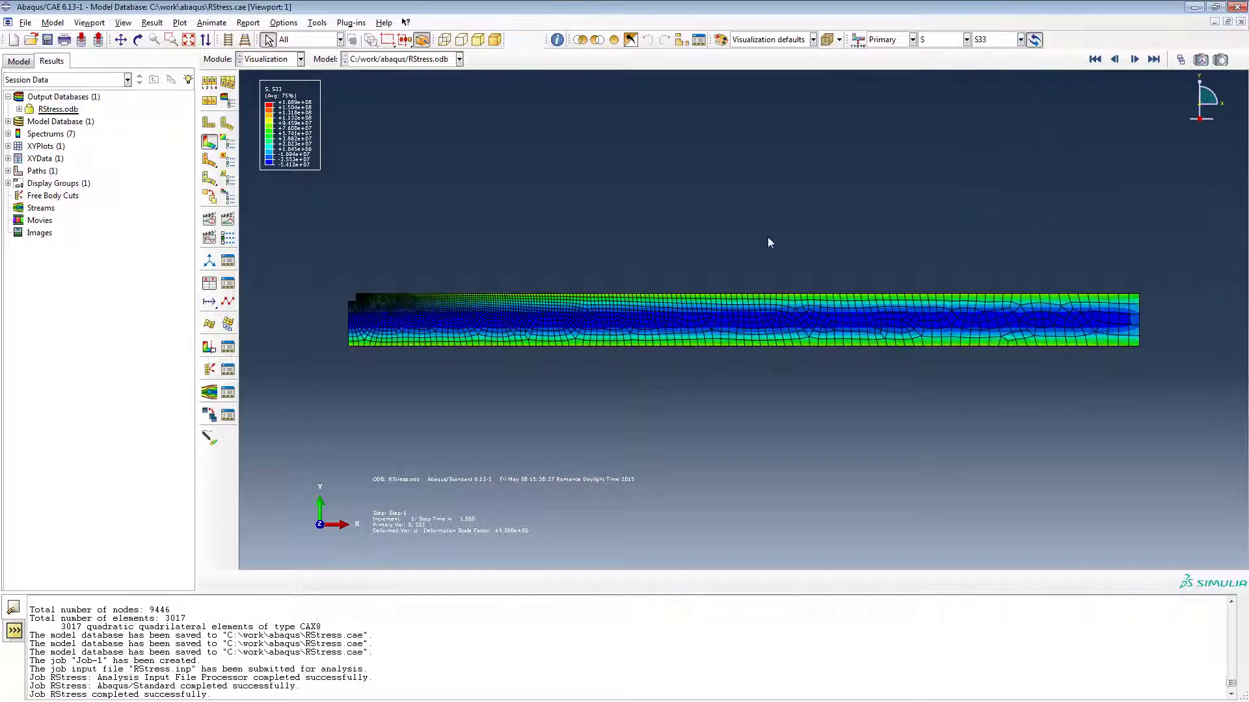
{"action": "scroll", "coordinate": [365, 279], "scroll_direction": "up", "scroll_amount": 5}
{"action": "scroll", "coordinate": [365, 277], "scroll_direction": "up", "scroll_amount": 5}
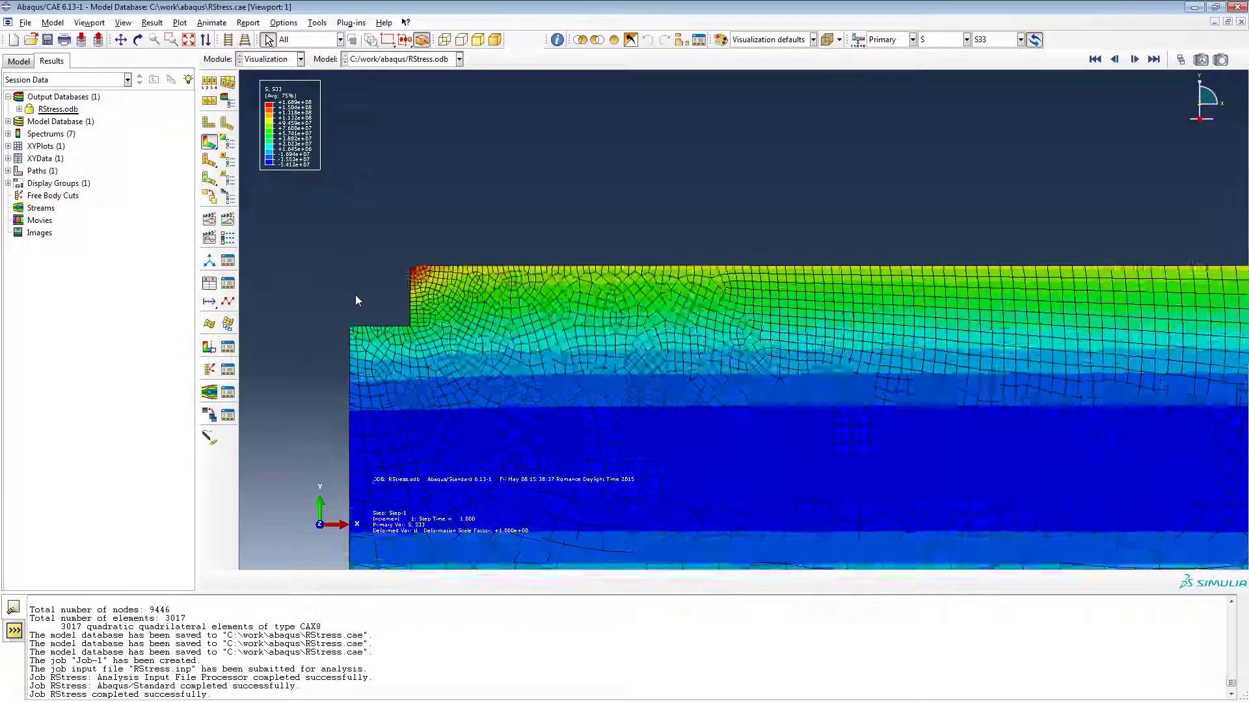
- Enlarge the contour legend text to 14 points in the viewport annotation options
{"action": "left_click", "coordinate": [89, 23]}
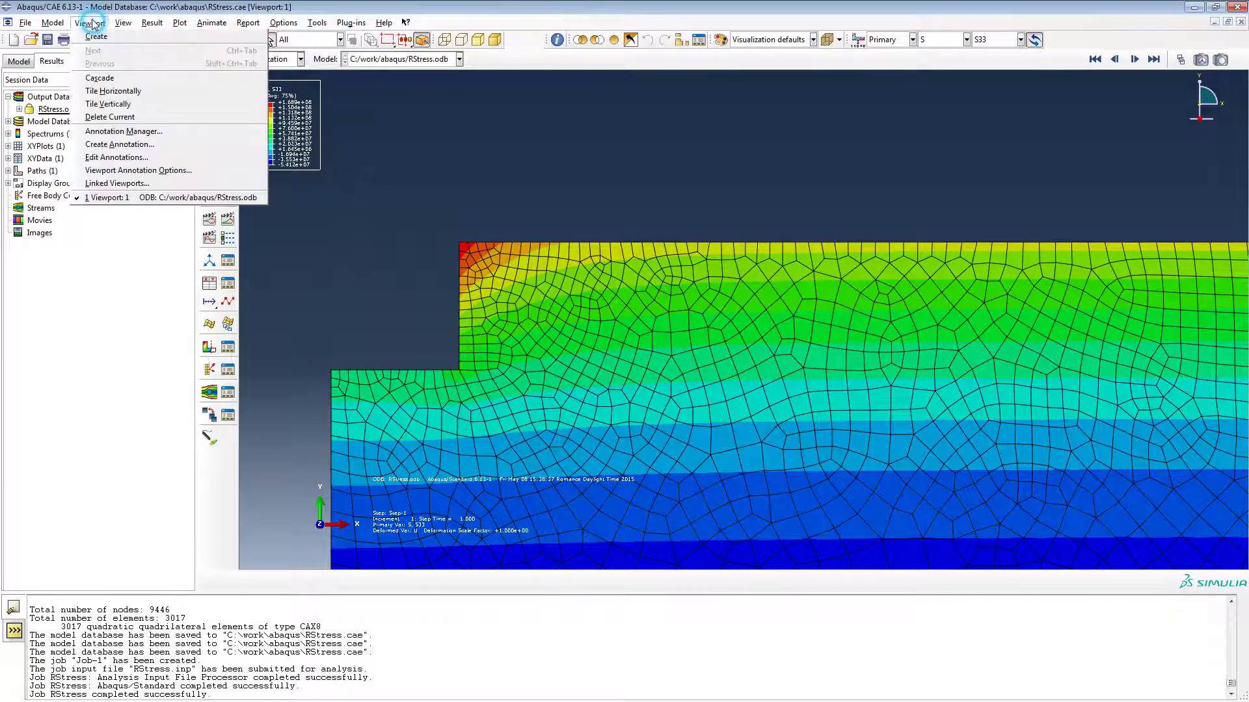
{"action": "left_click", "coordinate": [143, 171]}
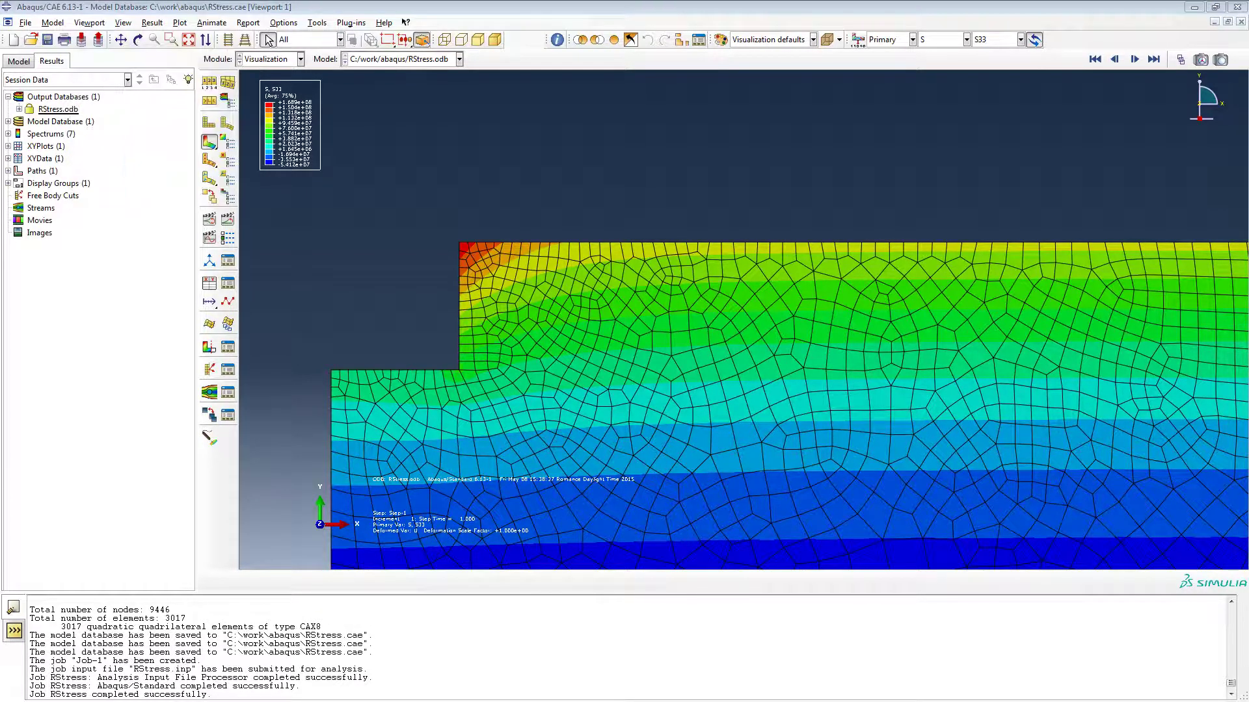
{"action": "left_click_drag", "start_coordinate": [260, 260], "coordinate": [266, 203]}
{"action": "left_click", "coordinate": [273, 222]}
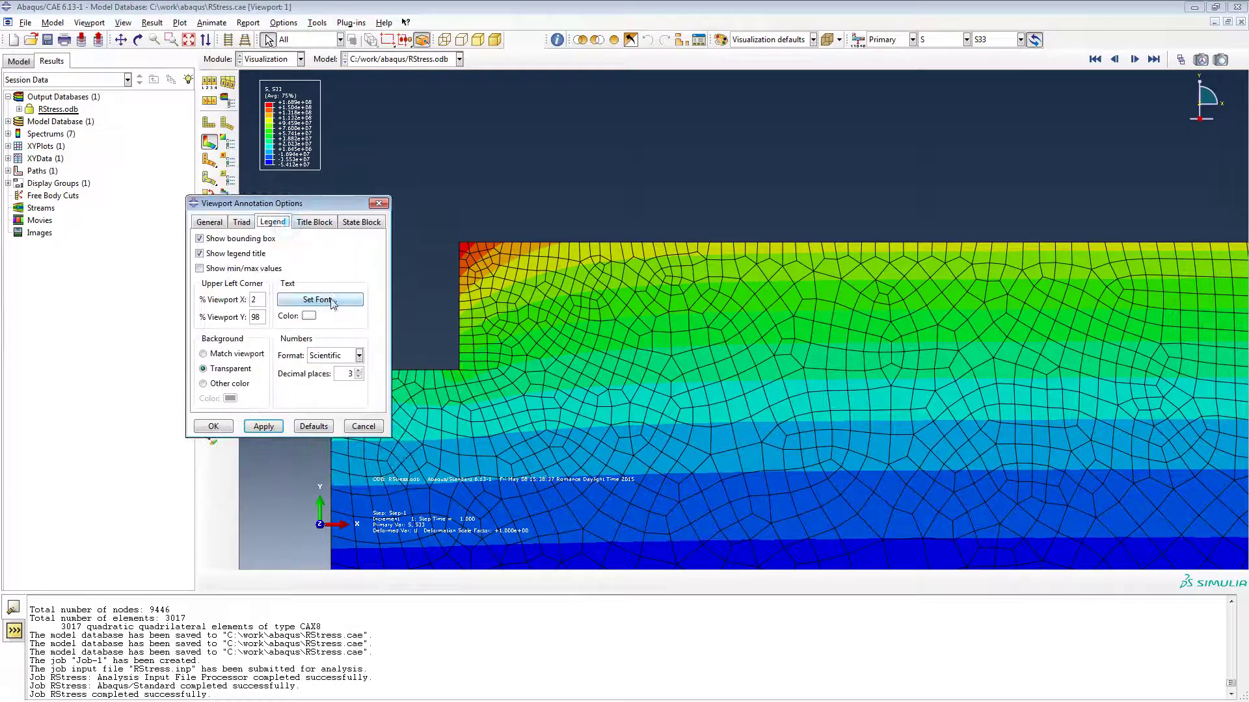
{"action": "left_click", "coordinate": [320, 299]}
{"action": "left_click", "coordinate": [577, 296]}
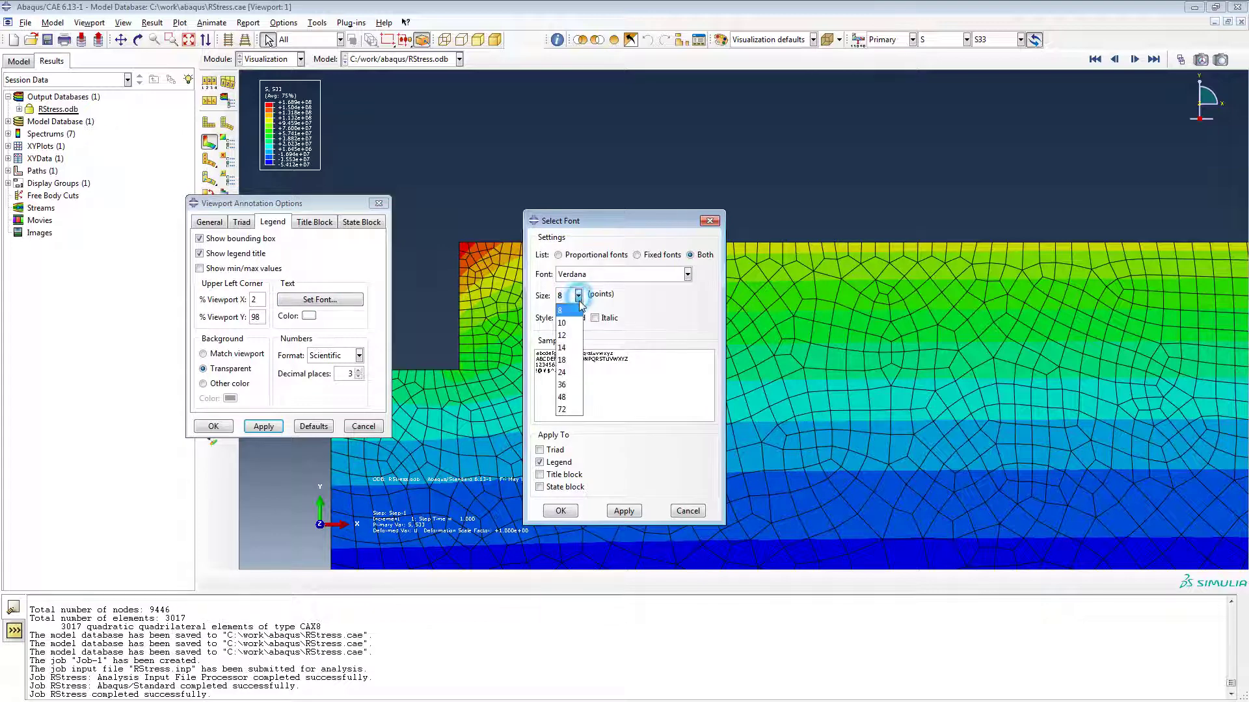
{"action": "left_click", "coordinate": [573, 352]}
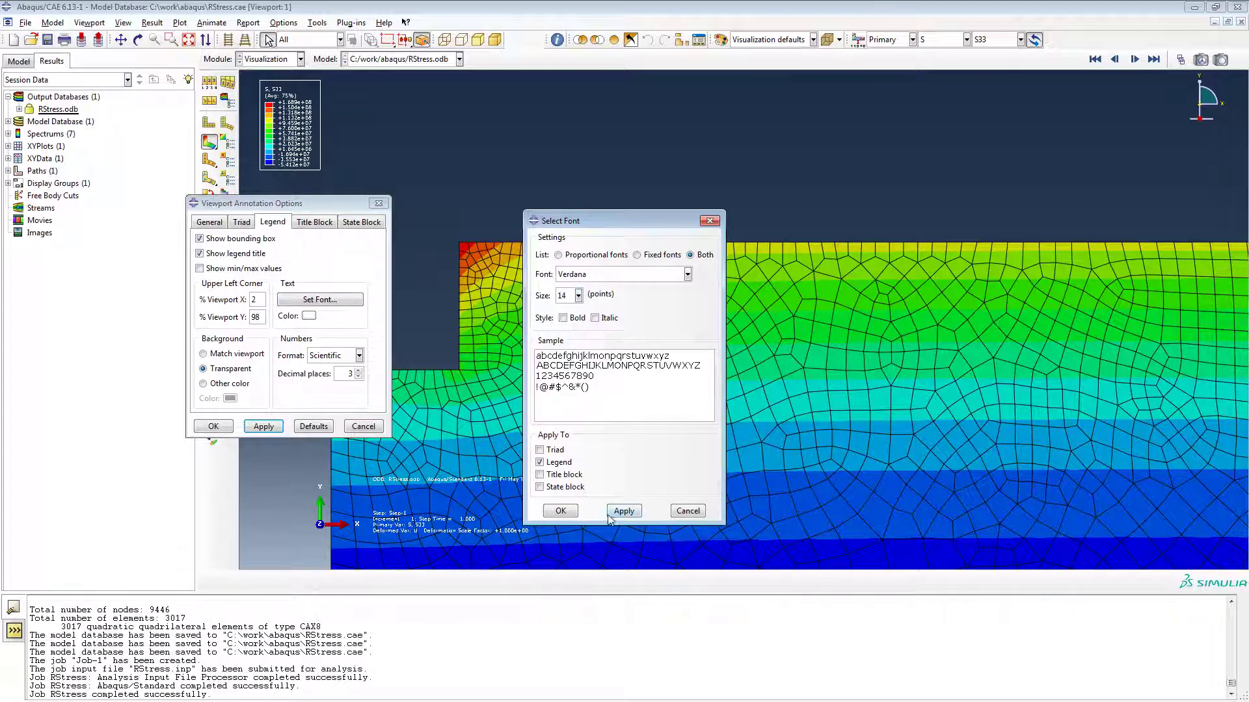
{"action": "left_click", "coordinate": [561, 511]}
{"action": "left_click", "coordinate": [379, 203]}
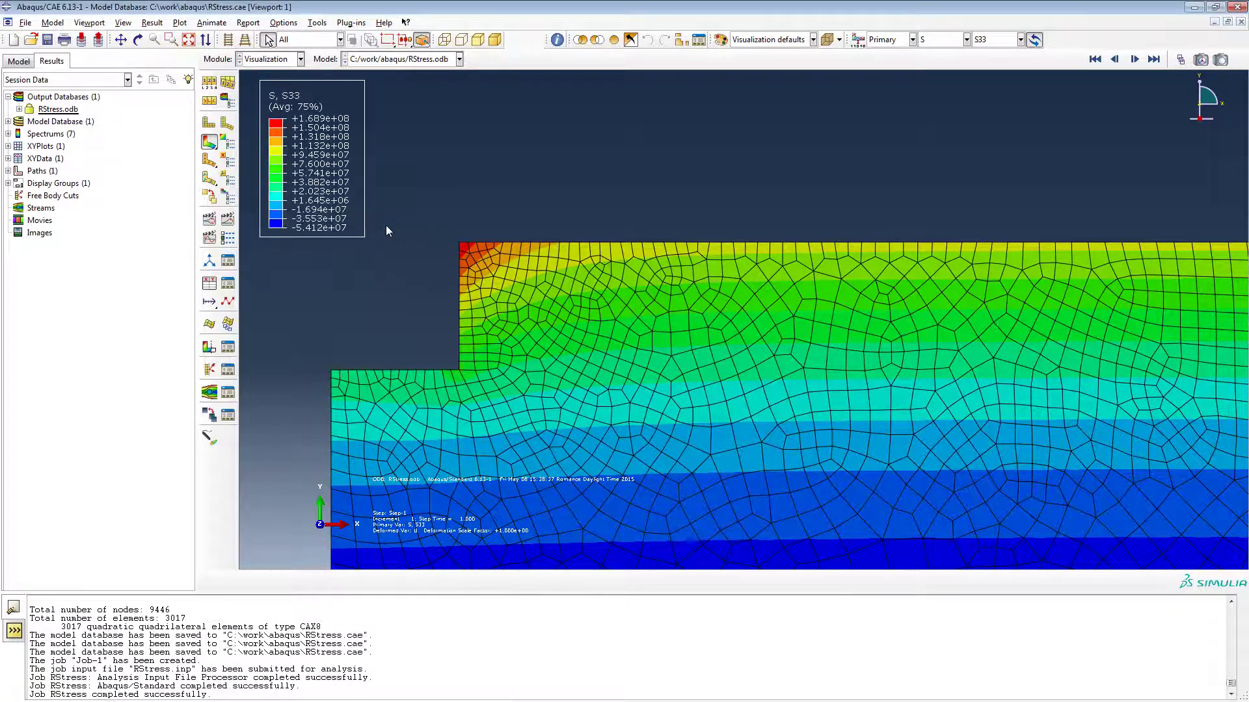
- Switch the contour plot to S22 and S11, comparing stress near the notch and along the part
{"action": "scroll", "coordinate": [333, 251], "scroll_direction": "up", "scroll_amount": 3}
{"action": "left_click", "coordinate": [1002, 41]}
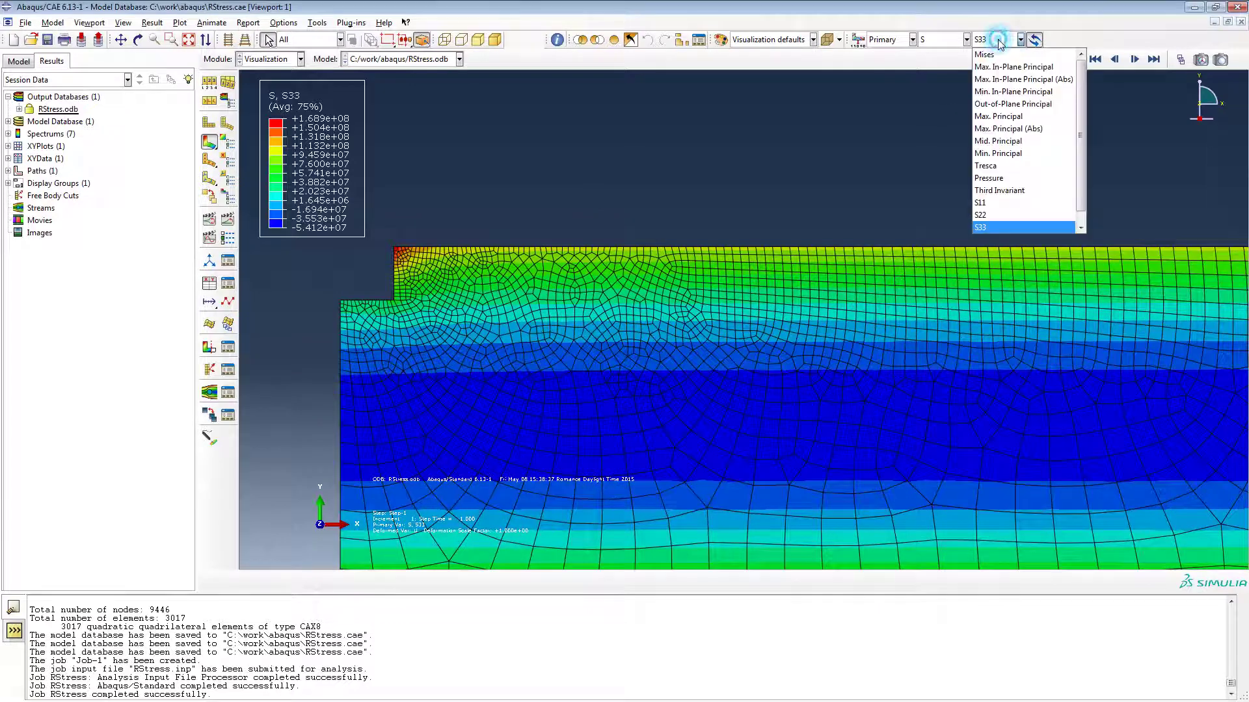
{"action": "left_click", "coordinate": [995, 215]}
{"action": "left_click", "coordinate": [995, 40]}
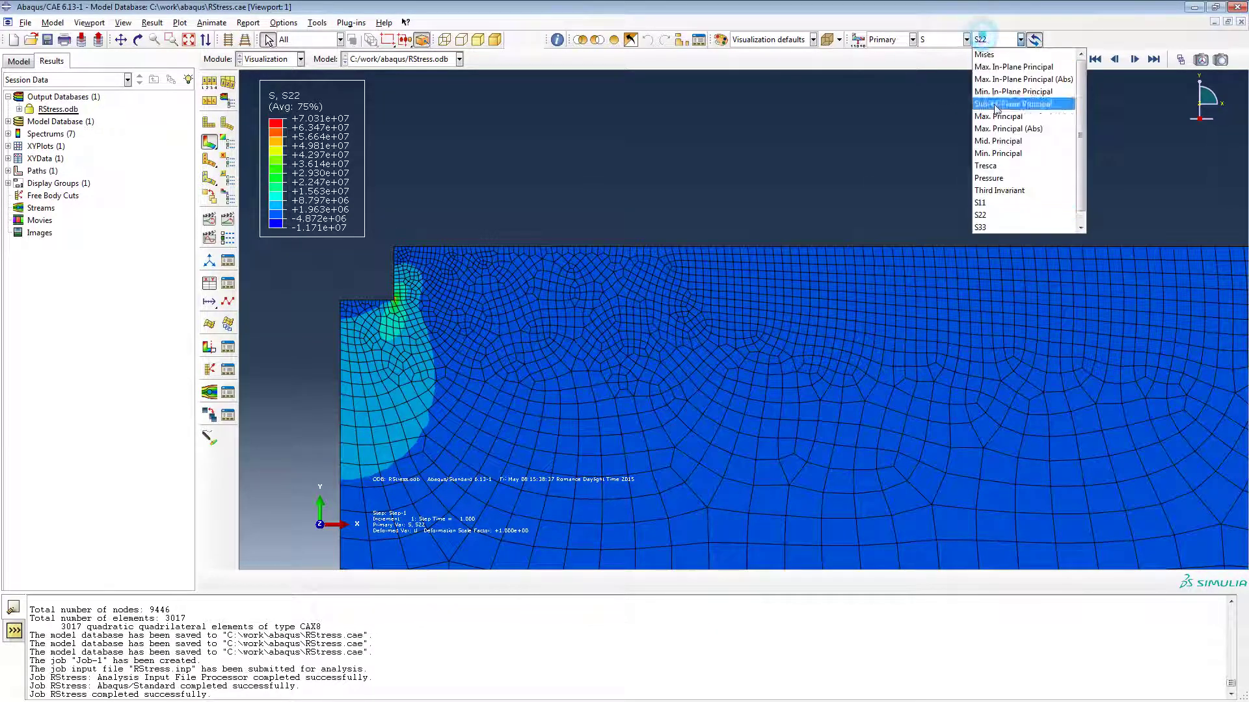
{"action": "left_click", "coordinate": [985, 206]}
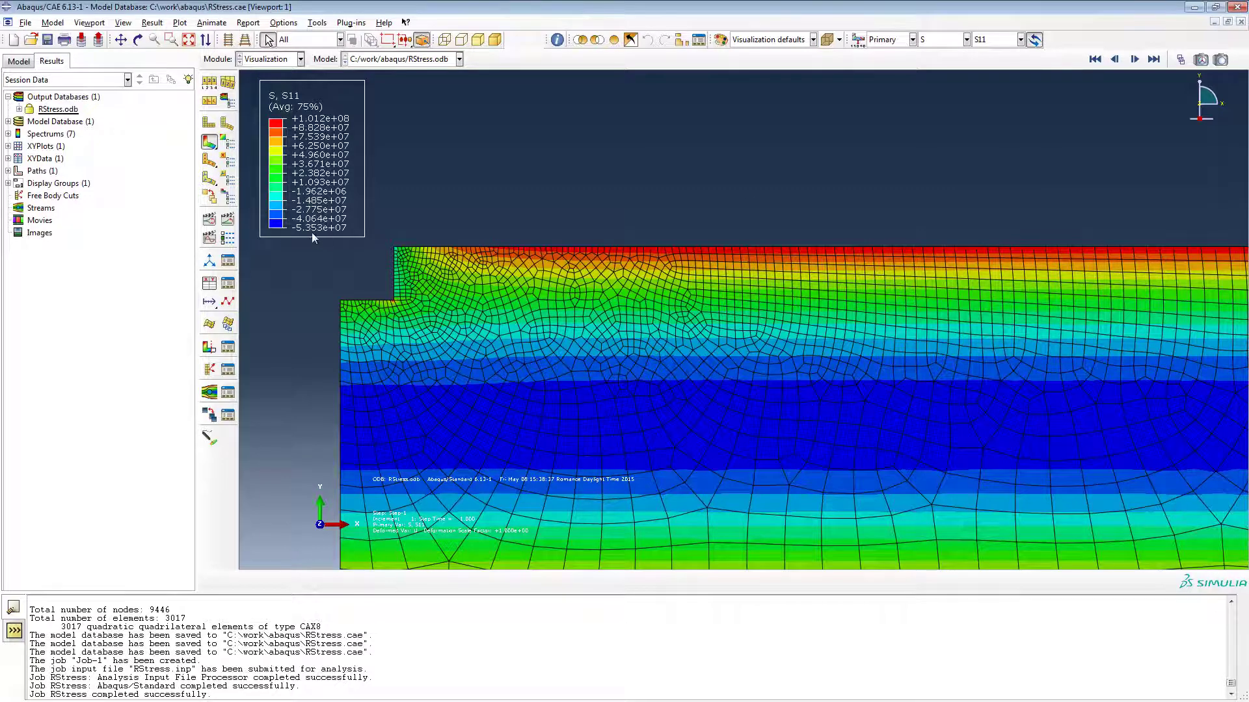
{"action": "scroll", "coordinate": [588, 176], "scroll_direction": "up", "scroll_amount": 5}
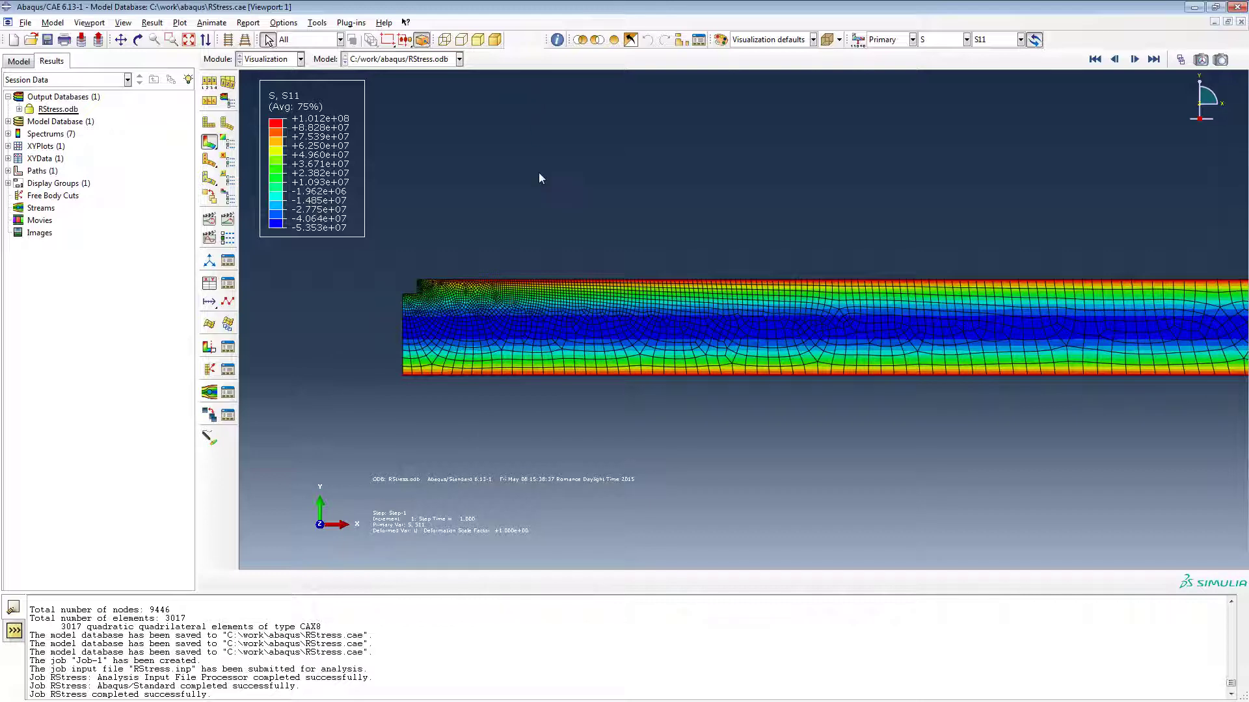
{"action": "scroll", "coordinate": [672, 177], "scroll_direction": "up", "scroll_amount": 1}
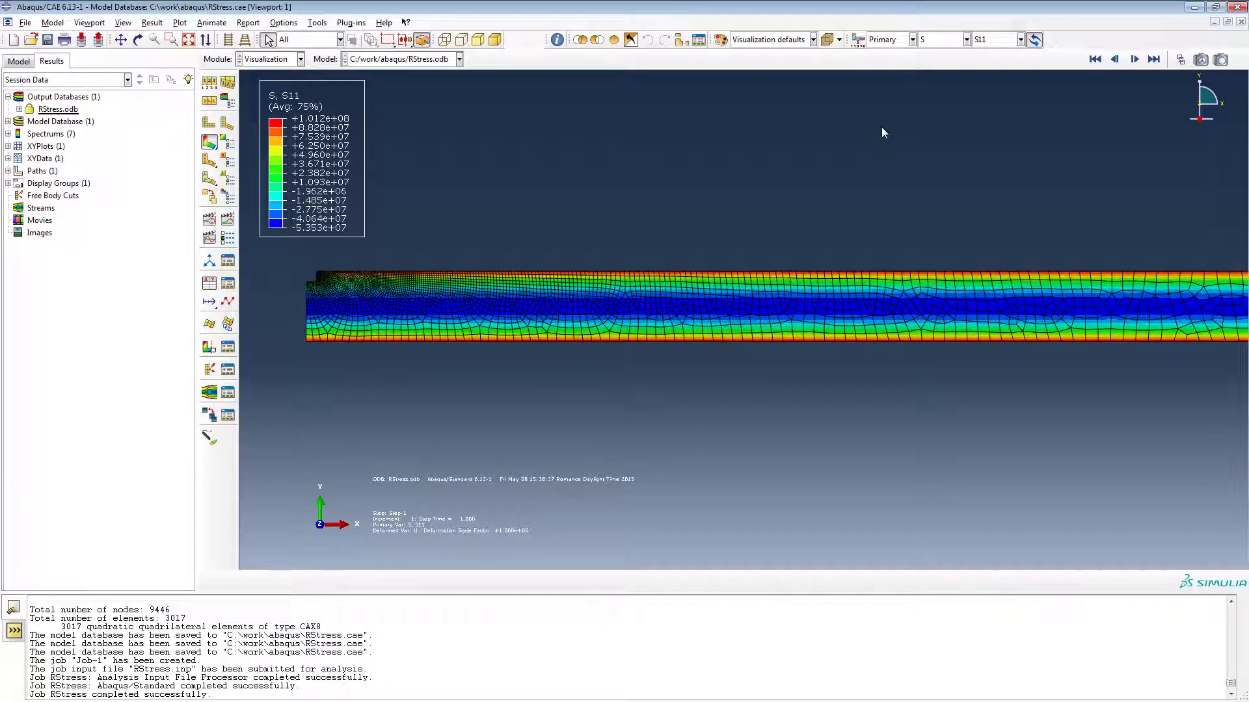
- Switch the contour plot to the element temperature TEMP to examine its distribution through the part
{"action": "left_click", "coordinate": [999, 42]}
{"action": "left_click", "coordinate": [966, 40]}
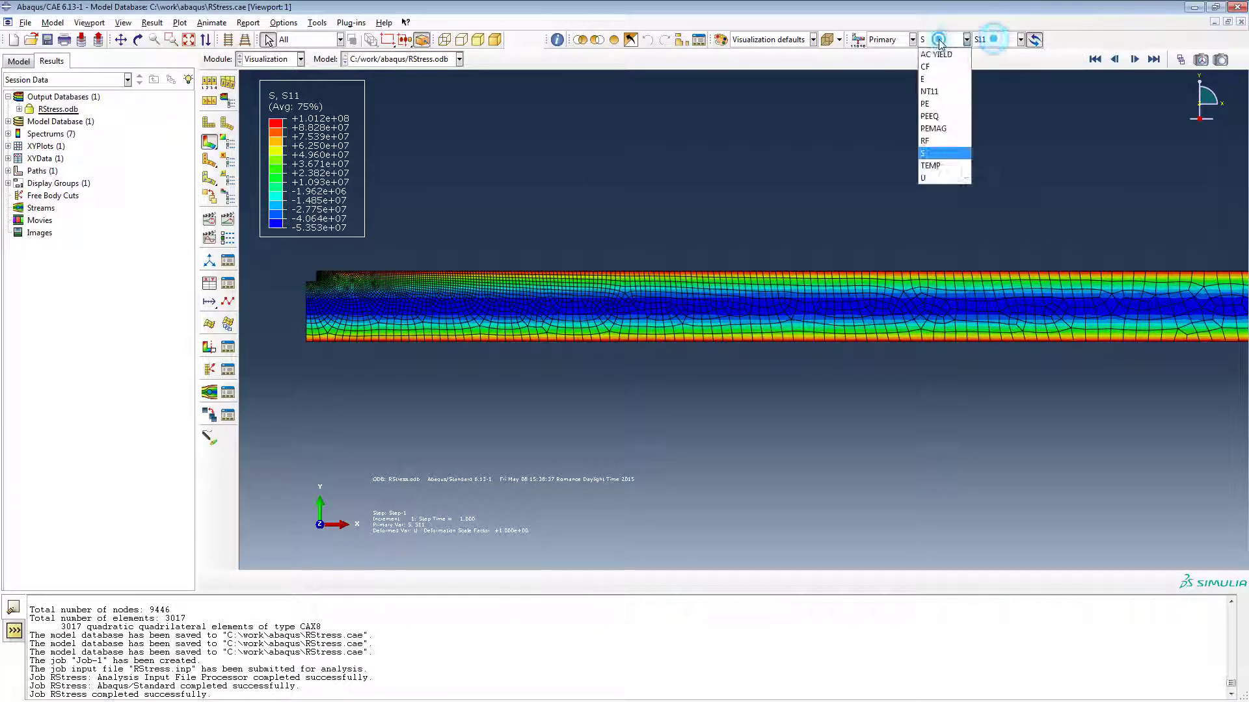
{"action": "left_click", "coordinate": [926, 167]}
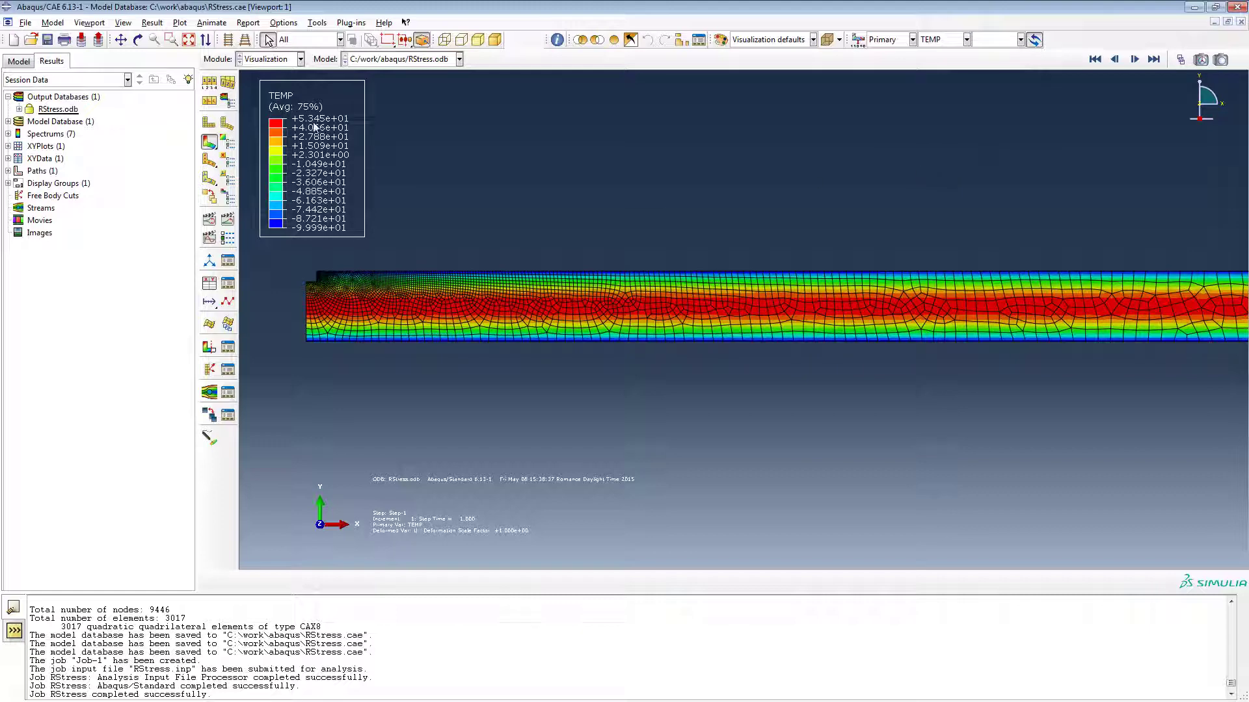